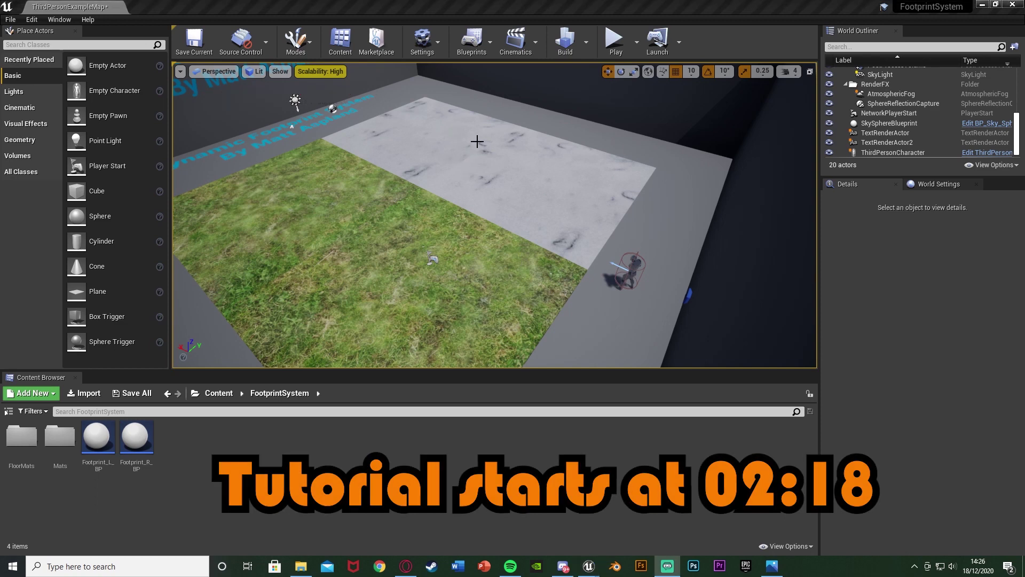
Play-test the level, running the character across the grass and white floor areas to examine the footprints left on each surface, and end the session.
left_click(485, 267)
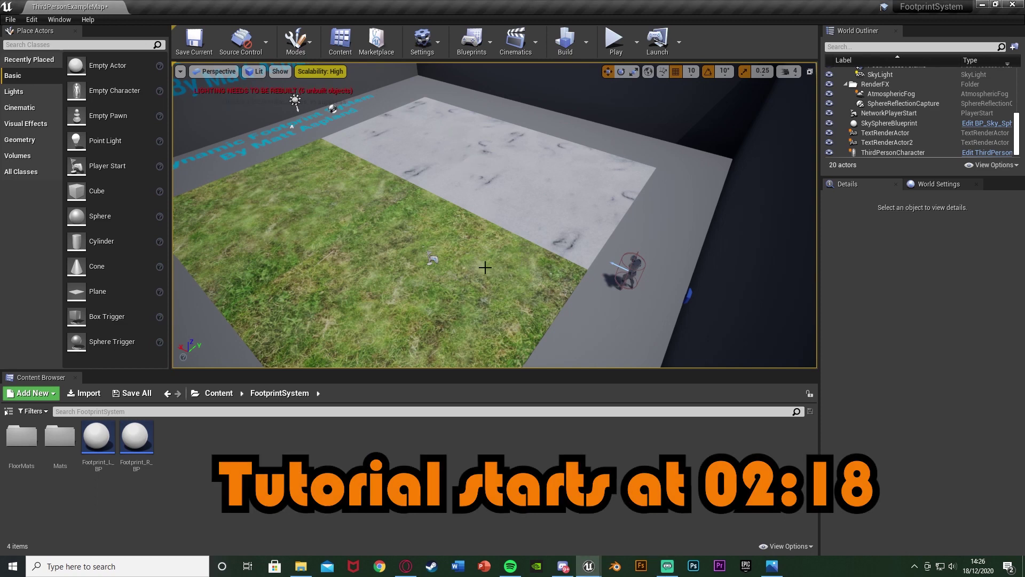
right_click_drag(485, 267, 485, 251)
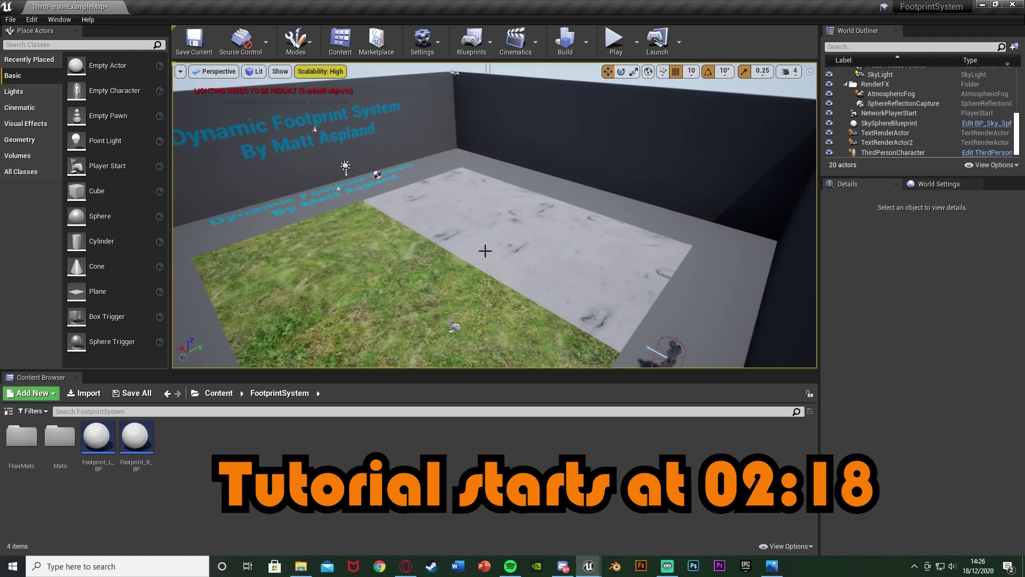
left_click(616, 42)
key("w")
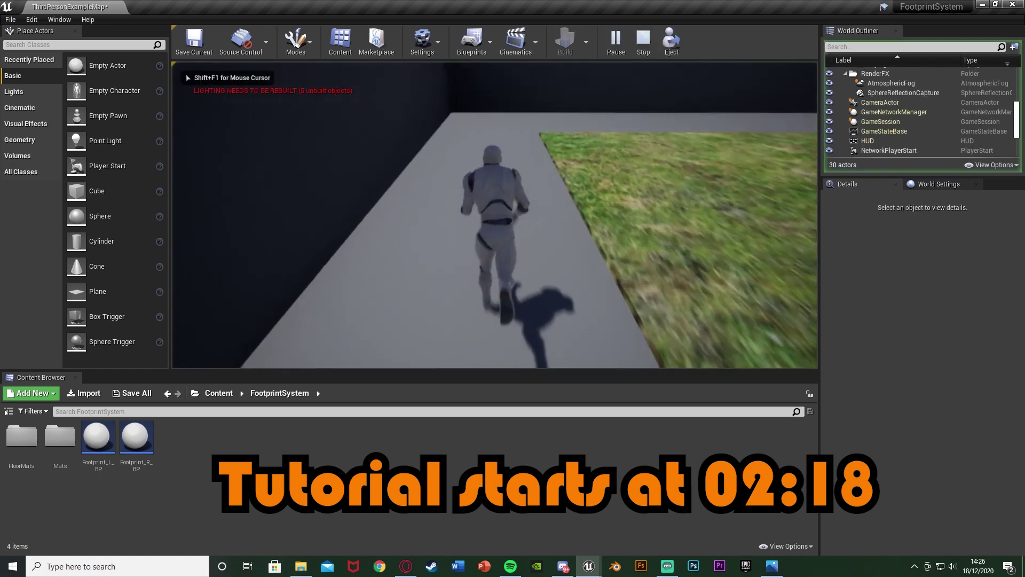
key("d")
key("a")
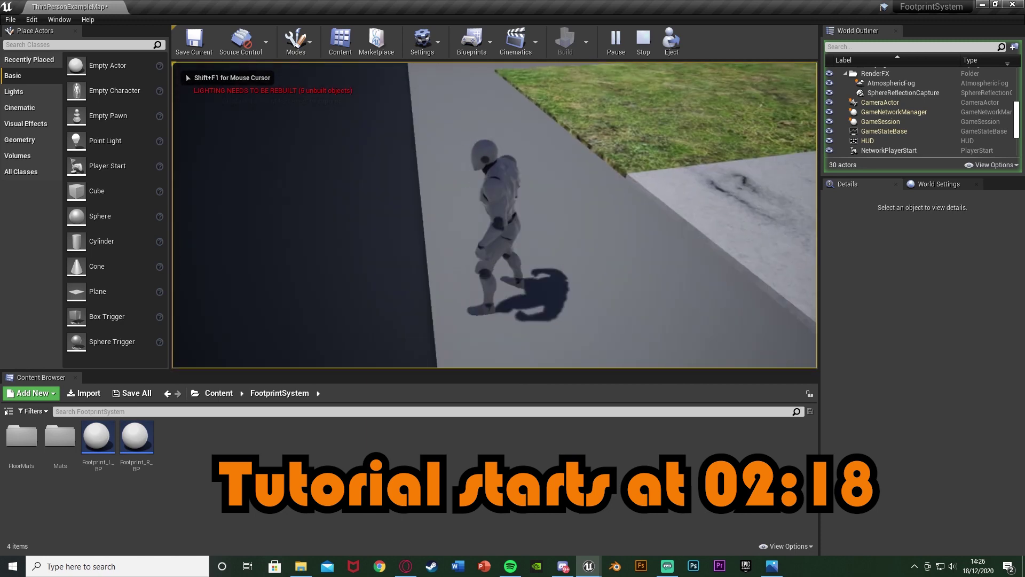
key("w")
key("w")
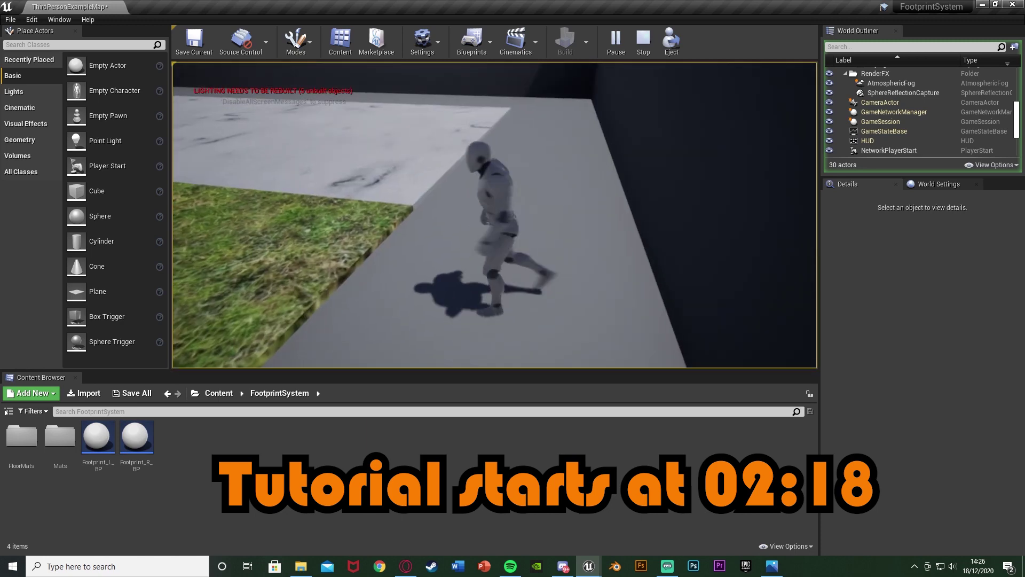
key("d")
key("w")
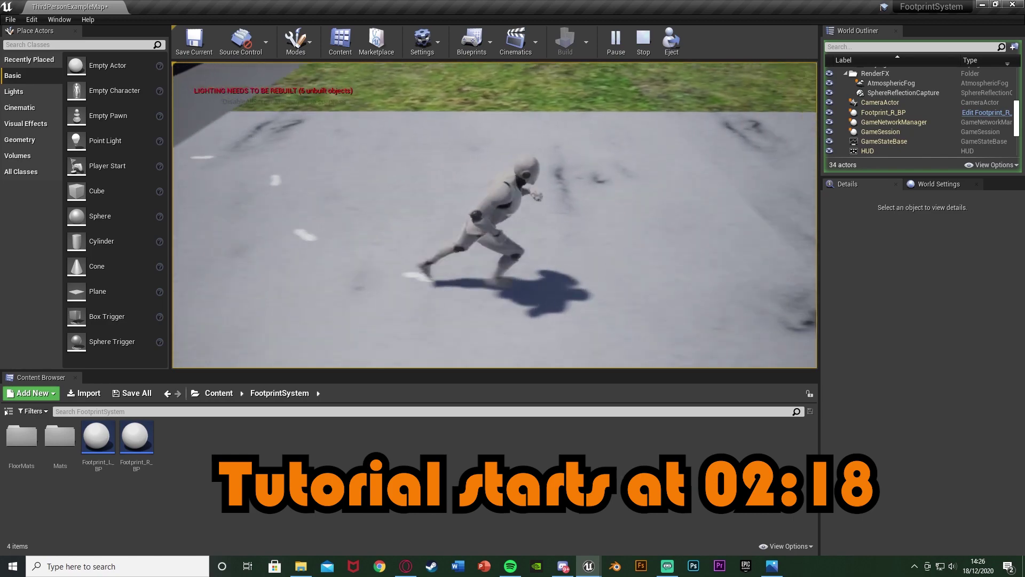
key("w")
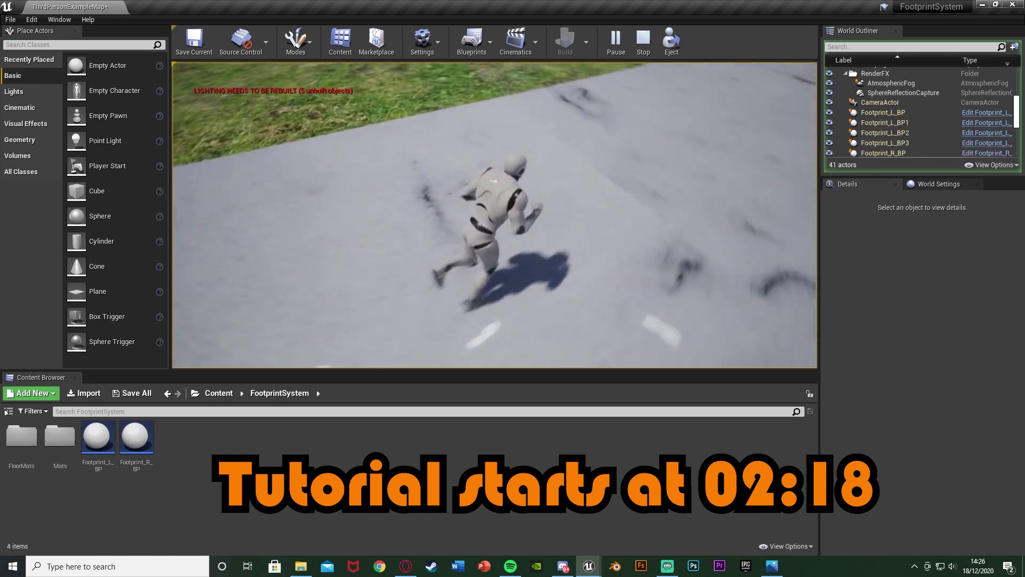
key("w")
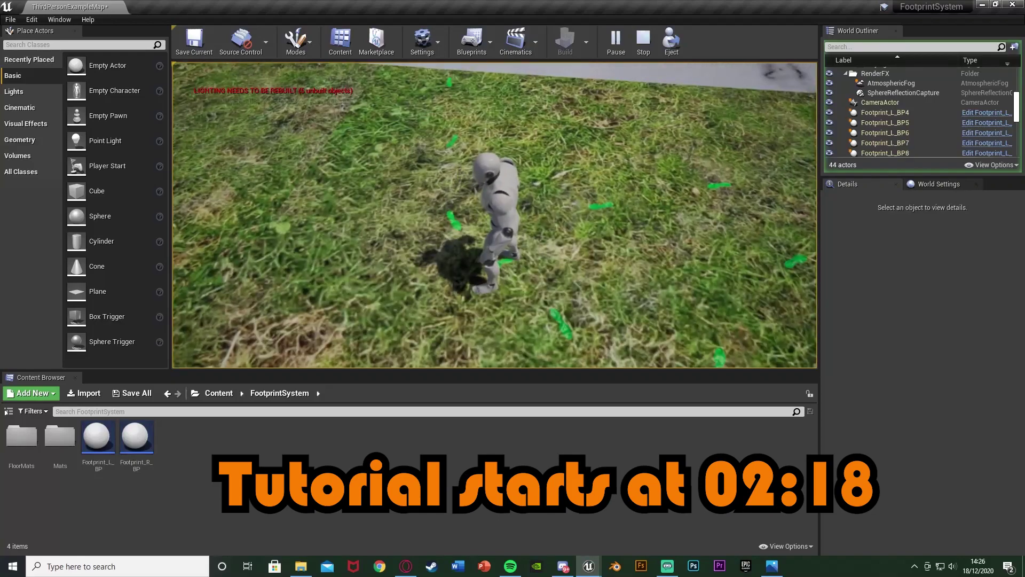
key("w")
key("w")
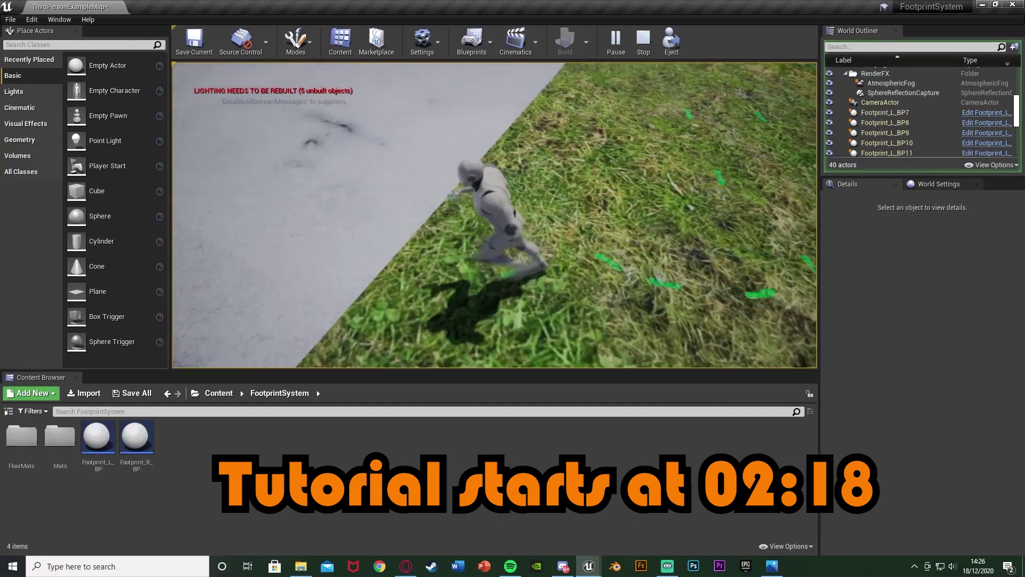
key("w")
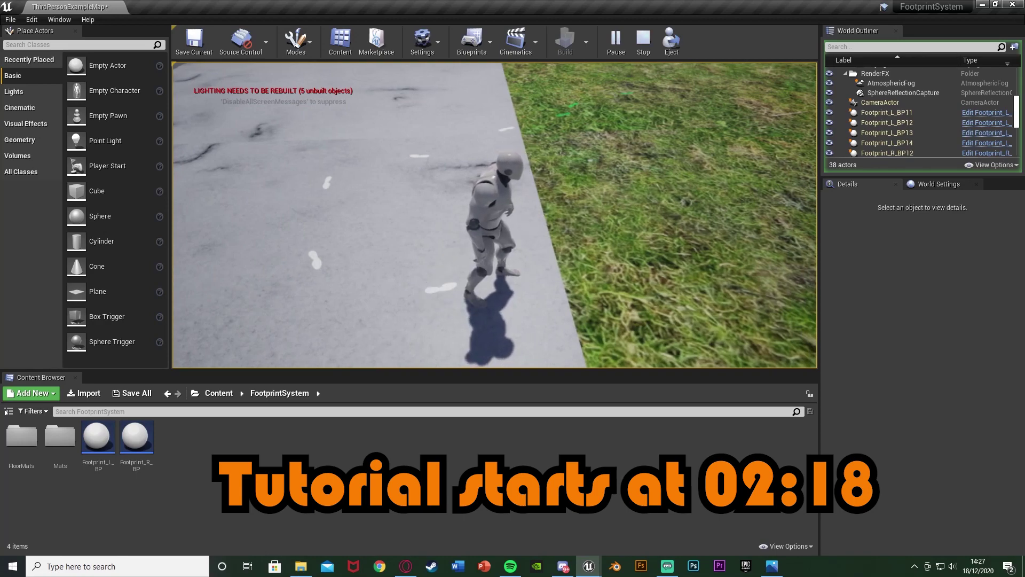
key("d")
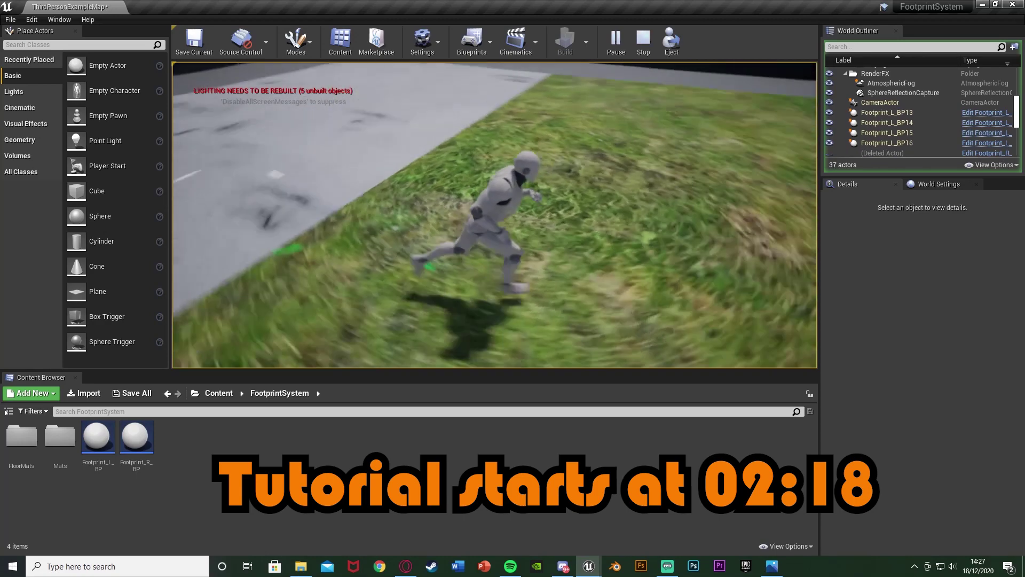
key("a")
key("s")
key("w")
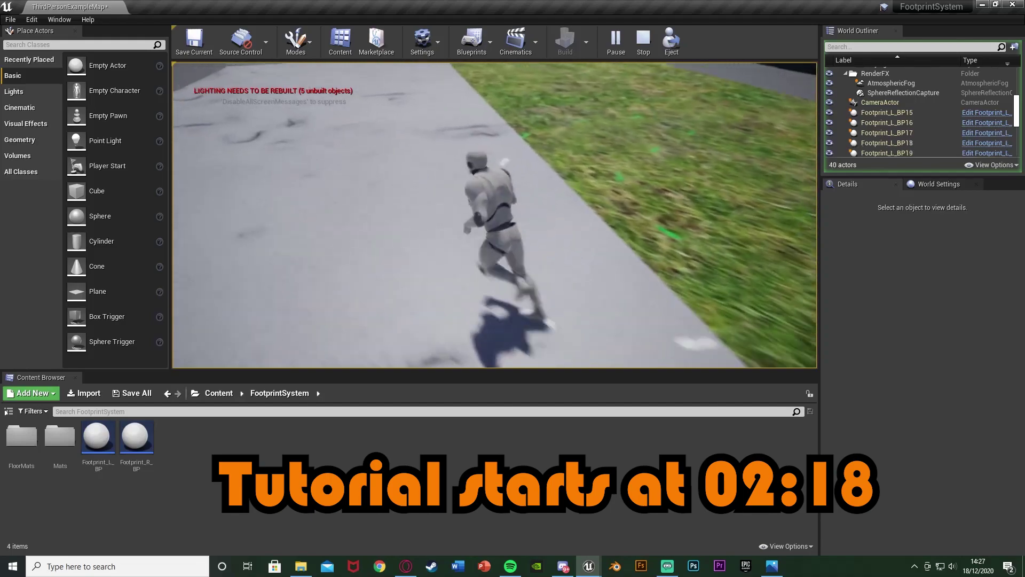
key("w")
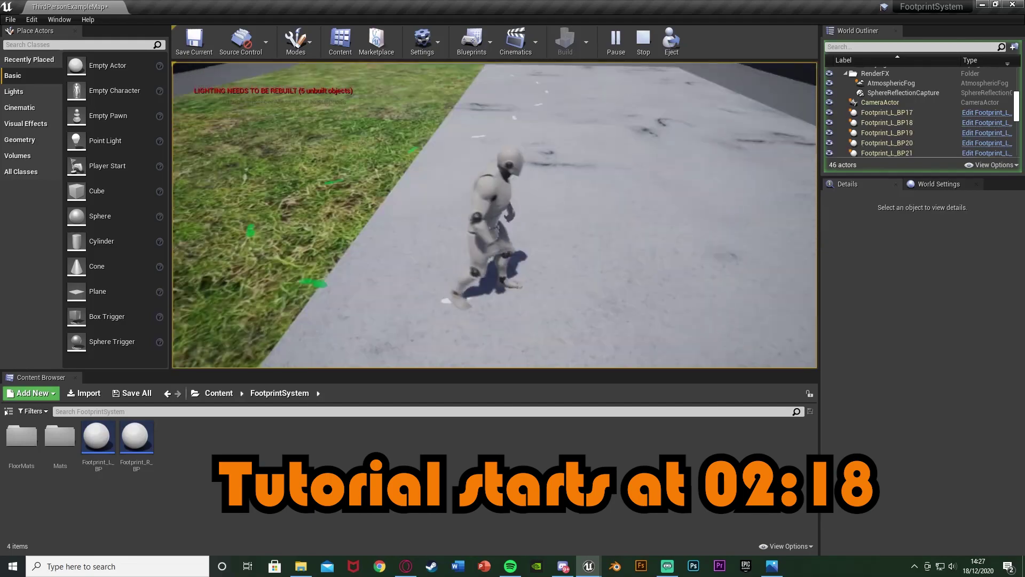
key("w")
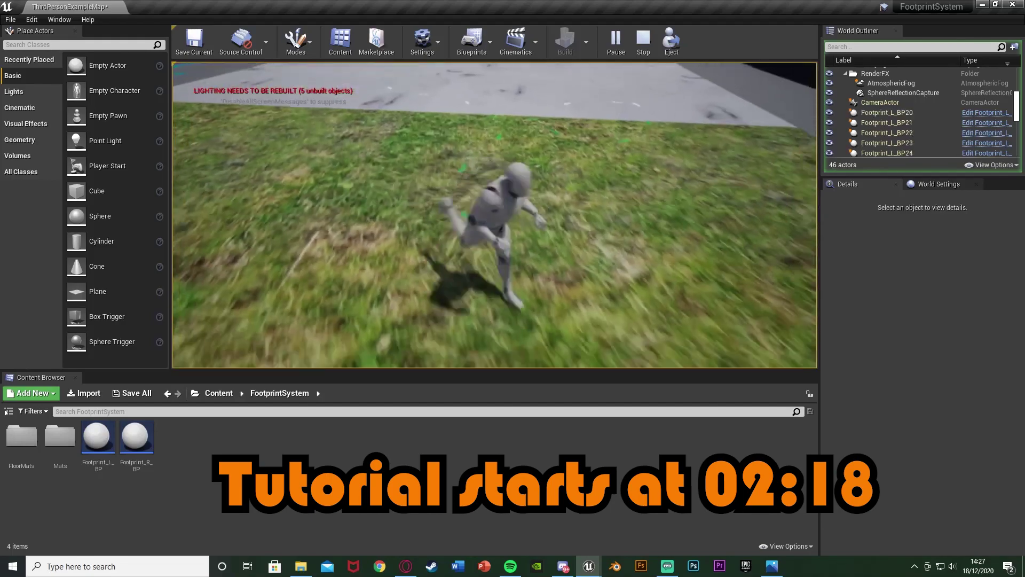
key("w")
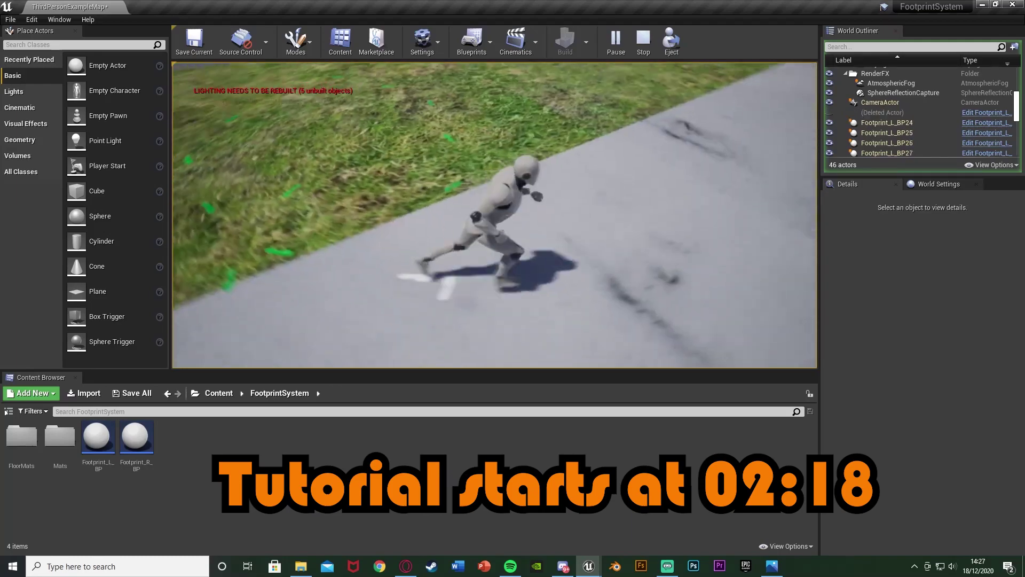
key("w")
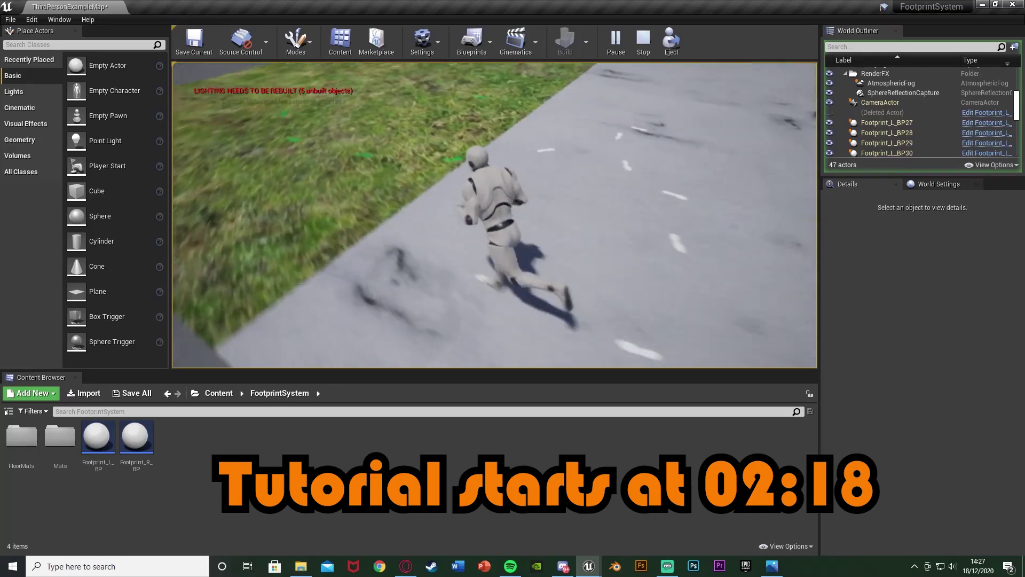
key("a")
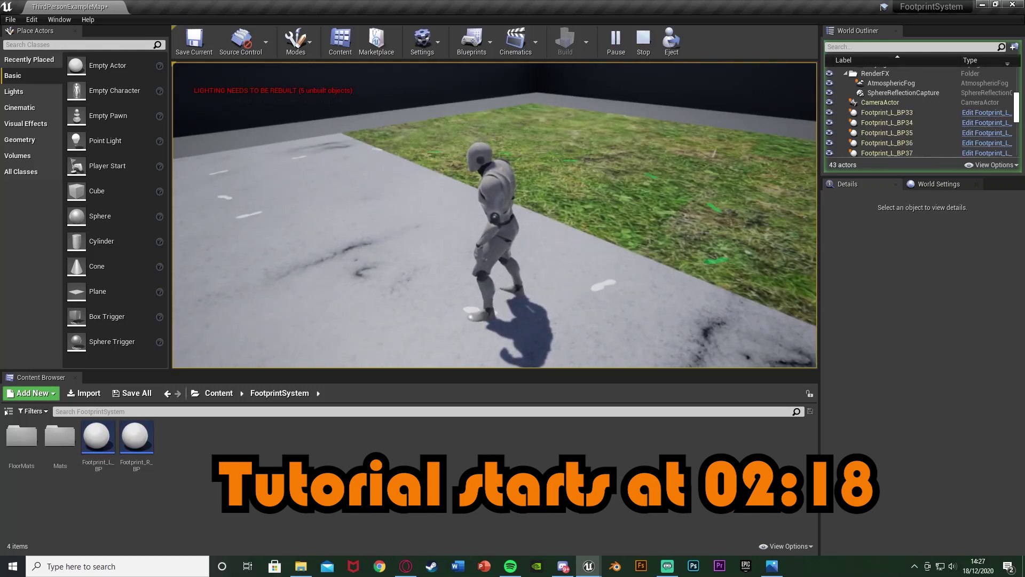
key("s")
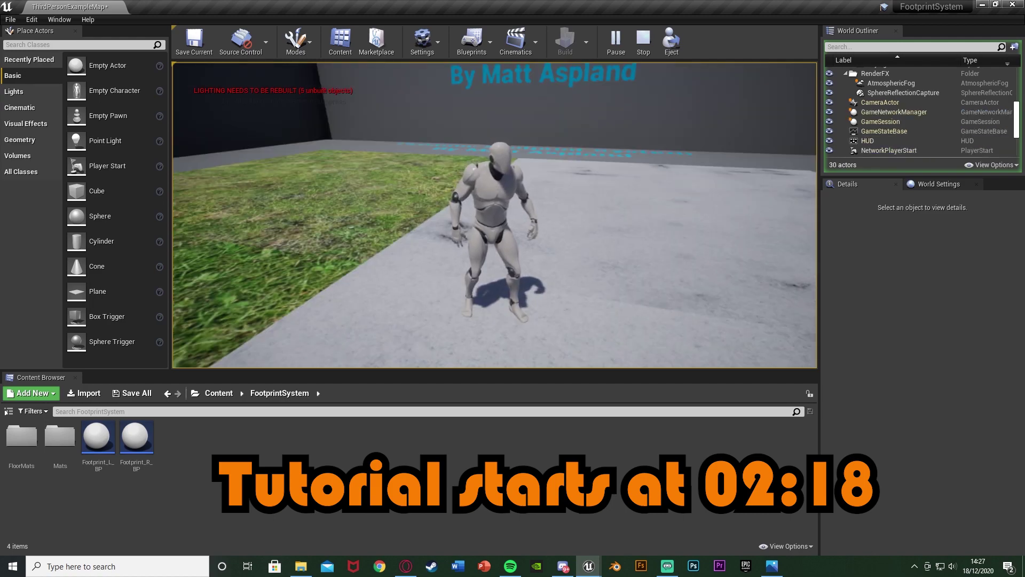
key("Escape")
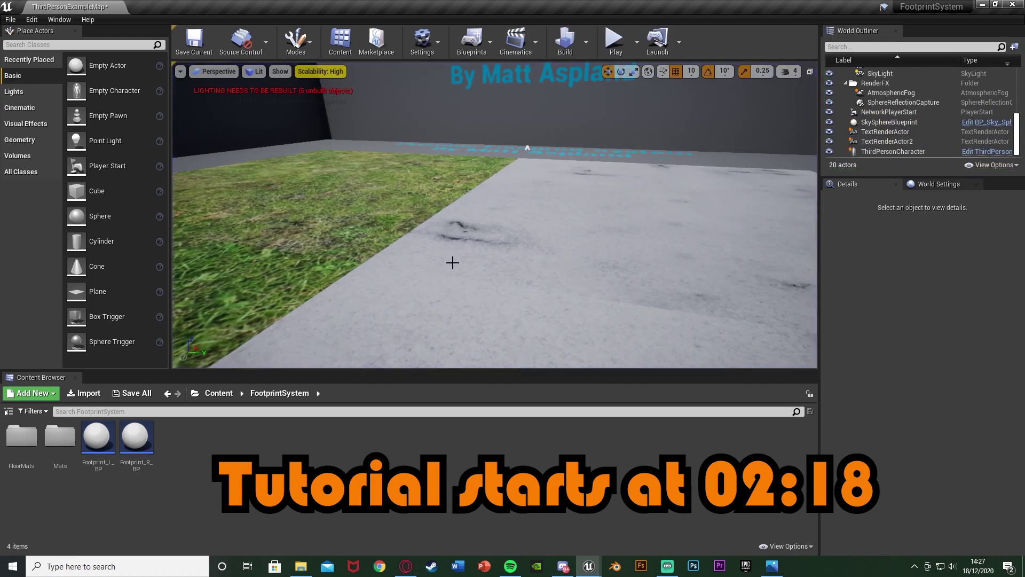
right_click_drag(451, 261, 455, 261)
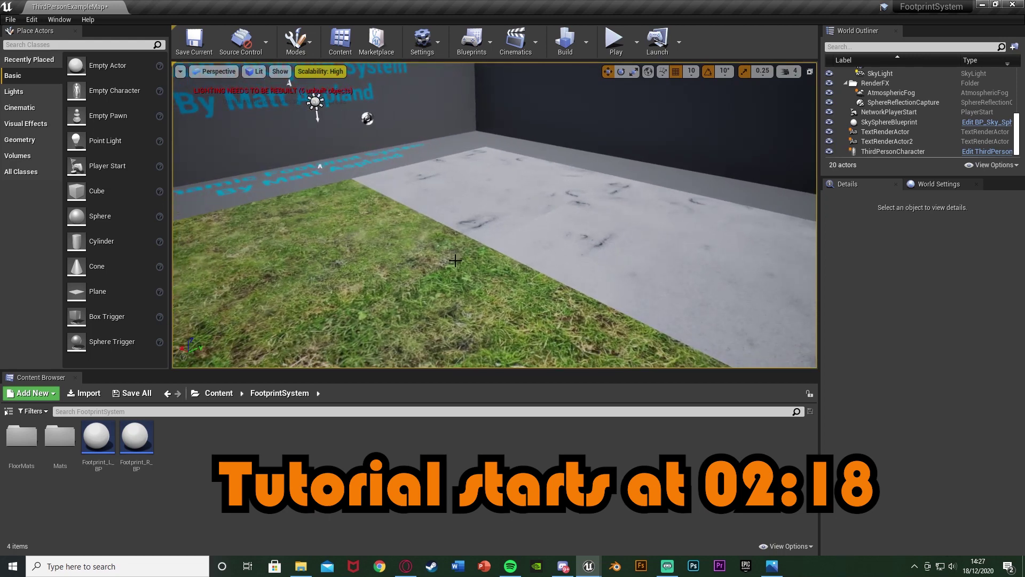
right_click_drag(455, 261, 455, 260)
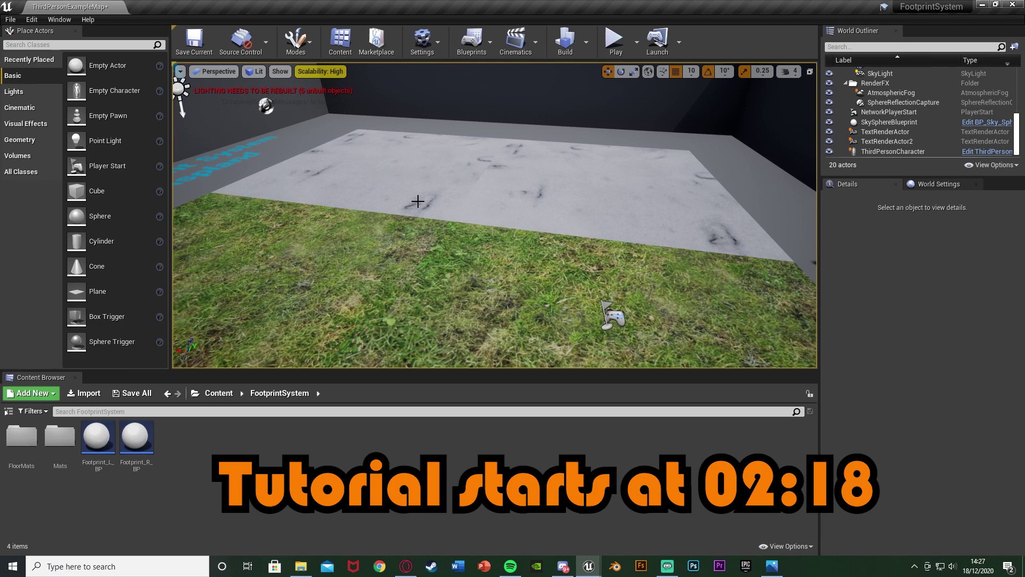
right_click_drag(515, 210, 515, 211)
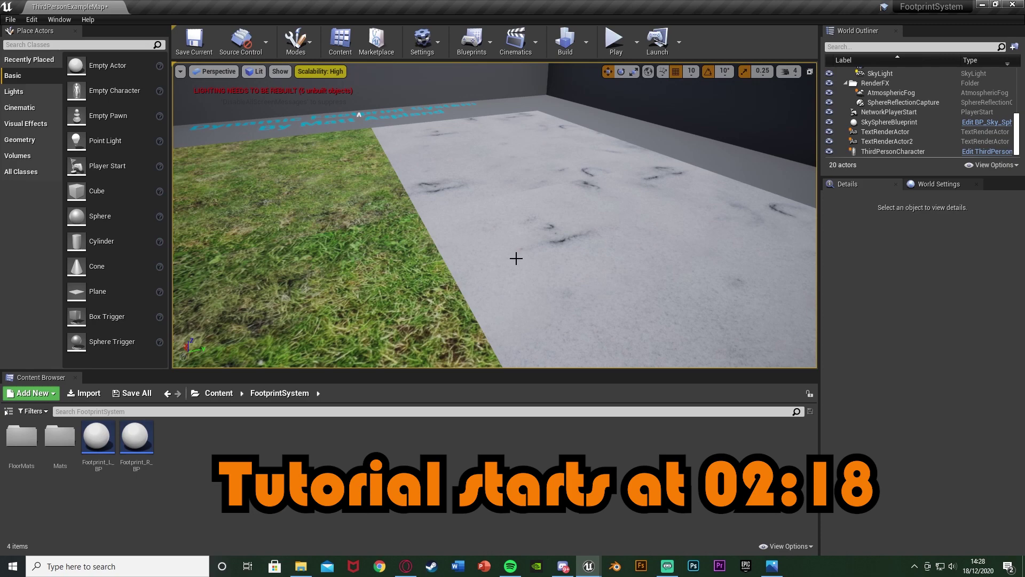
right_click_drag(538, 259, 502, 268)
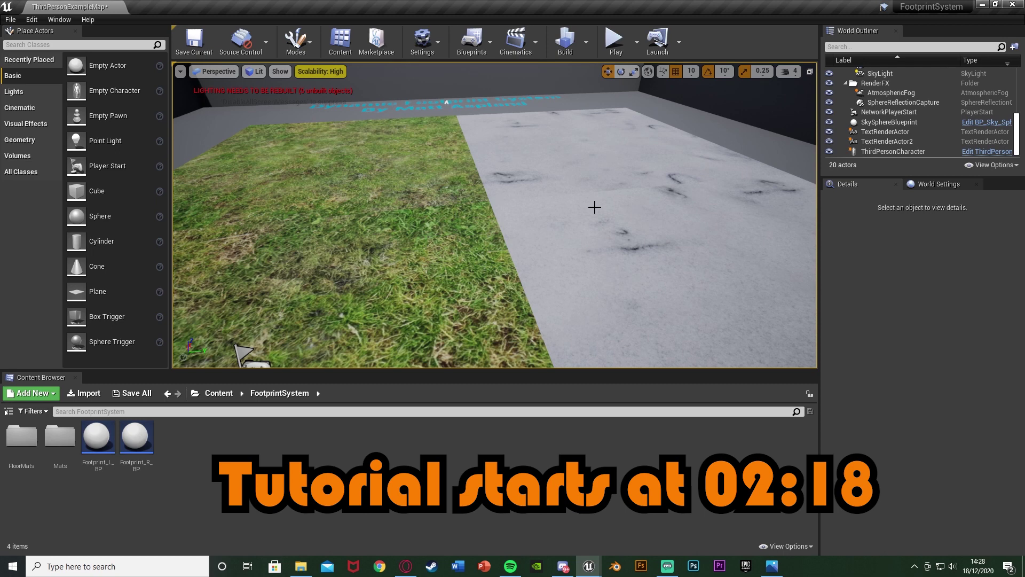
right_click_drag(595, 207, 513, 213)
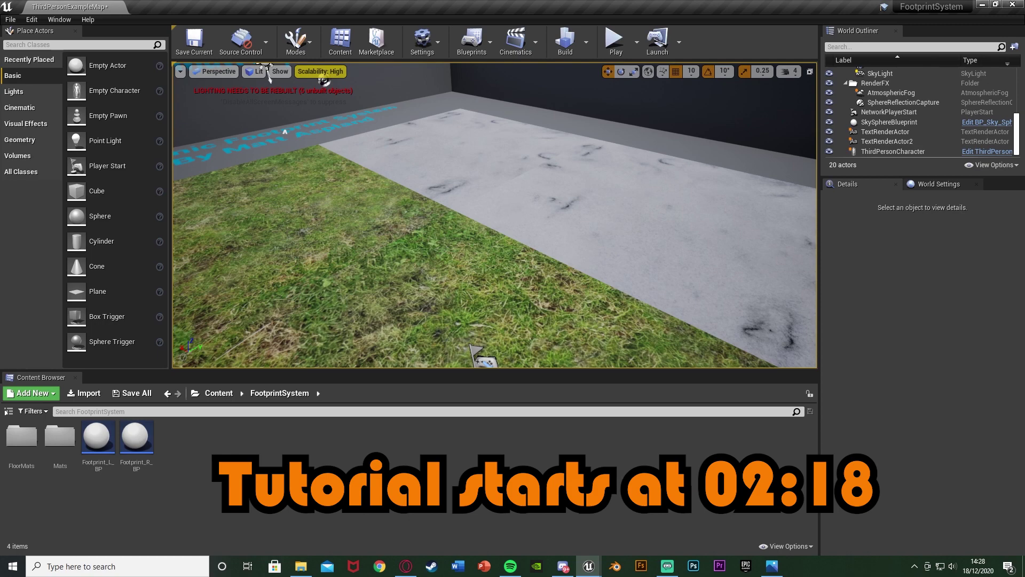
right_click_drag(514, 203, 444, 227)
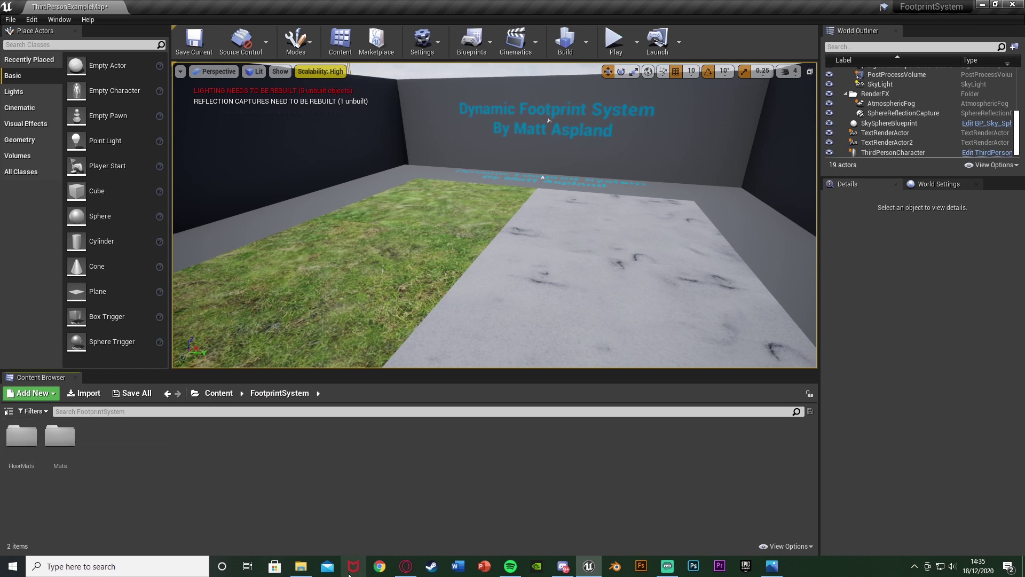
Import the Footprint_L and Footprint_R images from File Explorer into the FootprintSystem folder and open both textures.
left_click(300, 570)
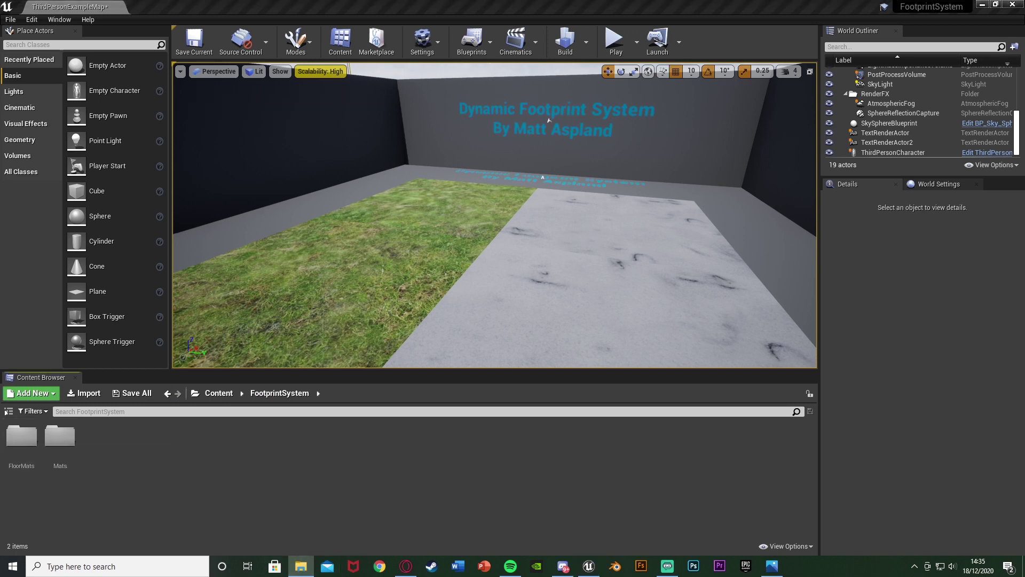
left_click_drag(280, 505, 303, 501)
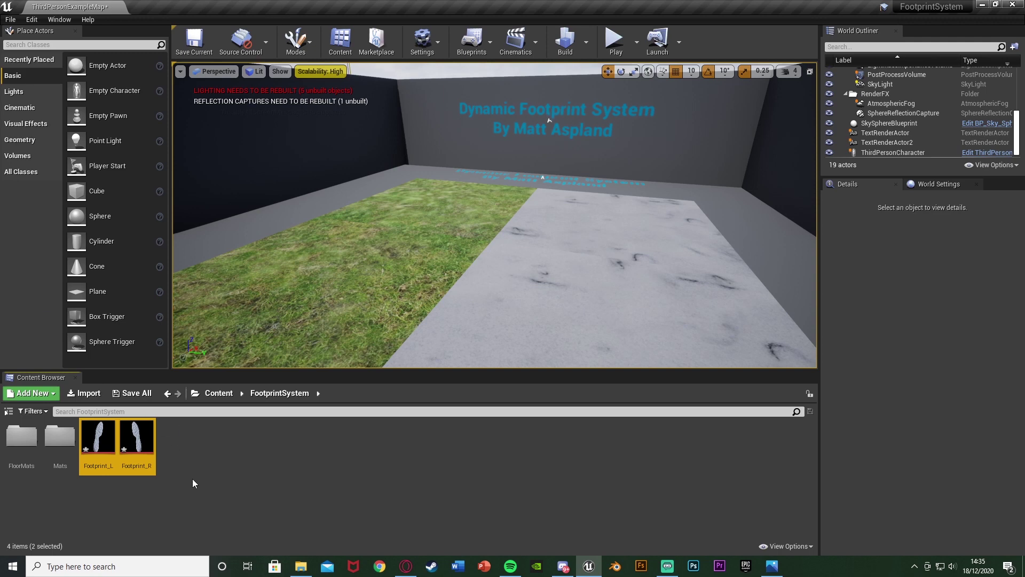
key("Return")
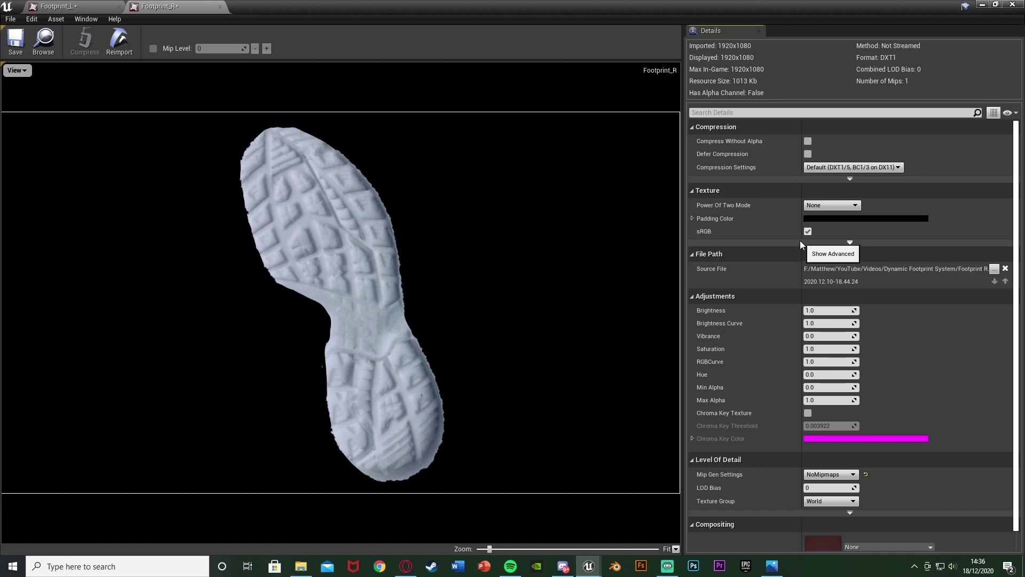
Enable Chroma Key Texture on Footprint_R with its black background sampled as the key color, save the texture and close it.
left_click(99, 6)
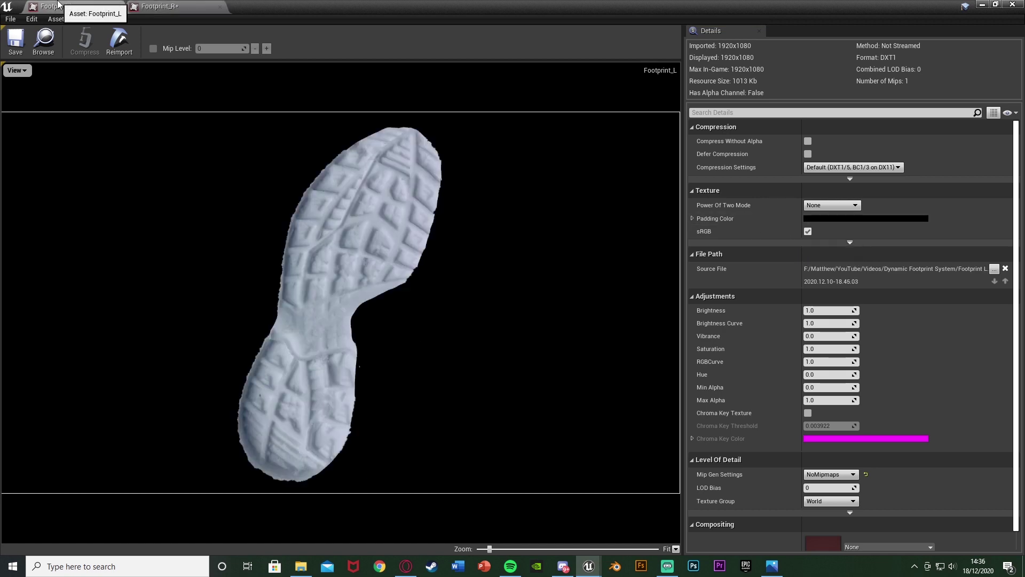
left_click(155, 5)
left_click(87, 6)
left_click(146, 5)
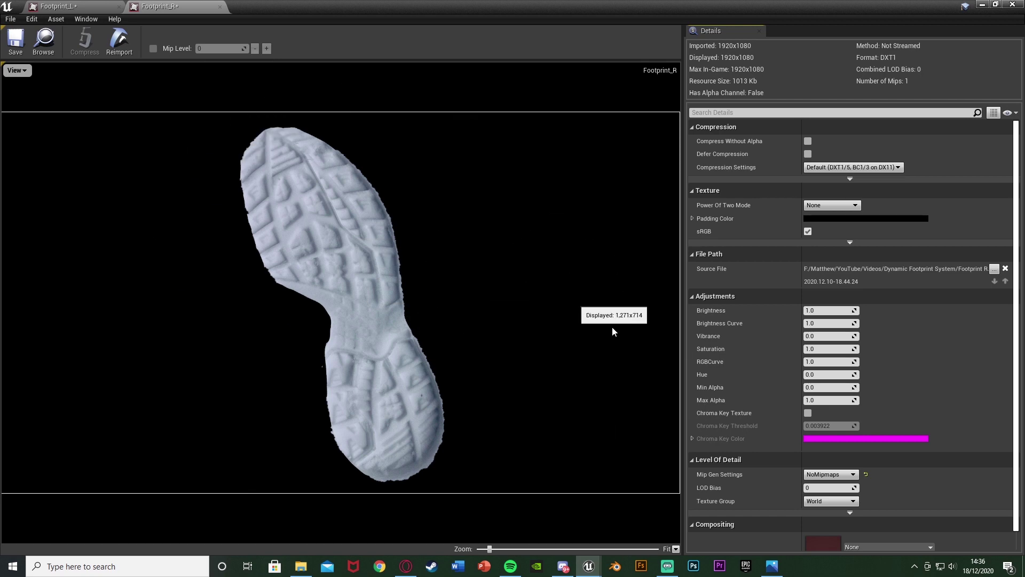
left_click(808, 412)
left_click(821, 438)
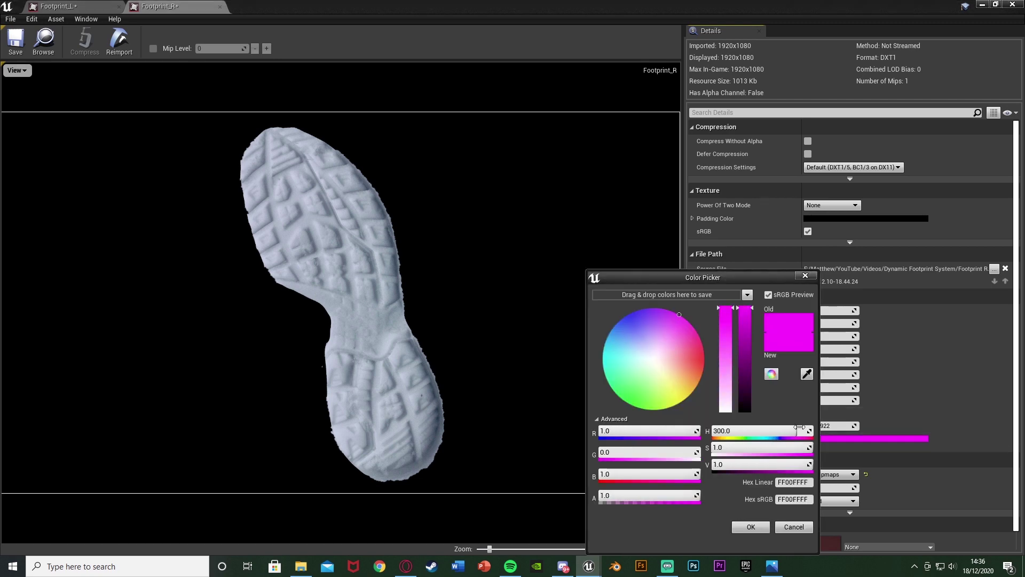
left_click(807, 374)
left_click(430, 219)
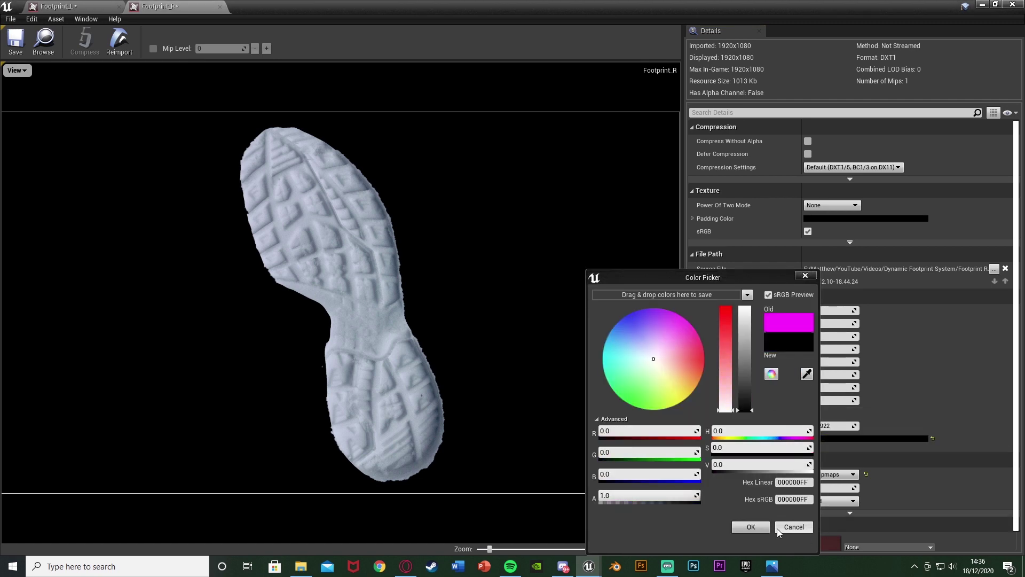
left_click(751, 526)
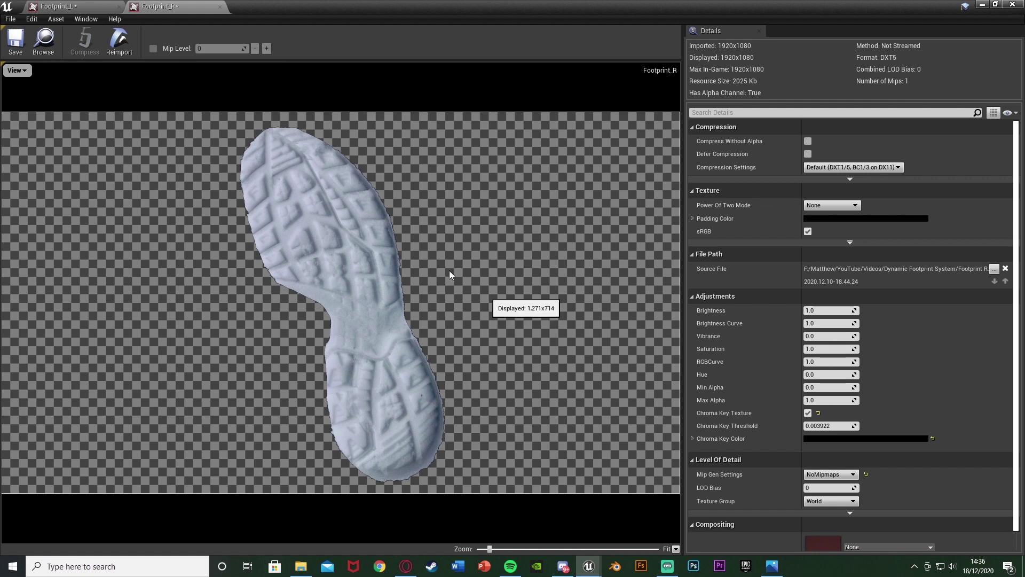
left_click(17, 46)
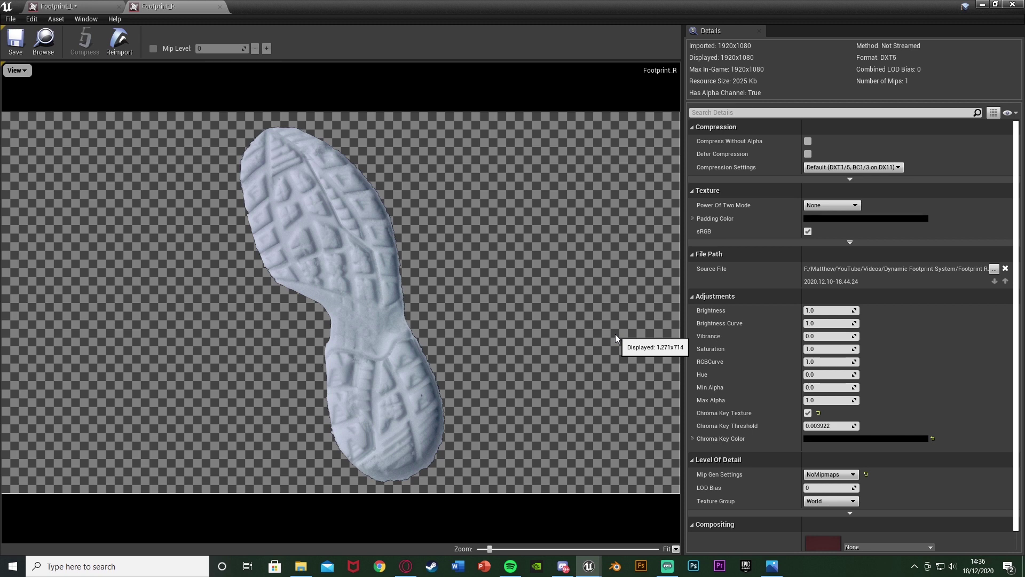
left_click(219, 7)
Enable Chroma Key Texture on Footprint_L with its black background sampled as the key color, save the texture and close it.
left_click(811, 415)
left_click(825, 437)
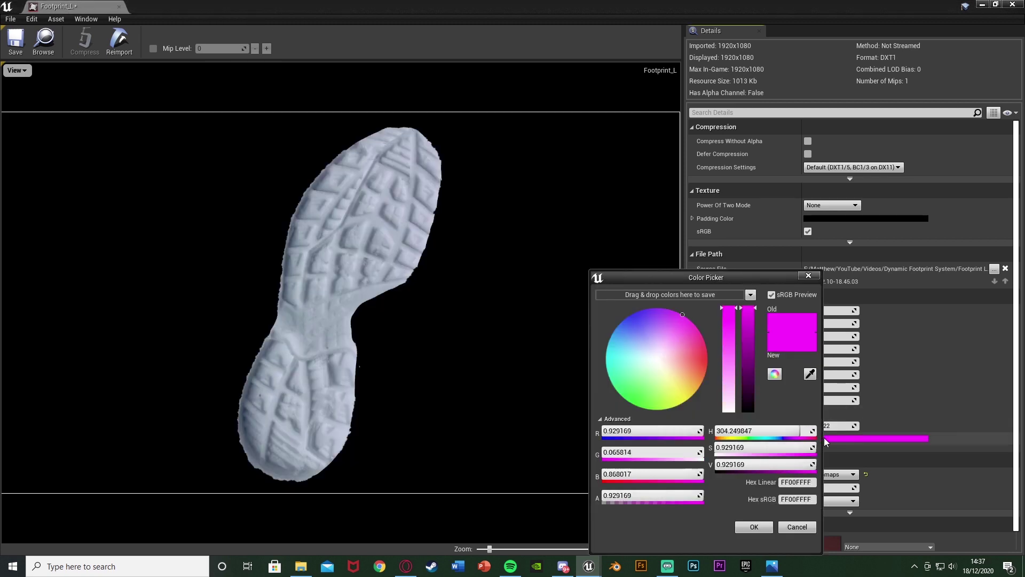
left_click(810, 373)
left_click(502, 190)
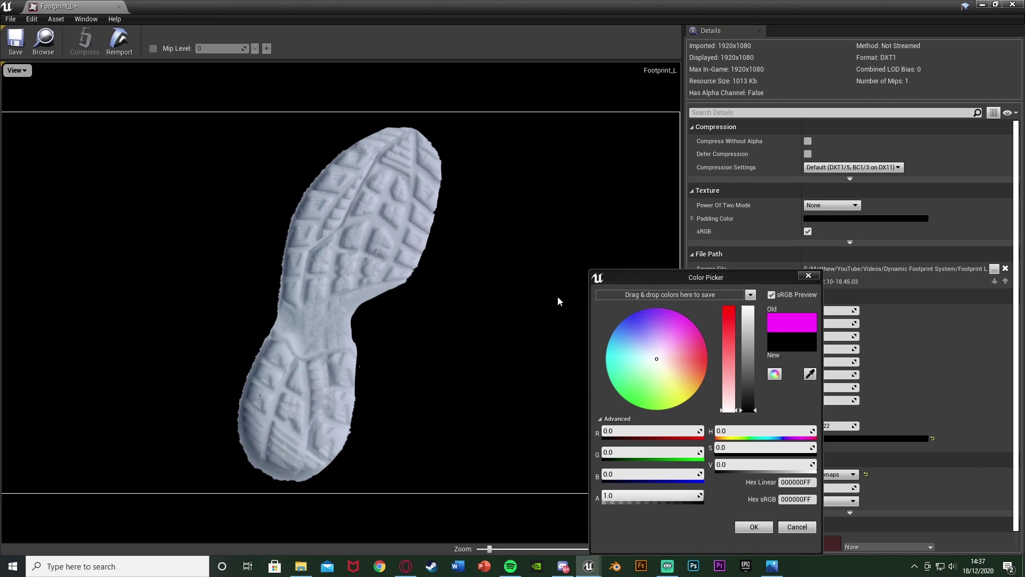
left_click(754, 526)
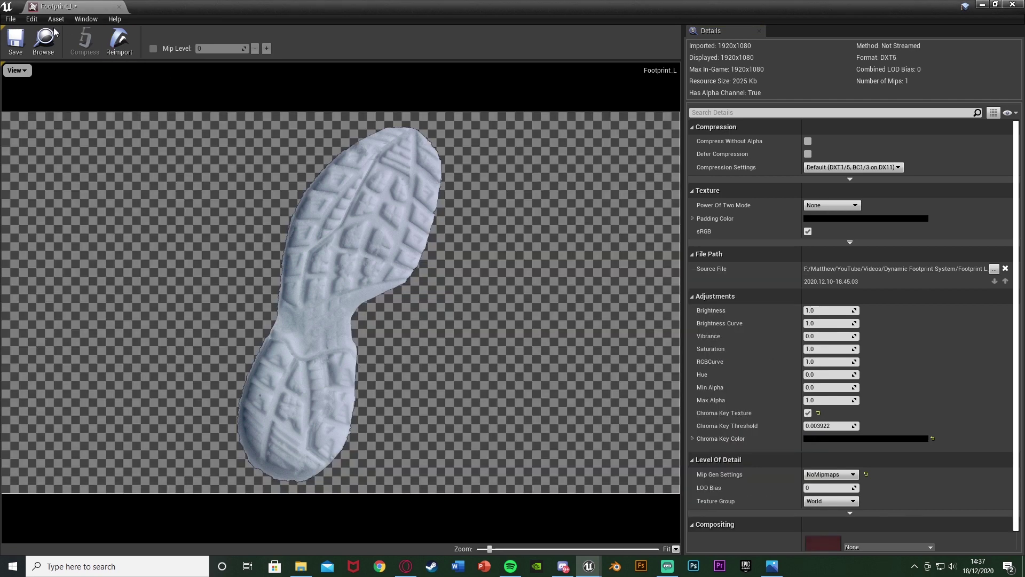
left_click(23, 48)
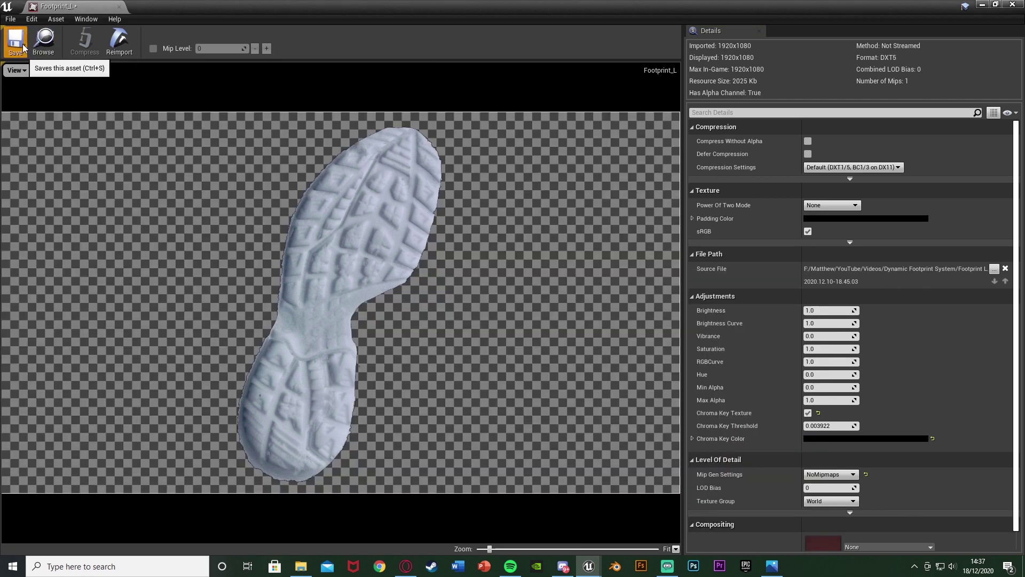
left_click(120, 7)
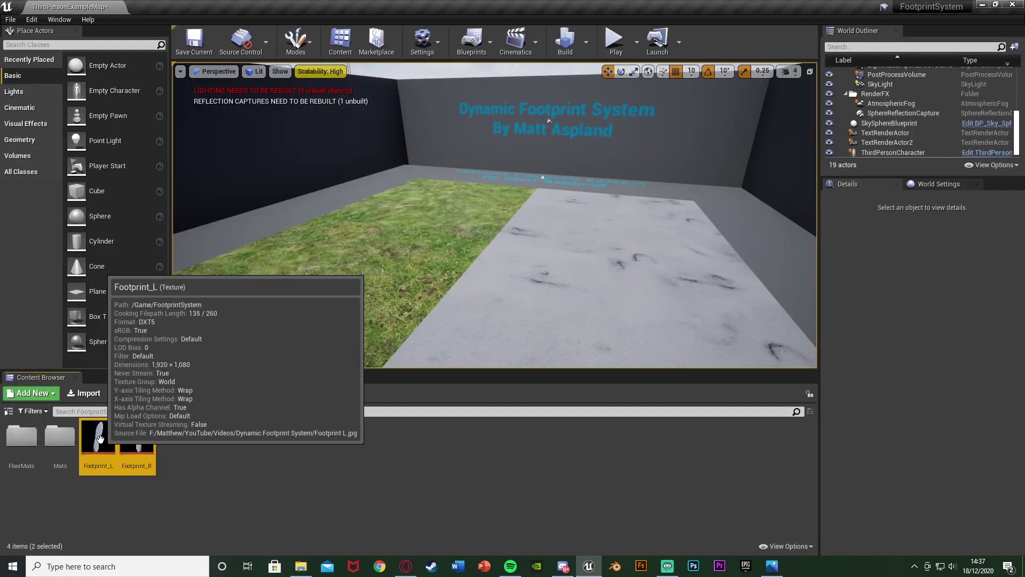
Move Footprint_L and Footprint_R into the Mats folder and create a material from each texture there.
left_click_drag(97, 439, 72, 446)
left_click(72, 457)
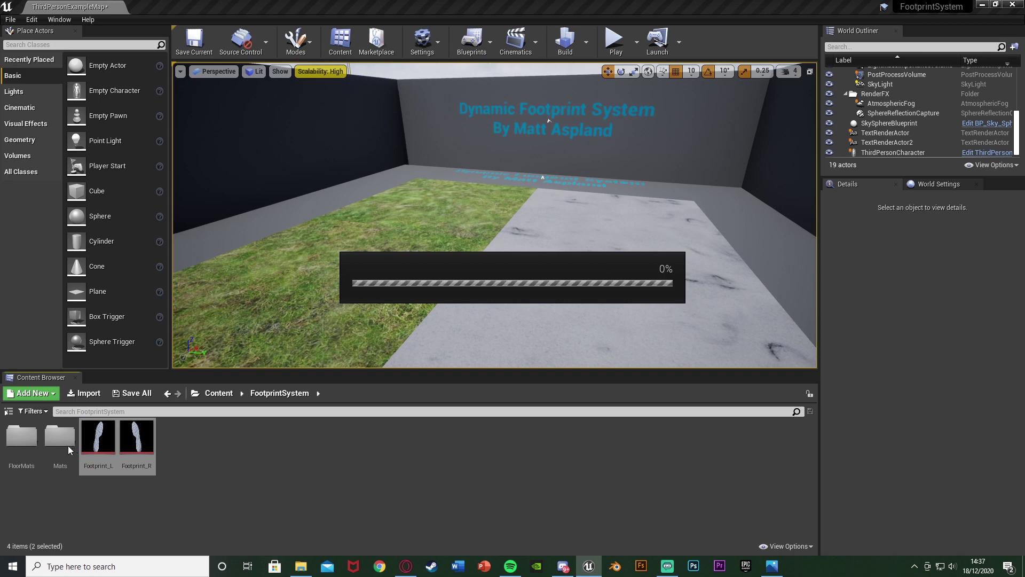
double_click(67, 445)
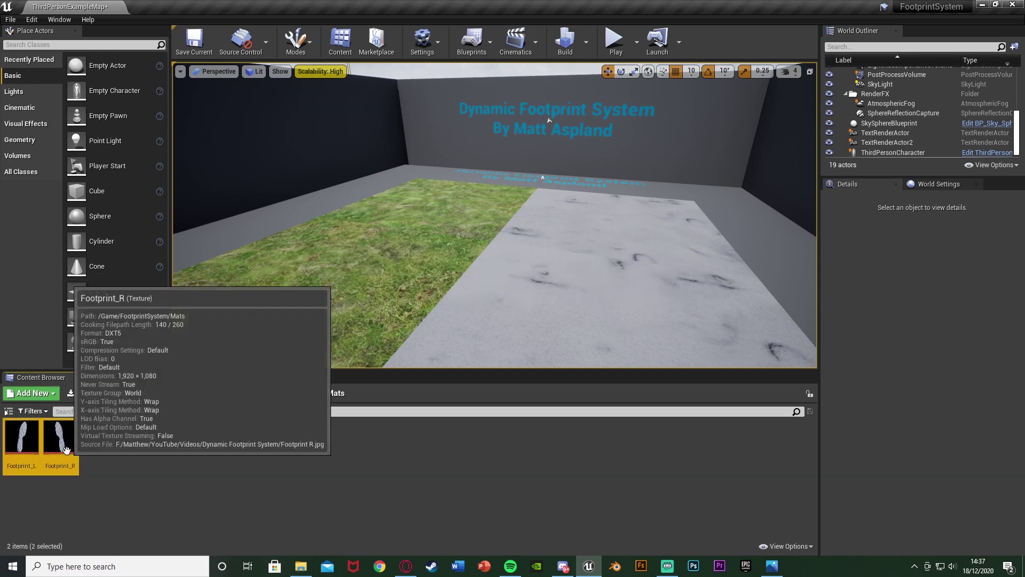
right_click(63, 445)
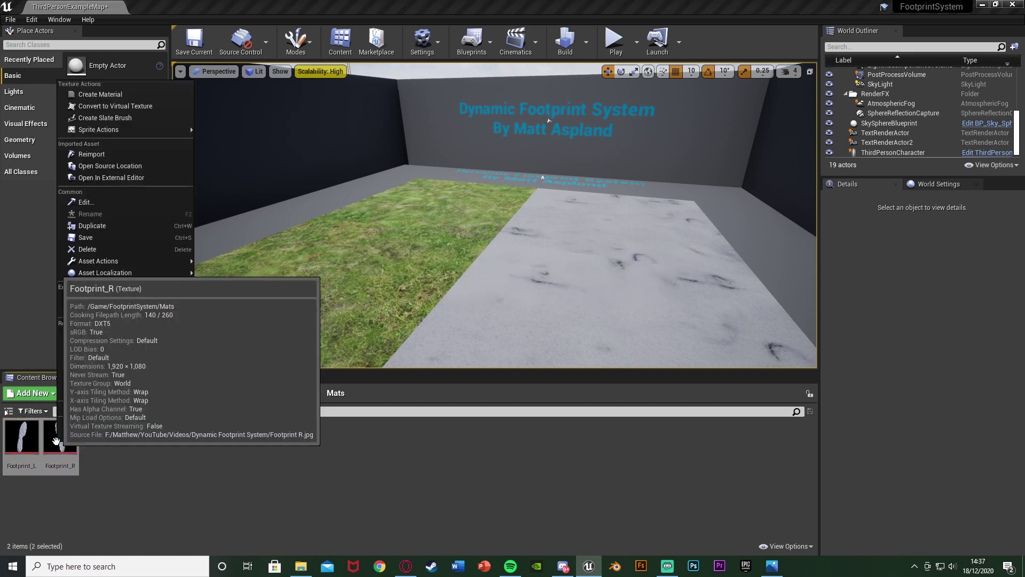
left_click(94, 92)
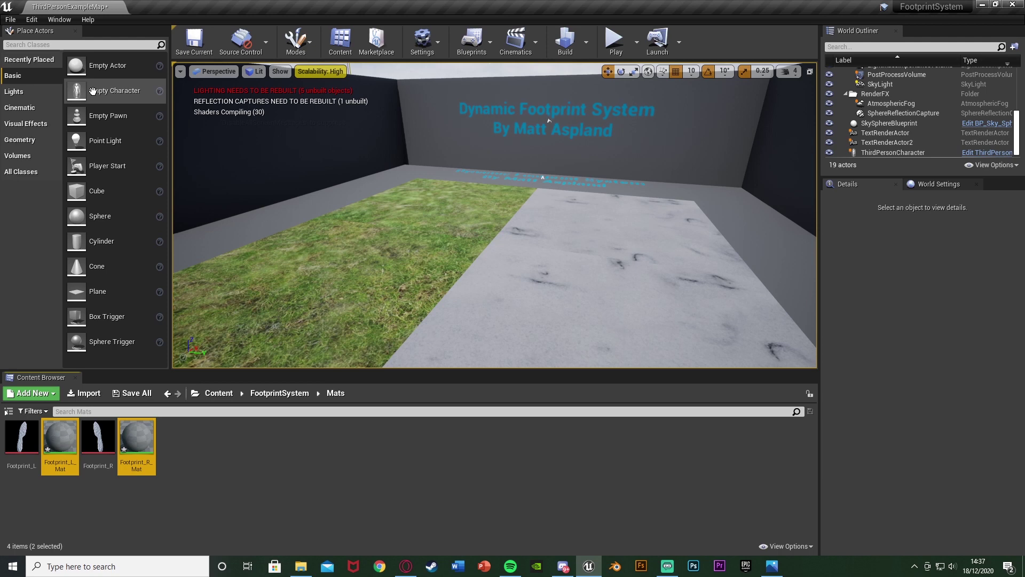
Rename the two new materials to Footprint_LG_Mat and Footprint_RG_Mat.
left_click(53, 442)
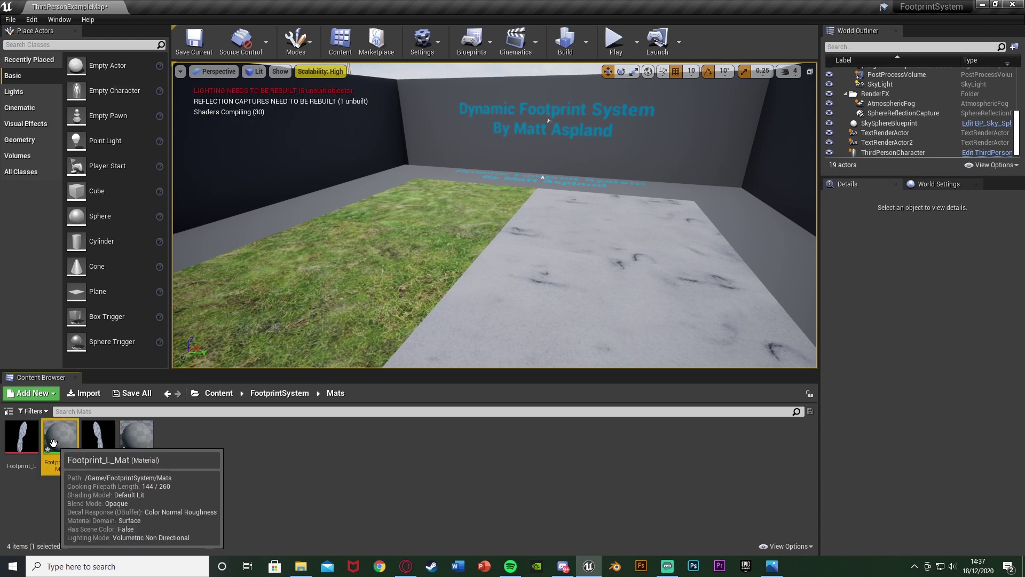
key("F2")
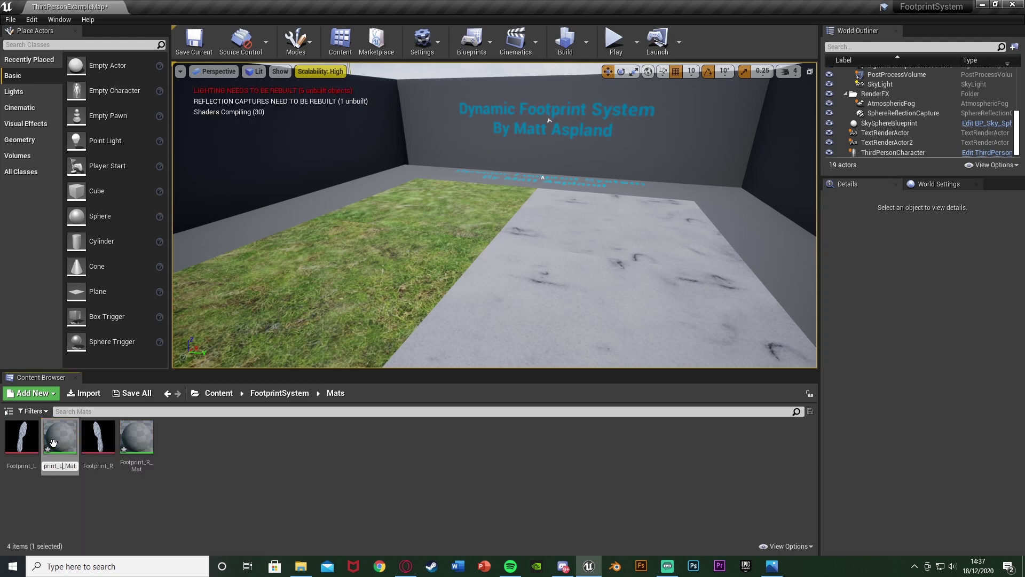
key("Return")
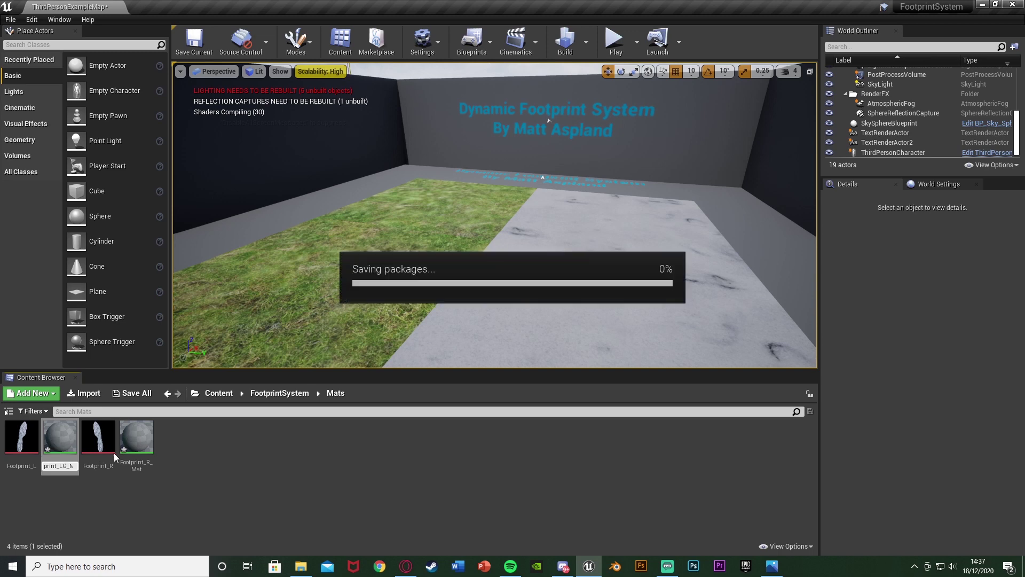
left_click(140, 443)
key("F2")
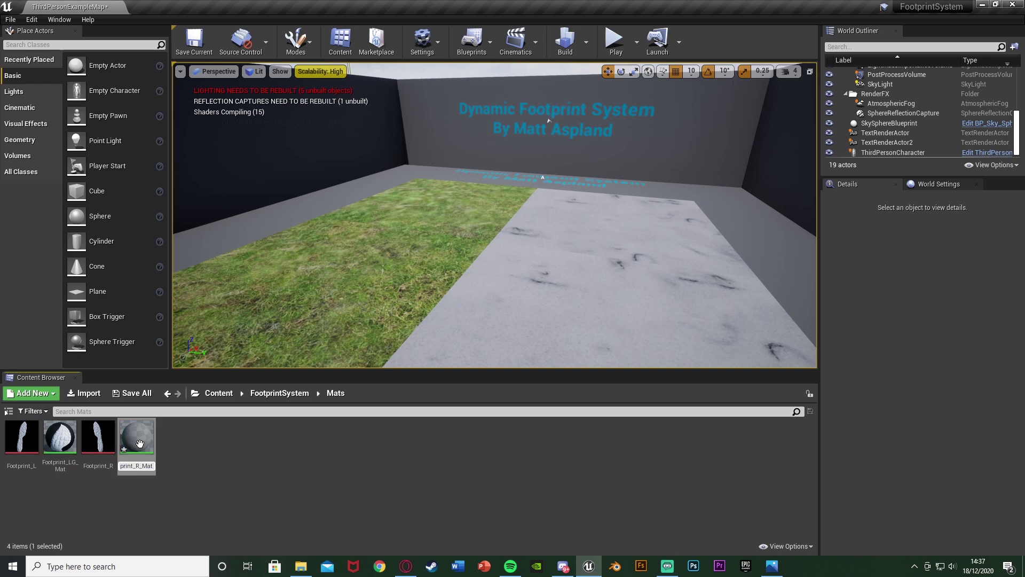
key("Return")
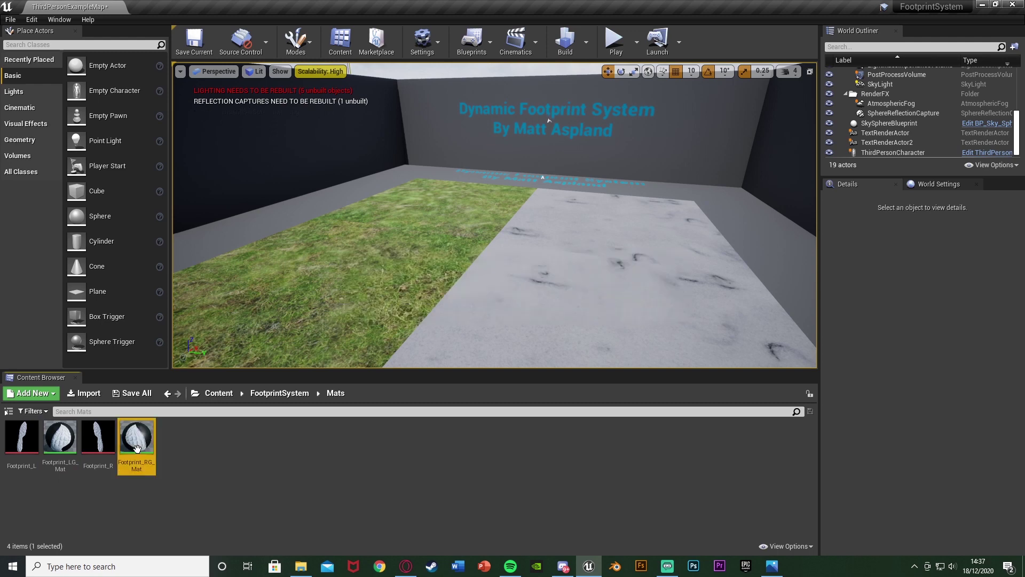
Open both materials, and in Footprint_LG_Mat move the Texture Sample away from the result node and disconnect its RGB output from Base Color.
left_click(63, 449, "ctrl")
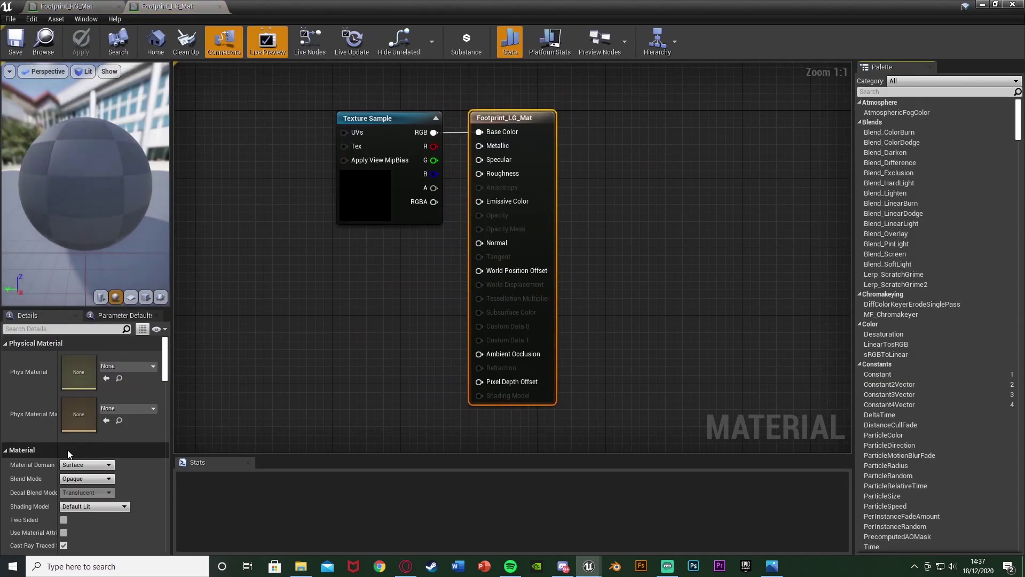
left_click_drag(527, 239, 320, 338)
right_click_drag(320, 340, 222, 333)
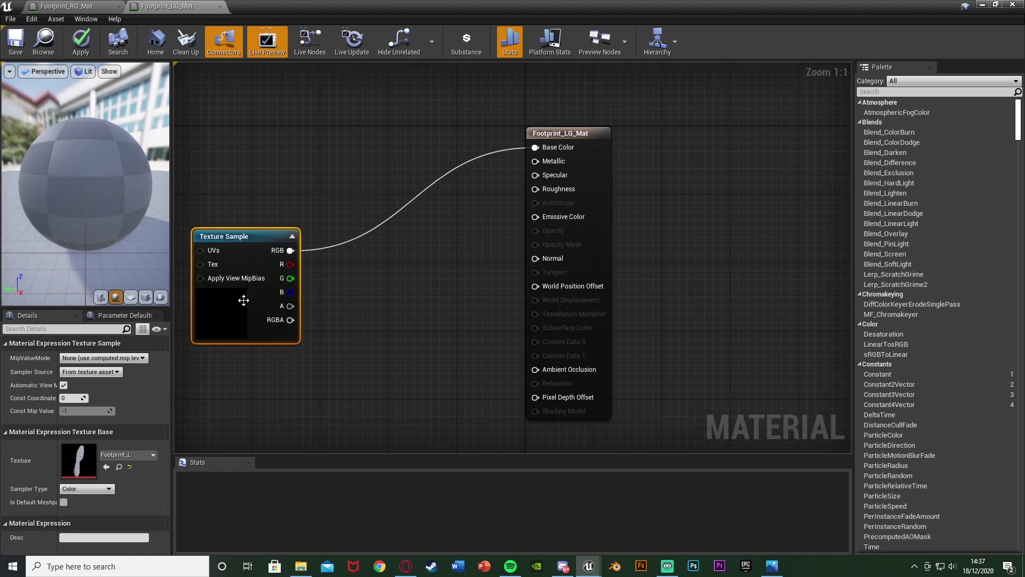
left_click(276, 254, "alt")
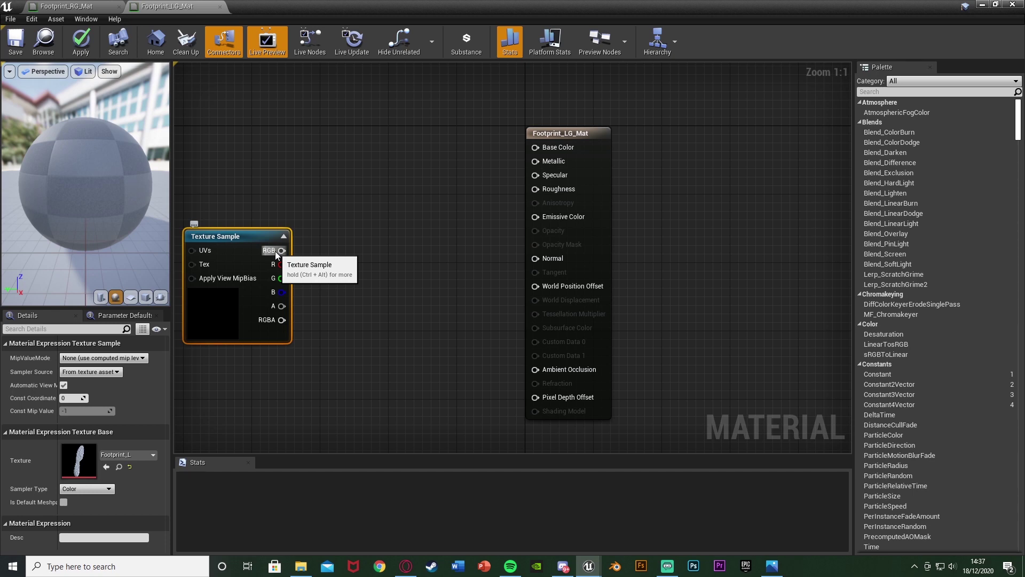
left_click(371, 180)
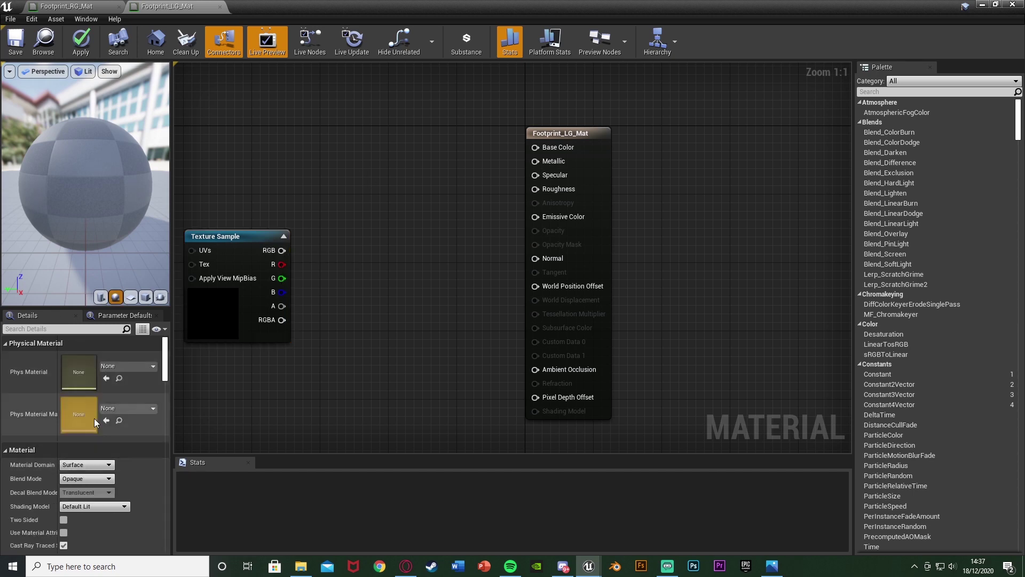
Set Footprint_LG_Mat's Material Domain to Deferred Decal and its Blend Mode to Translucent, and apply the changes.
left_click(80, 464)
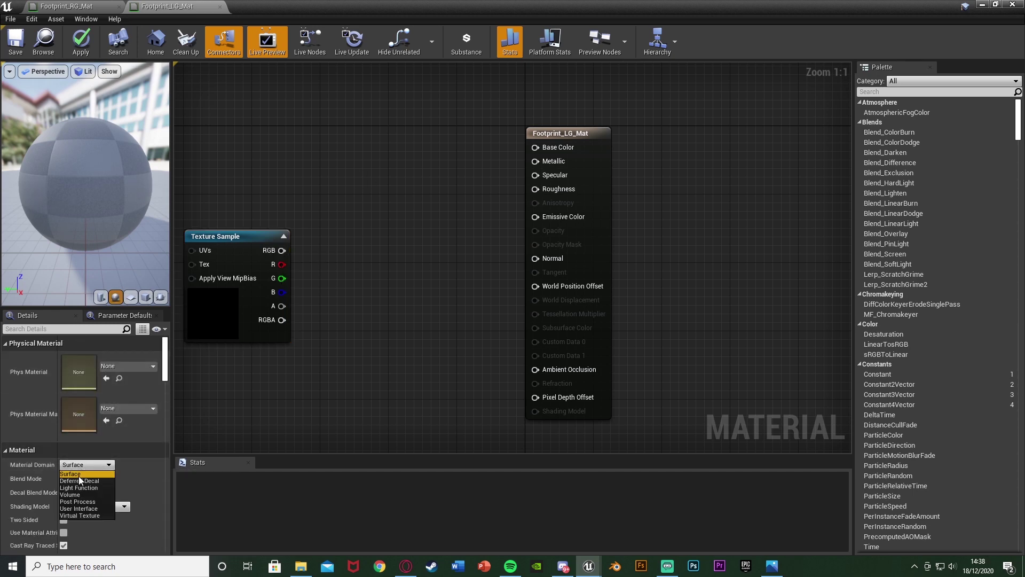
left_click(79, 481)
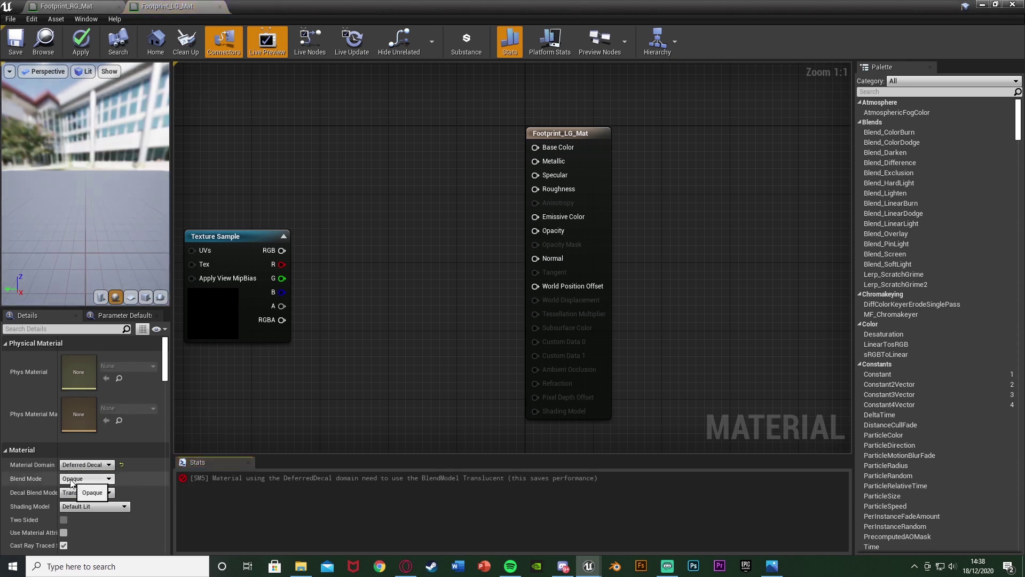
left_click(84, 479)
left_click(75, 502)
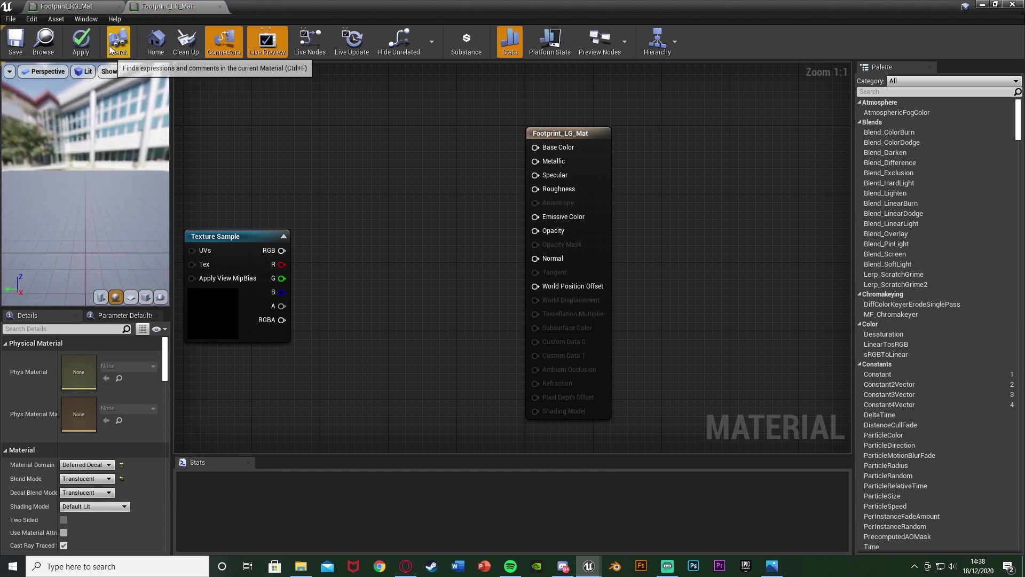
left_click(82, 41)
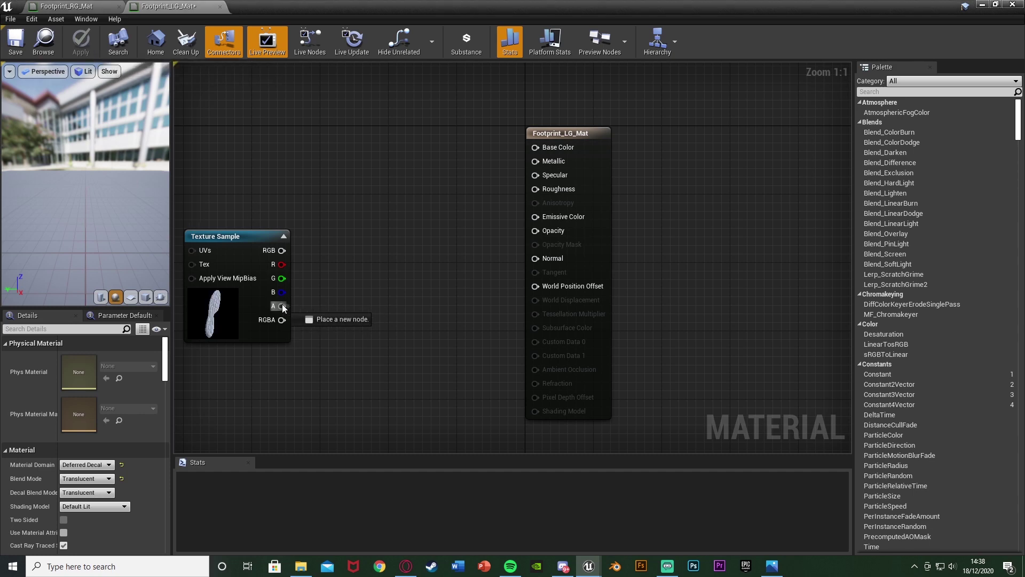
Connect the Texture Sample's alpha output to Opacity and add a Constant3Vector node above the sample.
left_click_drag(282, 304, 537, 231)
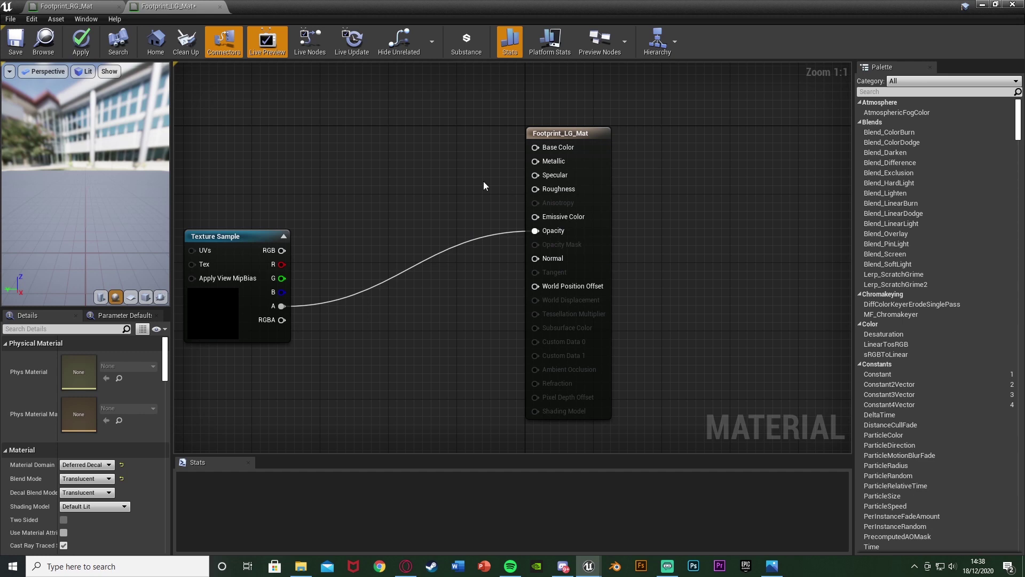
left_click(252, 143)
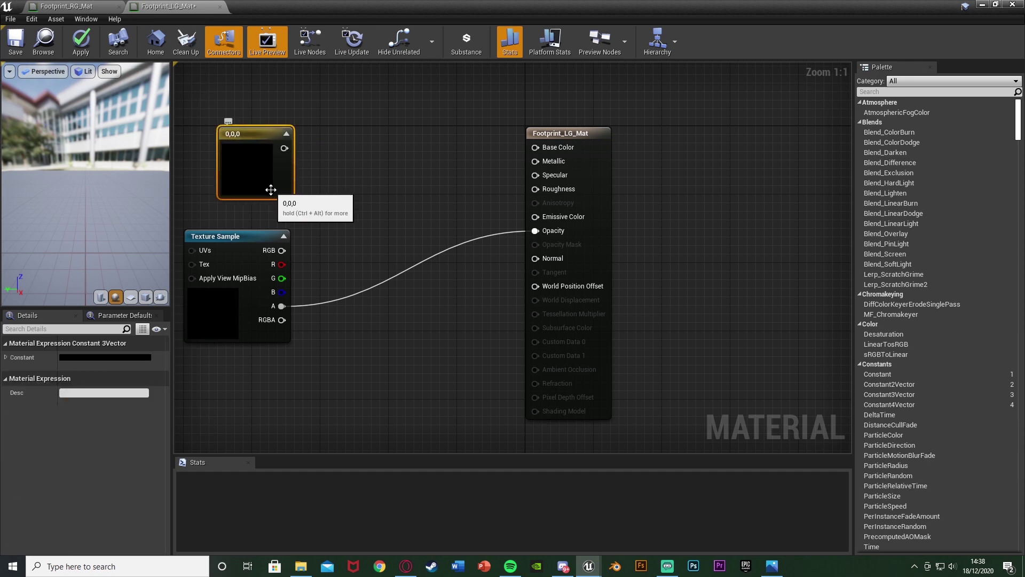
left_click(399, 186)
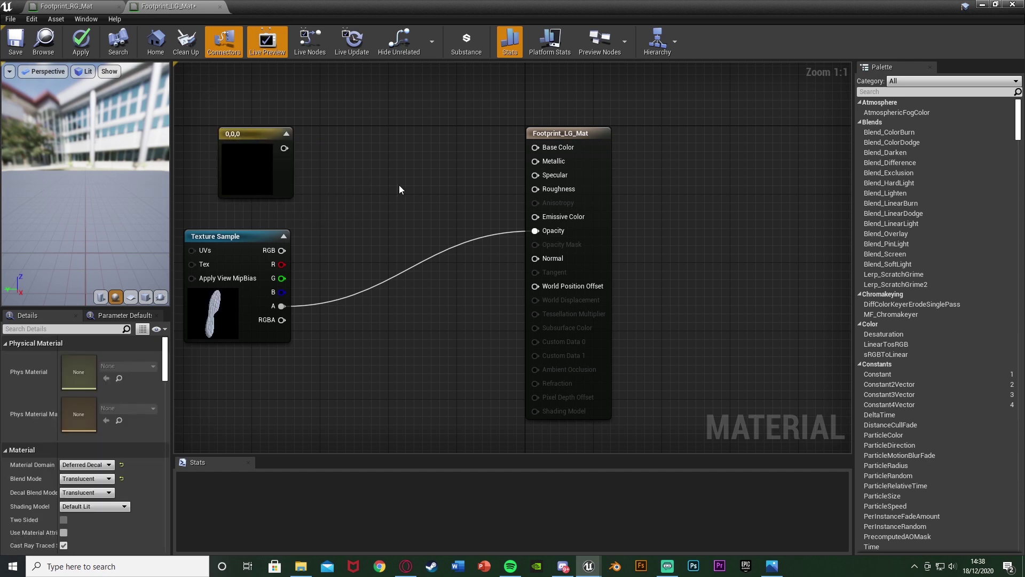
left_click(398, 184)
left_click_drag(431, 294, 324, 287)
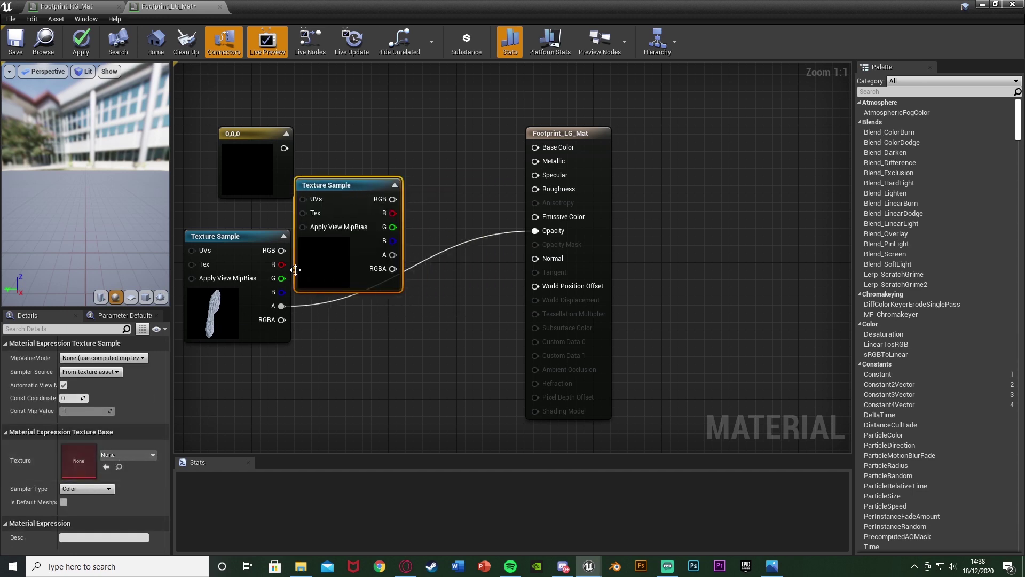
left_click_drag(393, 199, 535, 148)
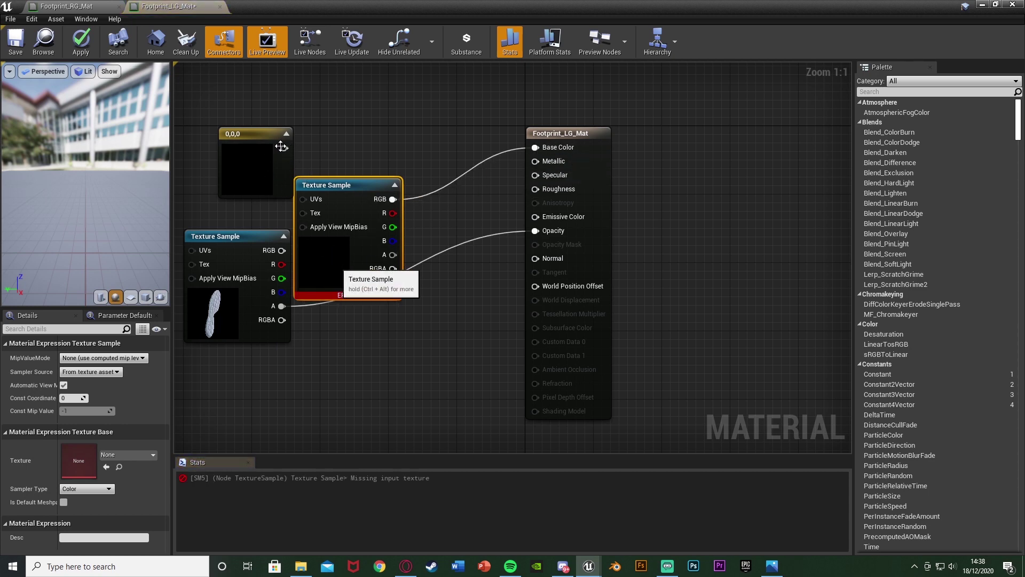
key("Delete")
Connect the Constant3Vector node to Base Color and set its color to bright green, about 0.0816, 0.729, 0.
left_click_drag(284, 149, 535, 147)
double_click(235, 167)
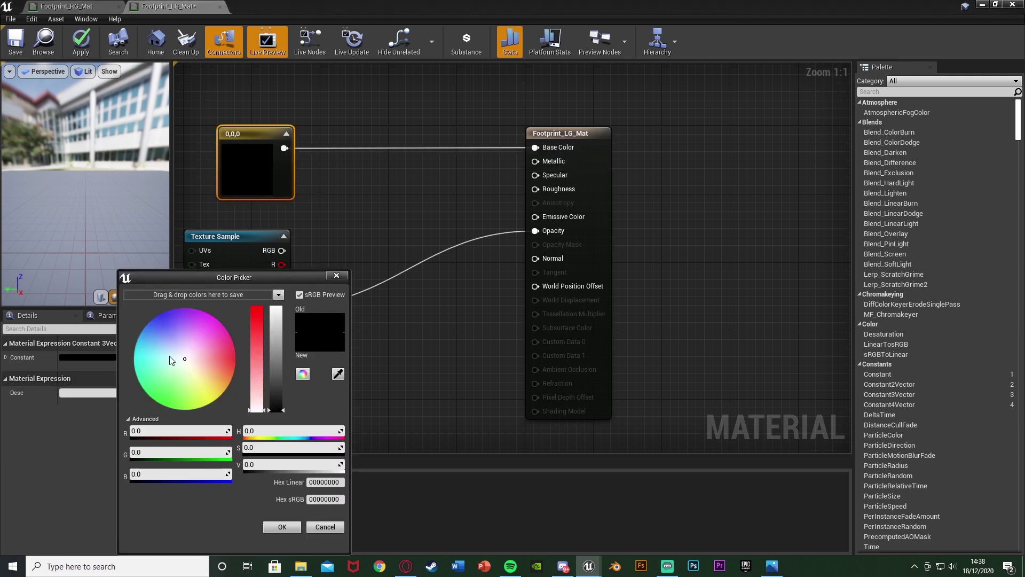
left_click_drag(188, 361, 167, 400)
mouse_move(275, 365)
left_mouse_down()
mouse_move(276, 327)
mouse_move(277, 394)
mouse_move(277, 379)
left_mouse_up()
left_click_drag(258, 318, 258, 306)
left_click_drag(275, 320, 276, 335)
left_click(279, 527)
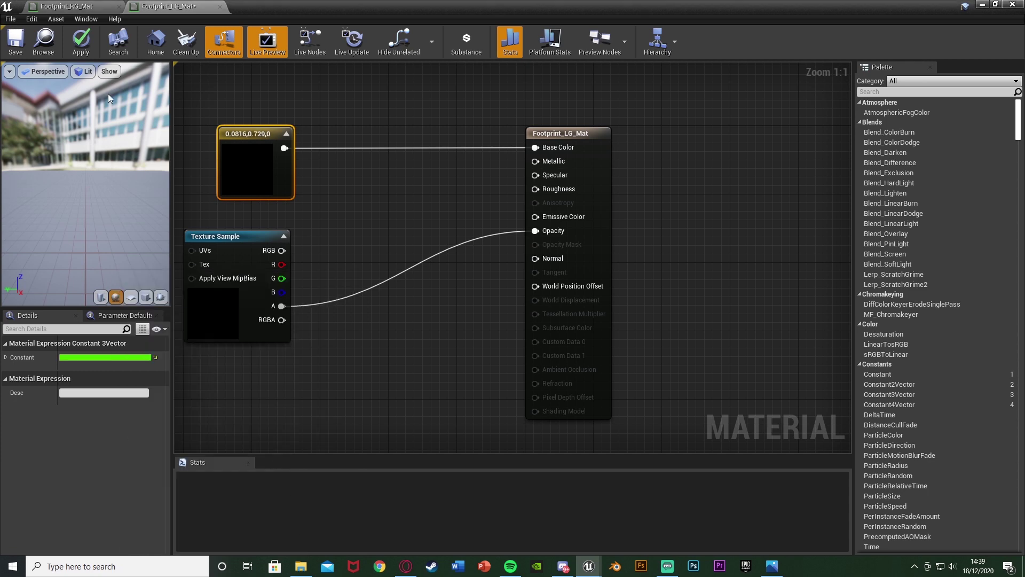
Apply the changes to Footprint_LG_Mat, save the material and close it.
left_click(81, 42)
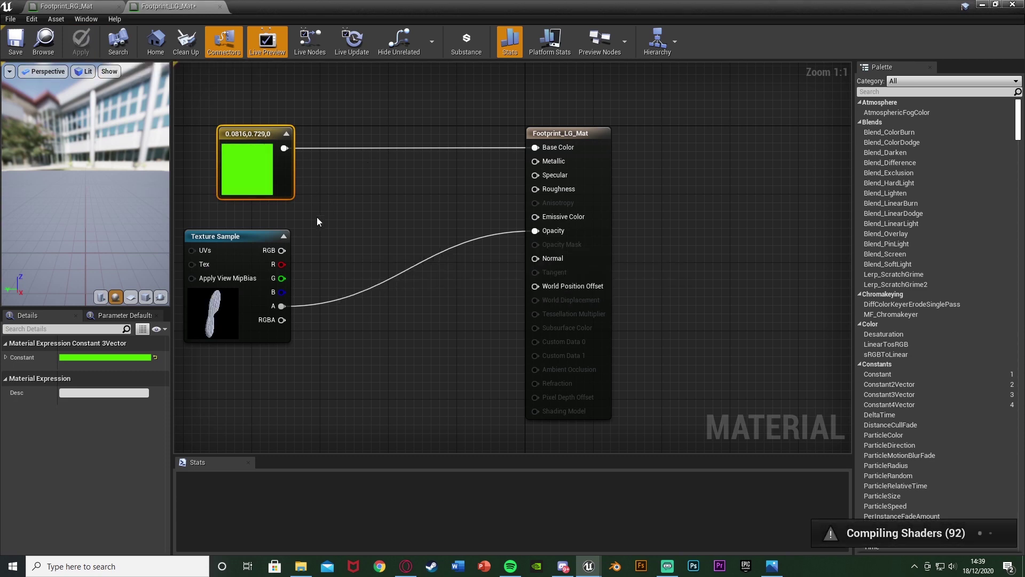
left_click(371, 255)
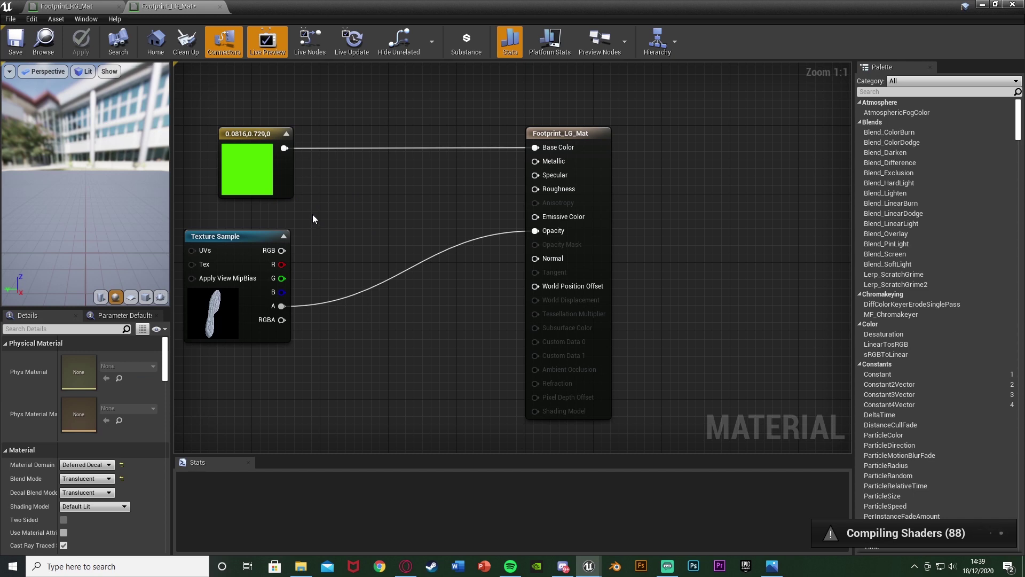
right_click_drag(318, 225, 347, 225)
left_click_drag(257, 383, 320, 287)
left_click(383, 296)
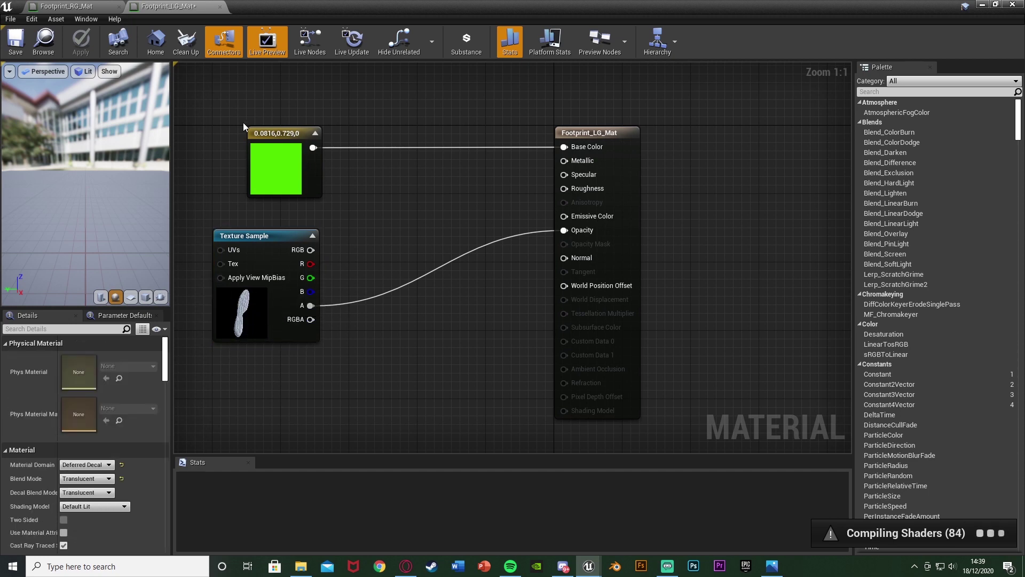
left_click_drag(208, 159, 327, 185)
left_click(366, 190)
key("ctrl+s")
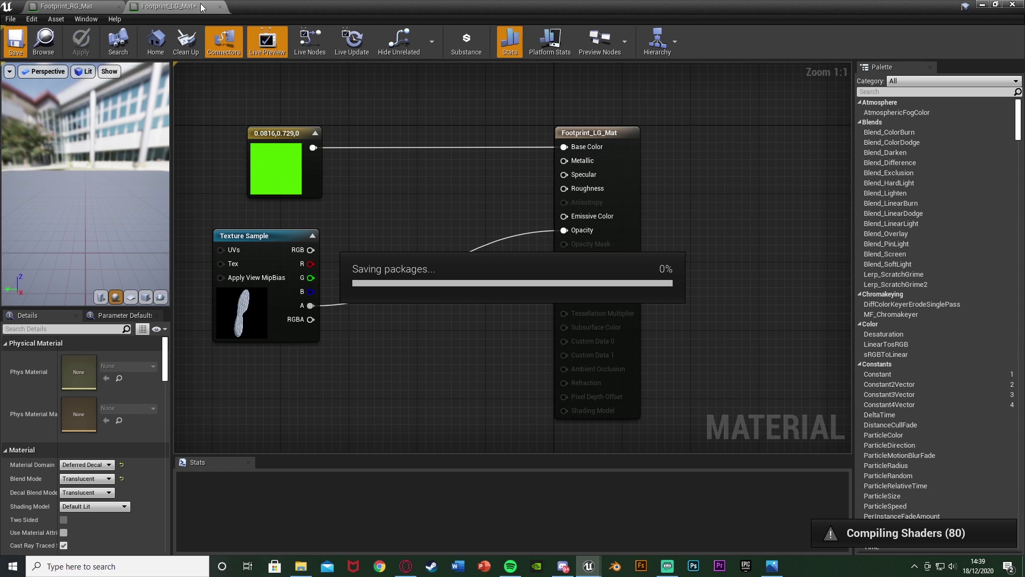
left_click(219, 6)
In Footprint_RG_Mat, reposition the Texture Sample, connect its alpha to Opacity and disconnect its RGB output from Base Color.
right_click_drag(403, 245, 533, 251)
left_click_drag(535, 221, 350, 329)
right_click_drag(396, 326, 358, 292)
left_click_drag(369, 278, 606, 194)
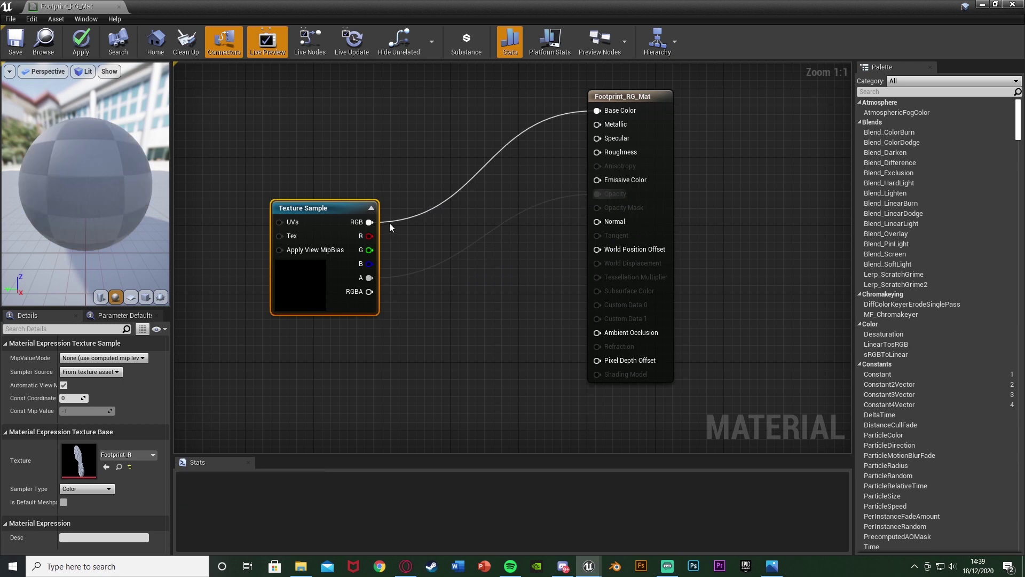
left_click(369, 222, "alt")
left_click(194, 387)
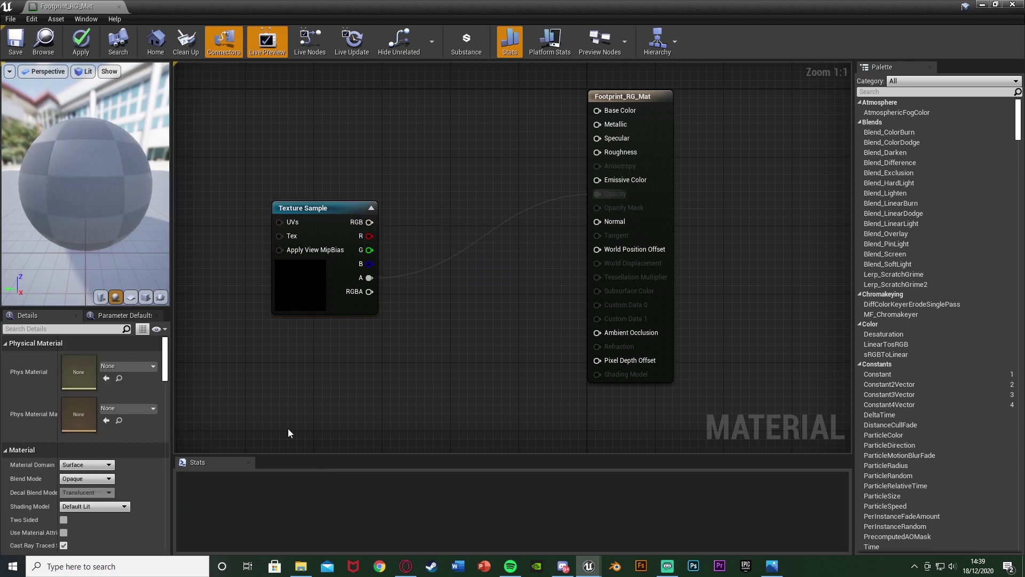
Set Footprint_RG_Mat's Material Domain to Deferred Decal and its Blend Mode to Translucent.
left_click(86, 465)
left_click(80, 481)
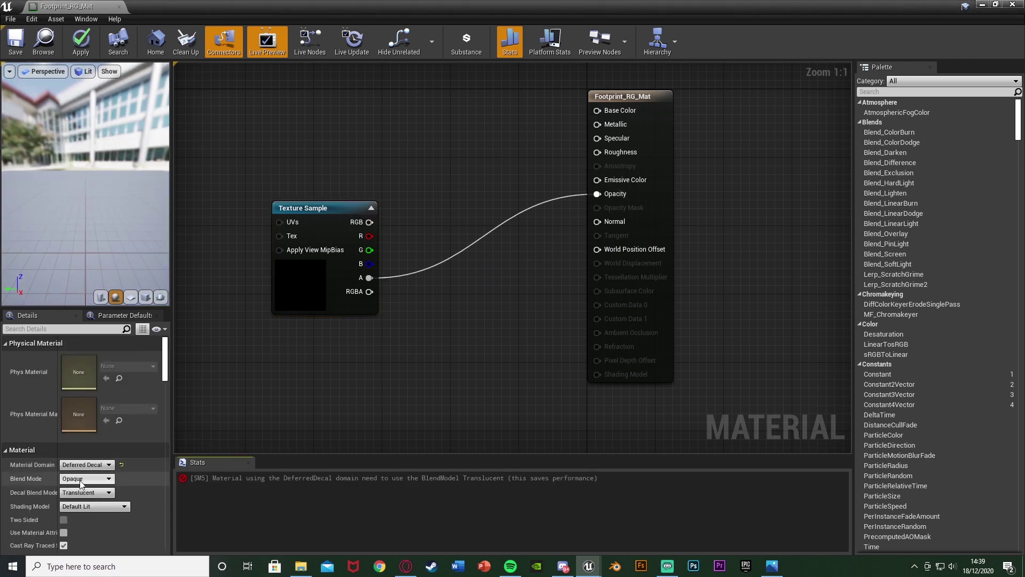
left_click(80, 478)
left_click(76, 502)
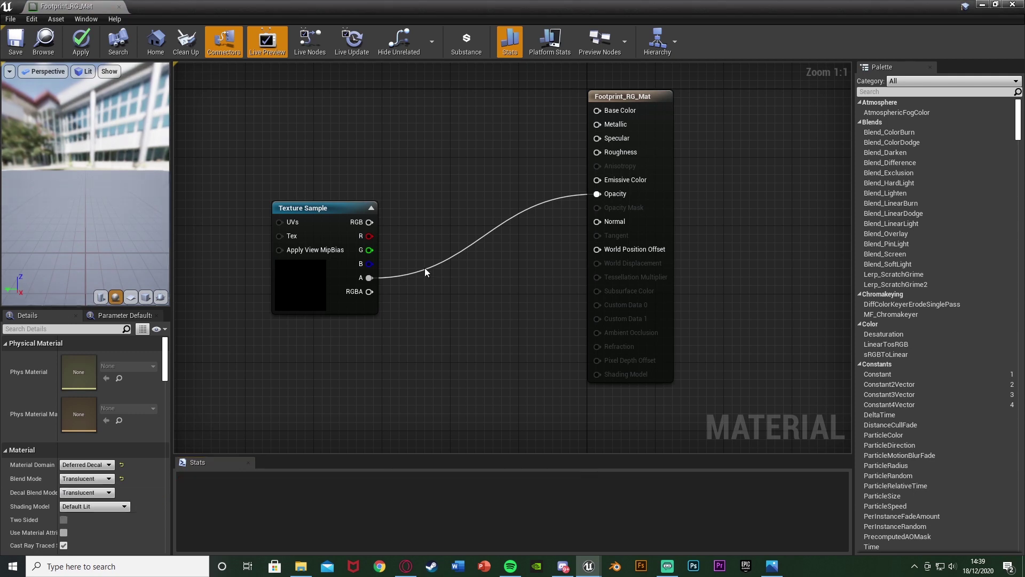
Add a Constant3Vector node above the Texture Sample in Footprint_RG_Mat and connect it to Base Color.
right_click_drag(402, 210, 366, 299)
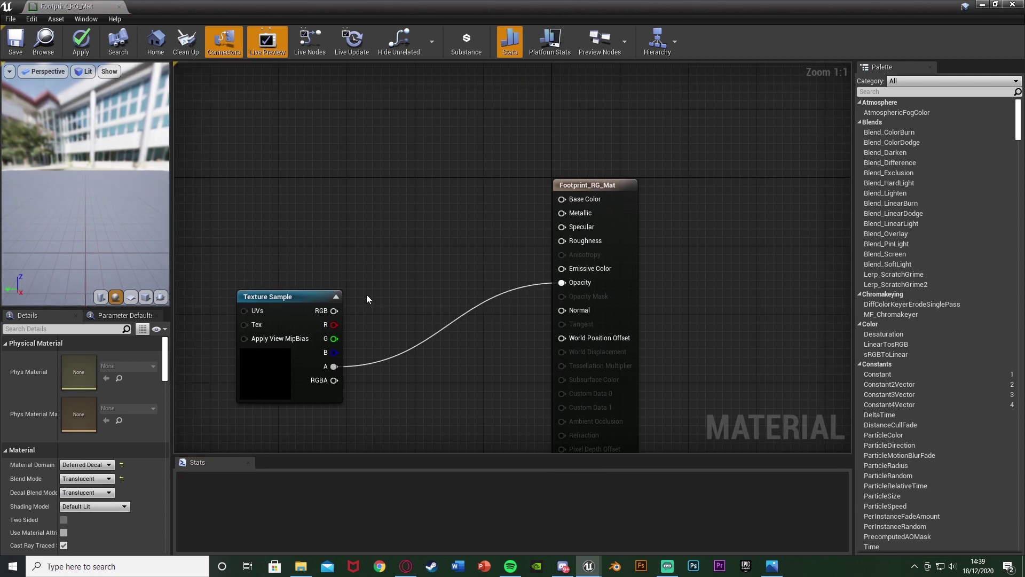
left_click(267, 195)
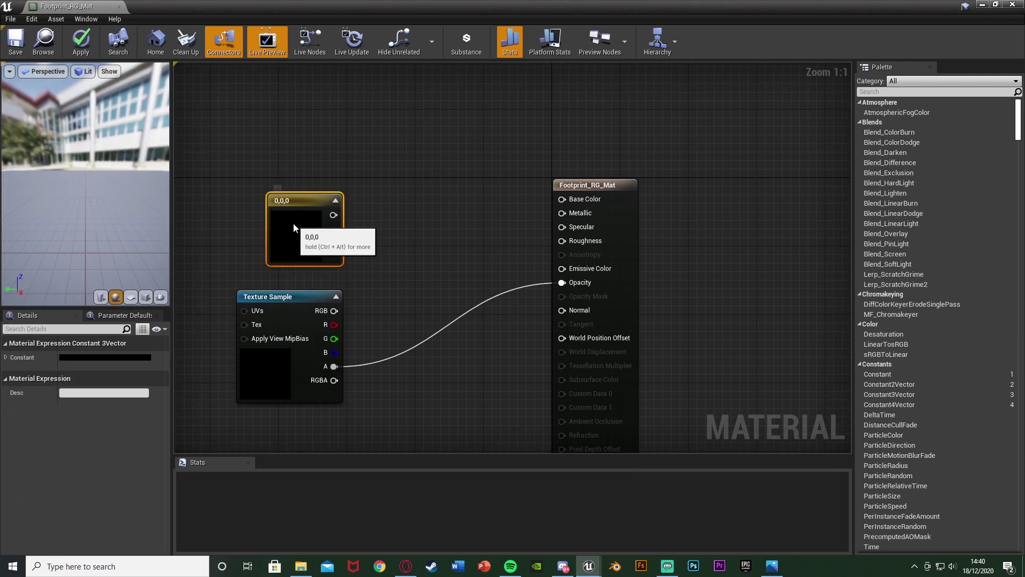
left_click_drag(294, 227, 570, 199)
left_click_drag(316, 238, 310, 230)
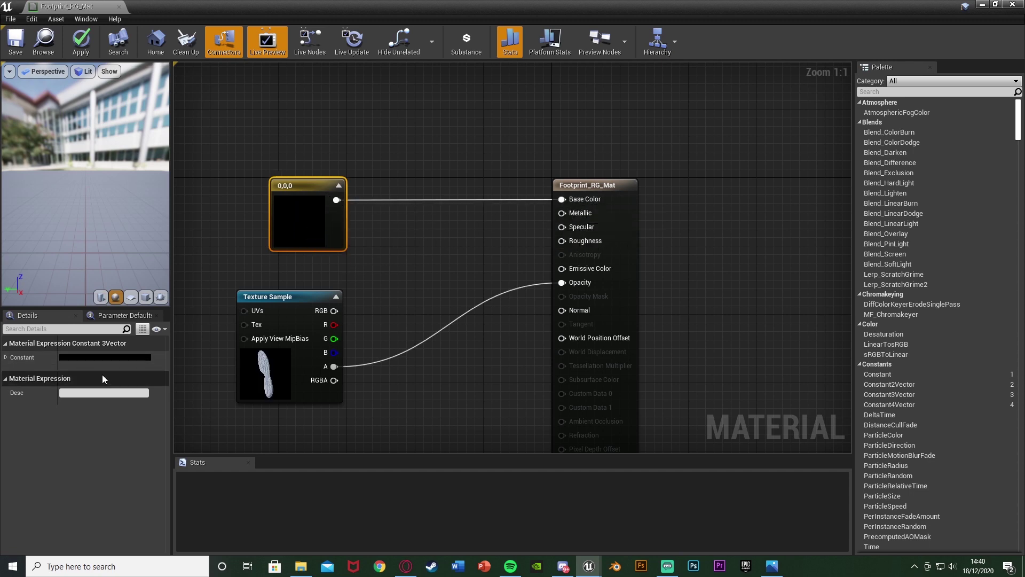
Replace the black Constant3Vector in Footprint_RG_Mat with a copy of the green one from Footprint_LG_Mat and connect it to Base Color.
left_click(981, 5)
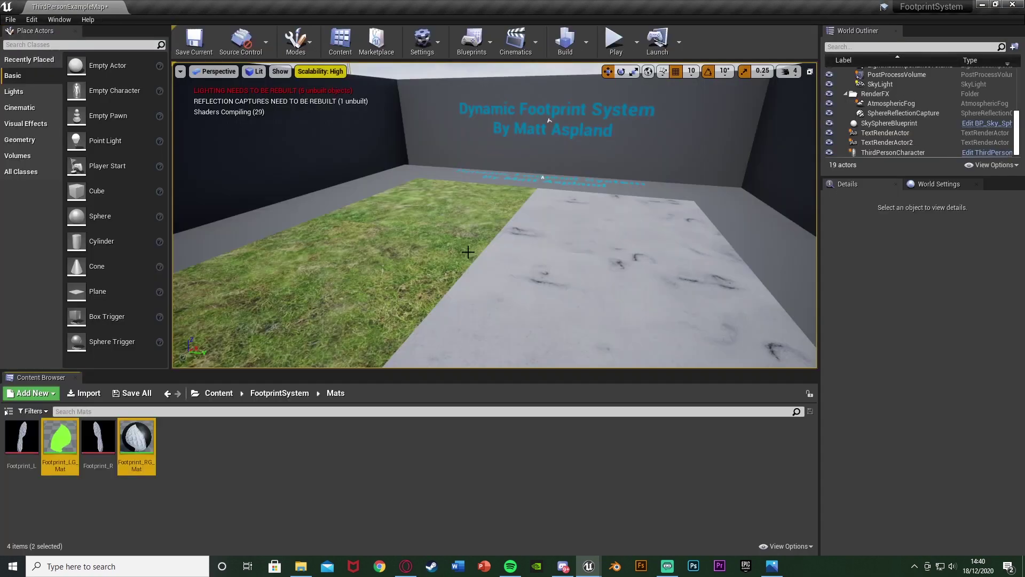
double_click(61, 455)
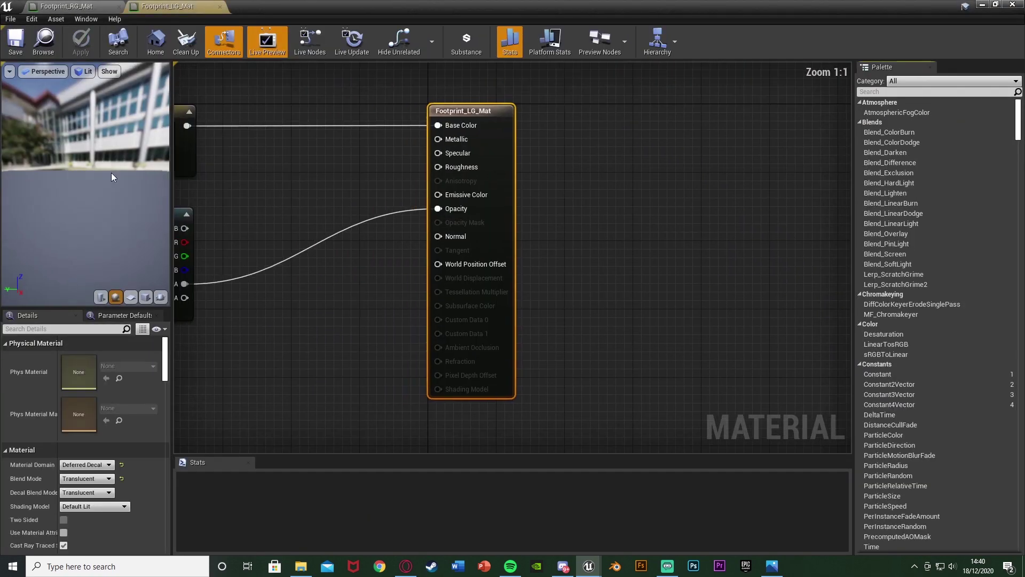
right_click_drag(357, 111, 382, 116)
left_click(325, 183)
left_click(110, 6)
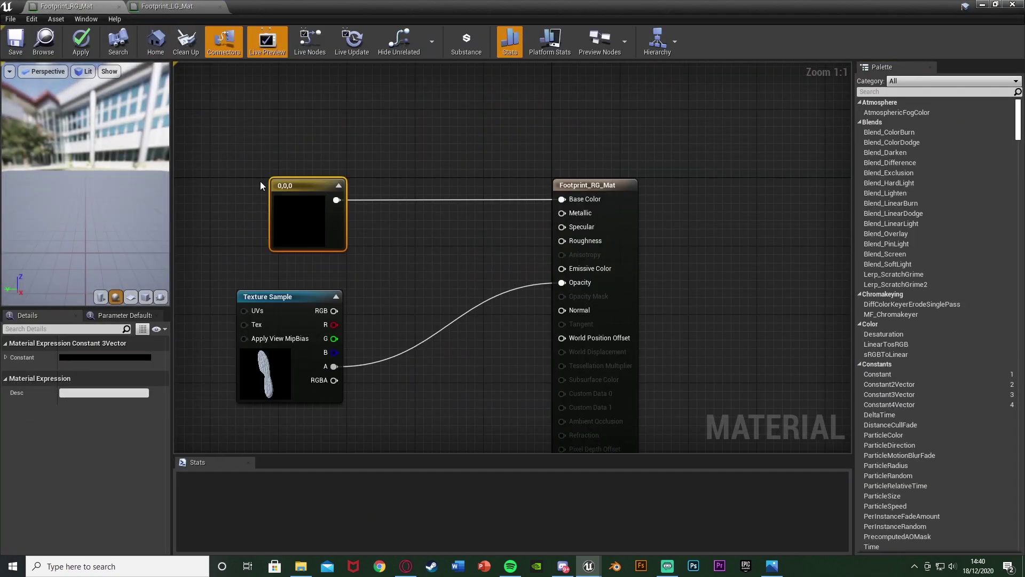
key("Delete")
key("ctrl+v")
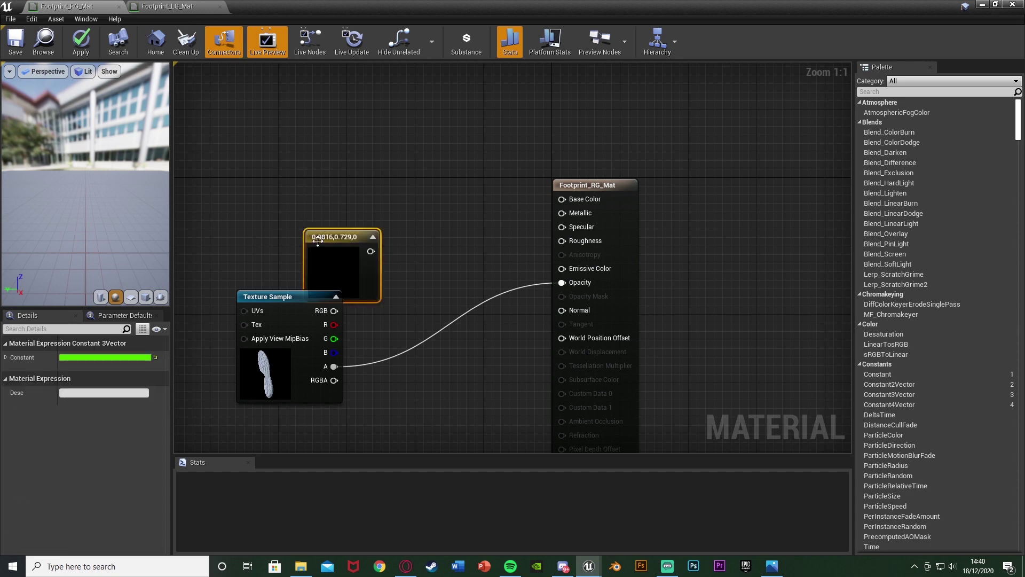
left_click_drag(337, 200, 566, 199)
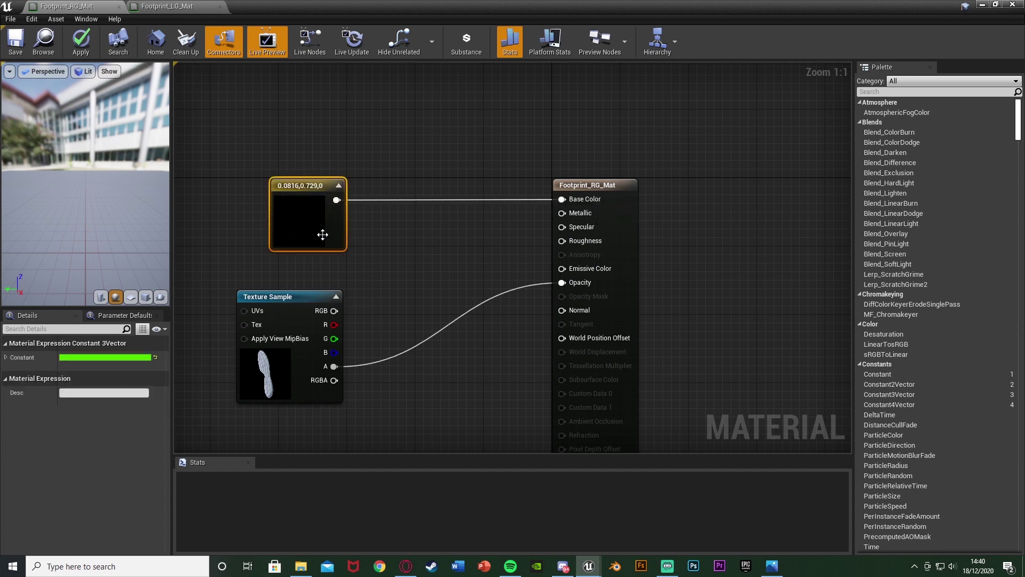
Save Footprint_RG_Mat and close the material editor.
left_click(16, 42)
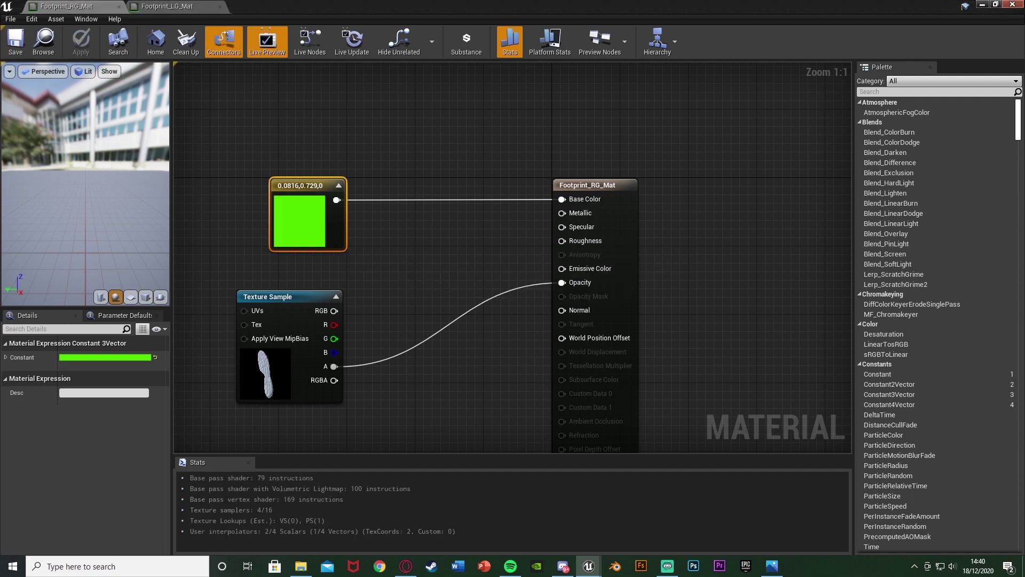
left_click(1012, 4)
left_click(200, 479)
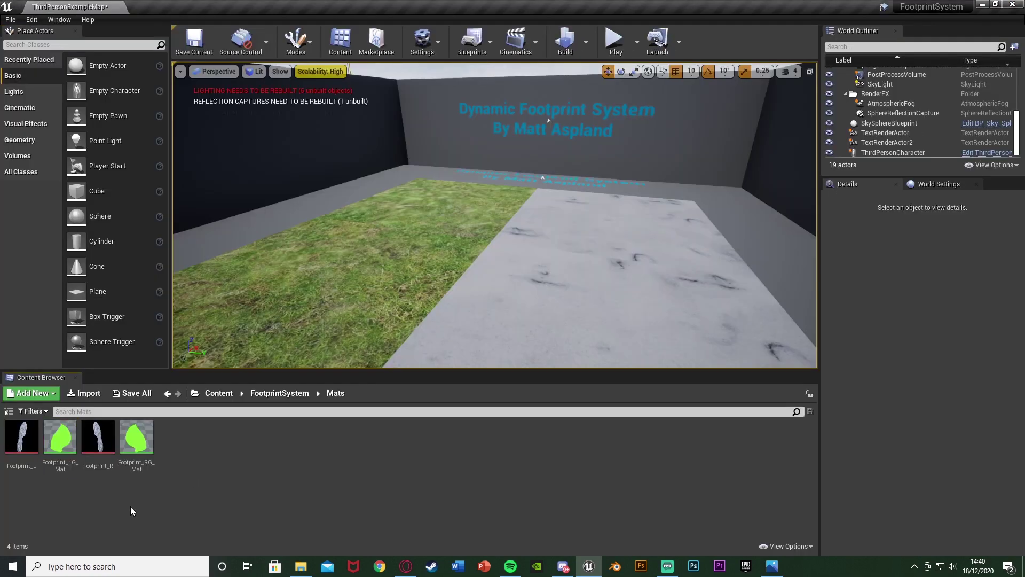
Duplicate the Footprint_LG_Mat and Footprint_RG_Mat materials together in the Mats folder.
left_click(135, 449)
left_click(69, 459, "ctrl")
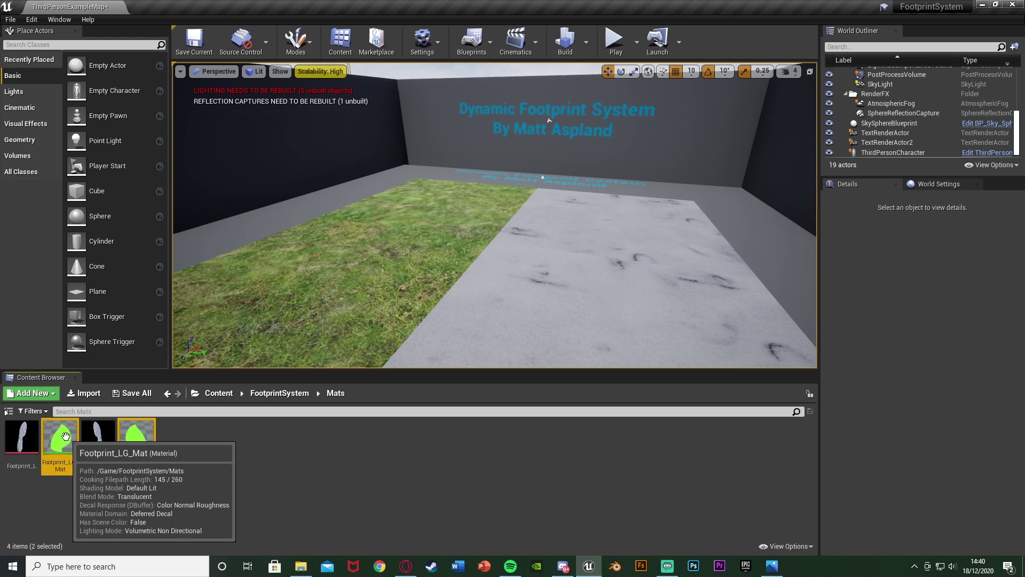
right_click(144, 443)
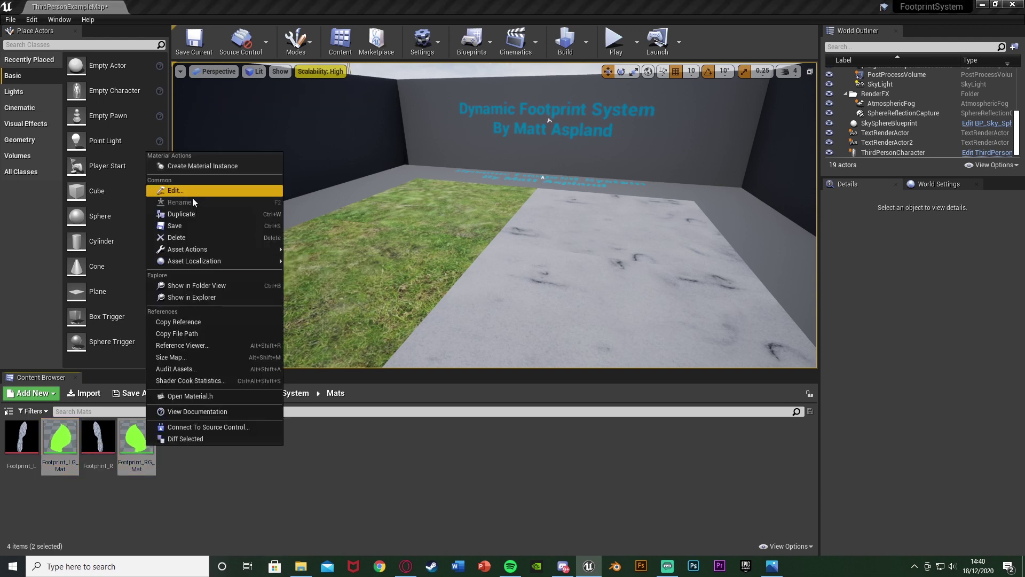
left_click(183, 213)
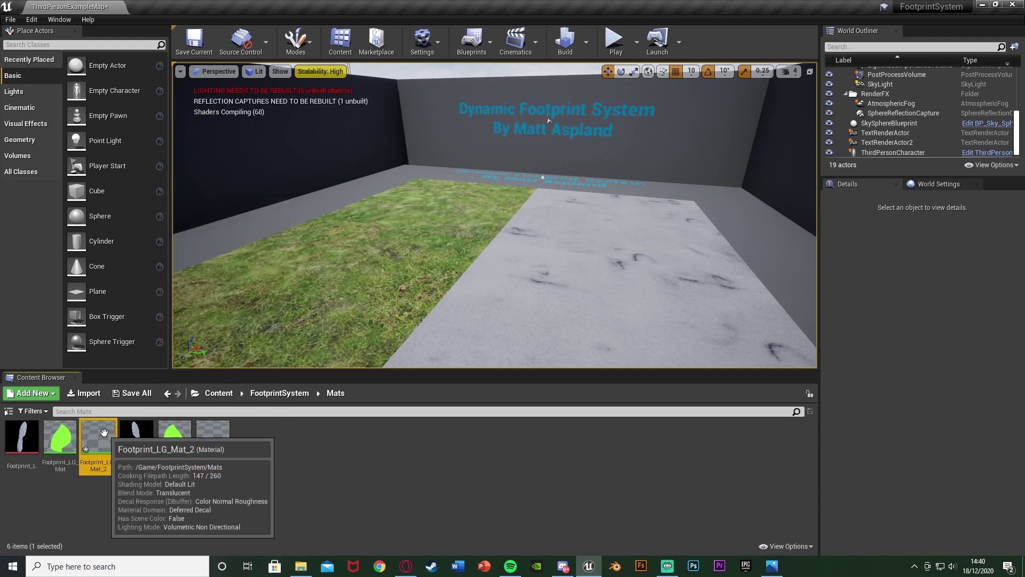
Rename the duplicated left footprint material to Footprint_LS_Mat.
left_click(103, 433)
key("BackSpace")
key("BackSpace")
key("Left")
key("Left")
key("Left")
key("Left")
key("BackSpace")
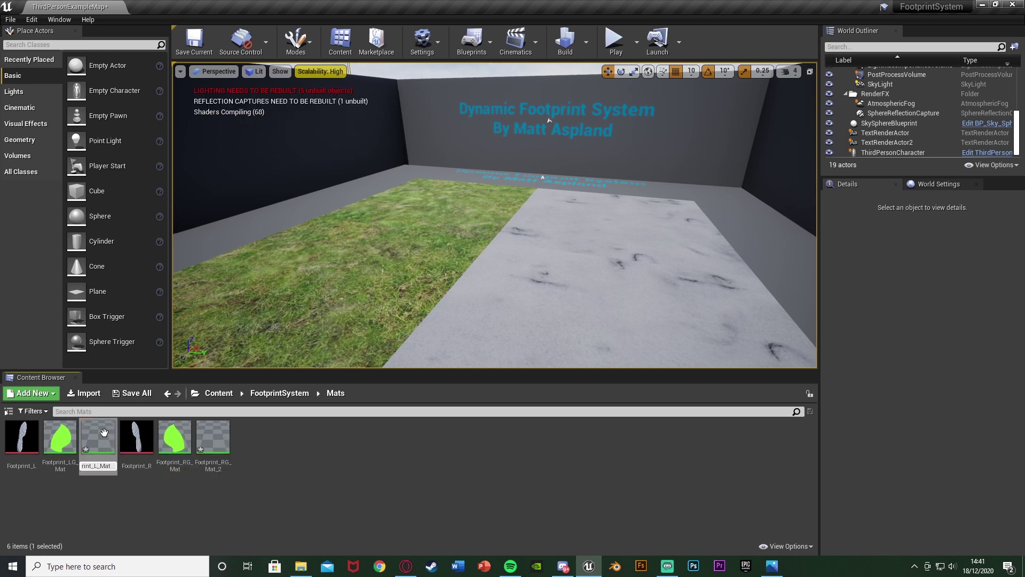
type("S")
key("Return")
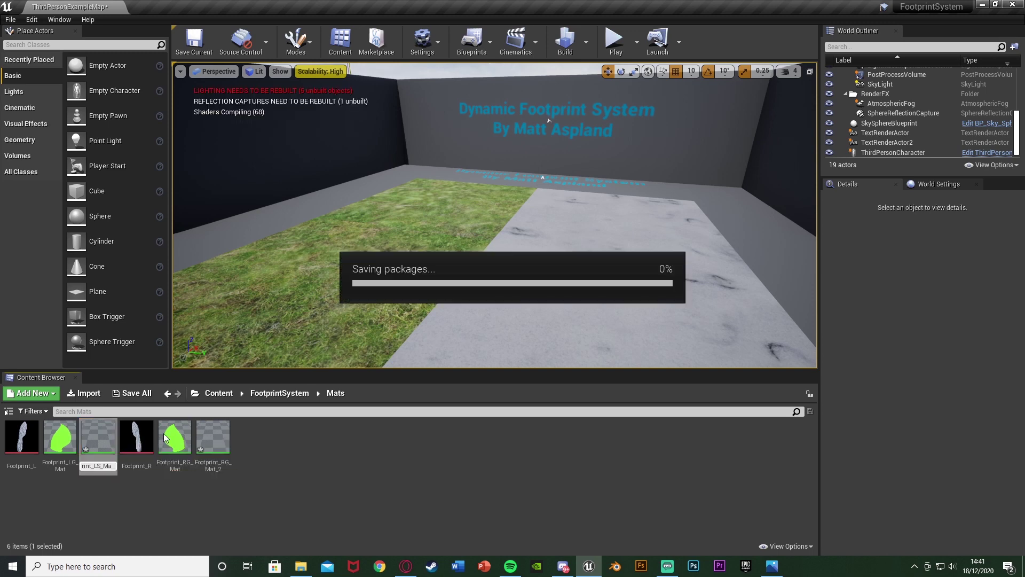
Rename the duplicated right footprint material to Footprint_RS_Mat.
left_click(216, 439)
left_click(219, 440)
key("BackSpace")
key("BackSpace")
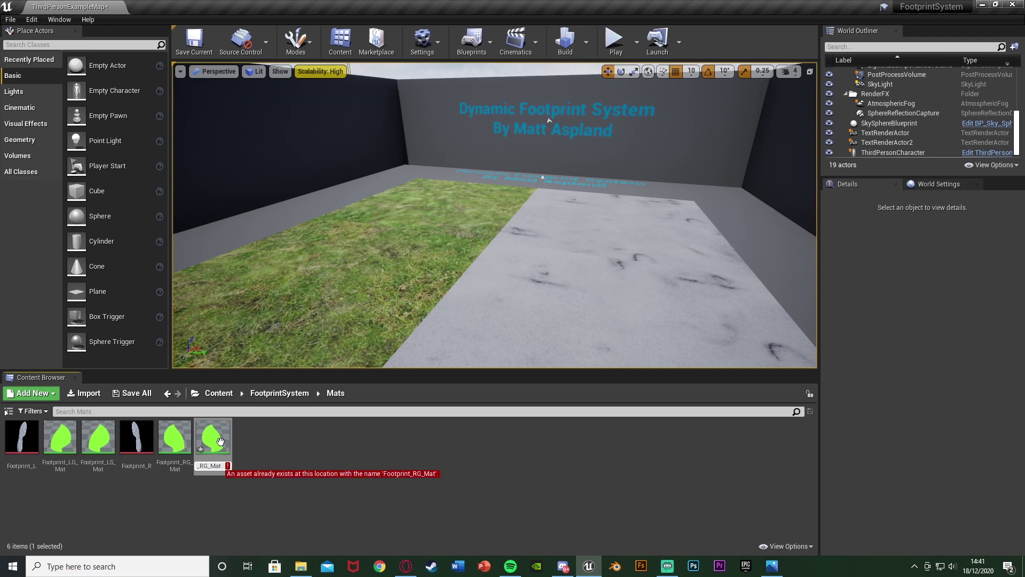
key("BackSpace")
type("S")
key("Return")
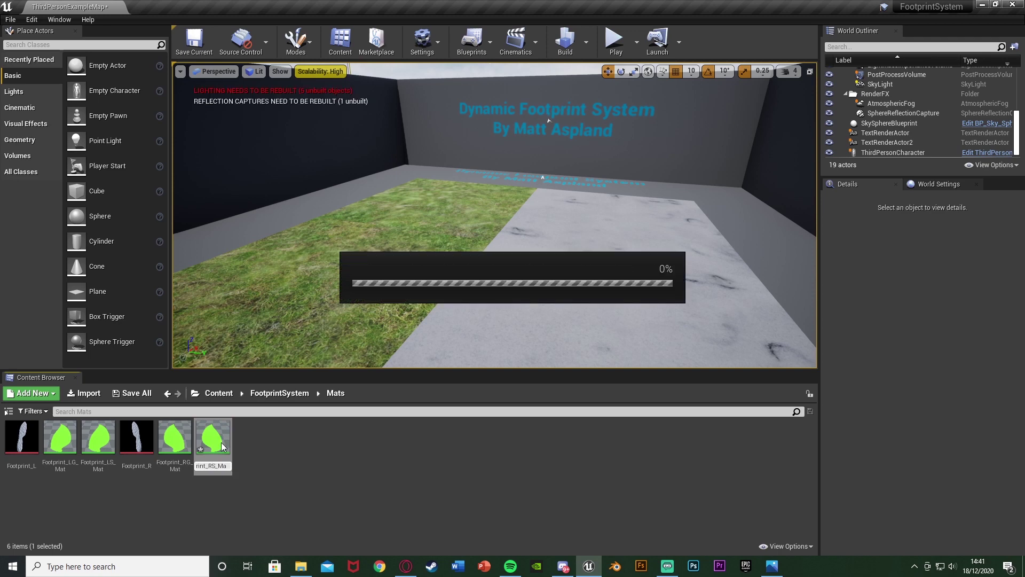
Open both new S materials, set the Constant3Vector in Footprint_LS_Mat to light grey, about 0.368, 0.38, 0.366, and save it.
left_click(102, 449, "ctrl")
double_click(102, 449)
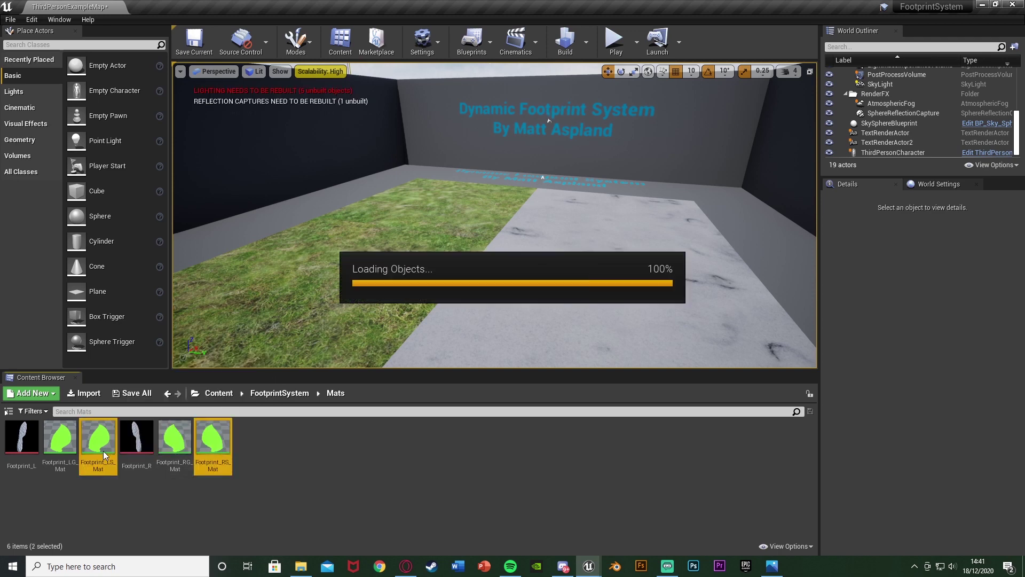
left_click(334, 185)
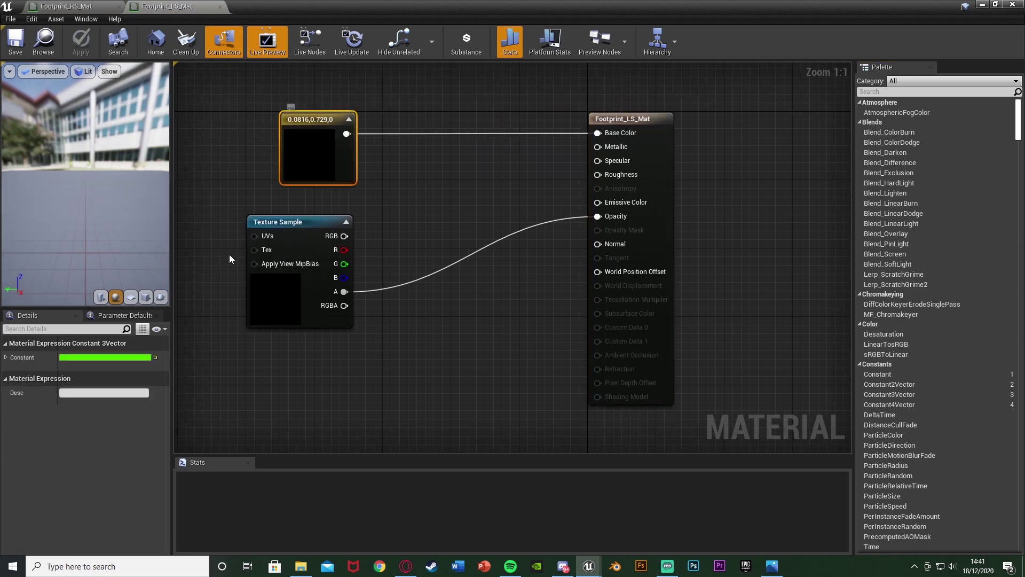
left_click(122, 357)
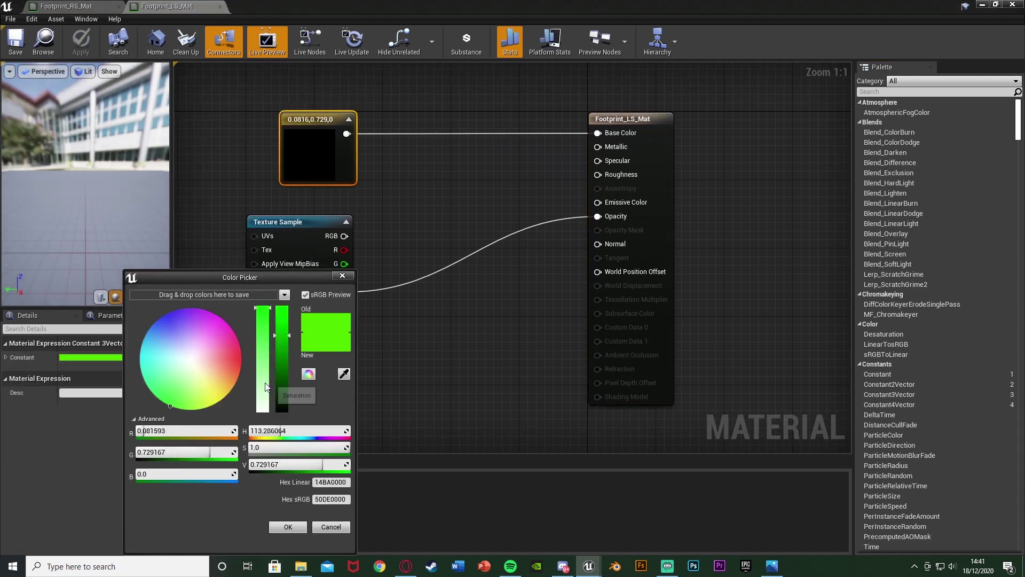
left_click(263, 405)
left_click(282, 371)
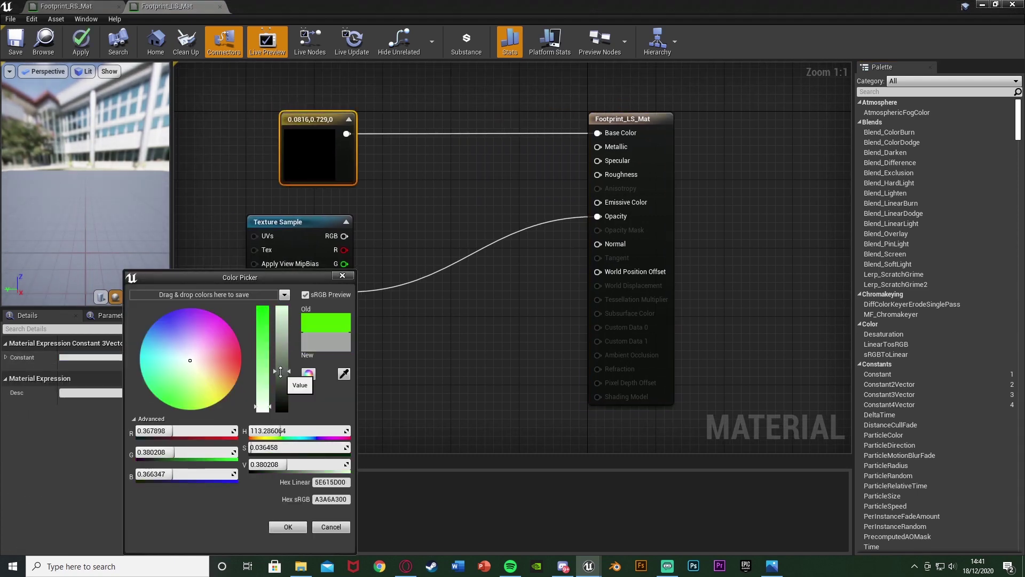
left_click(288, 527)
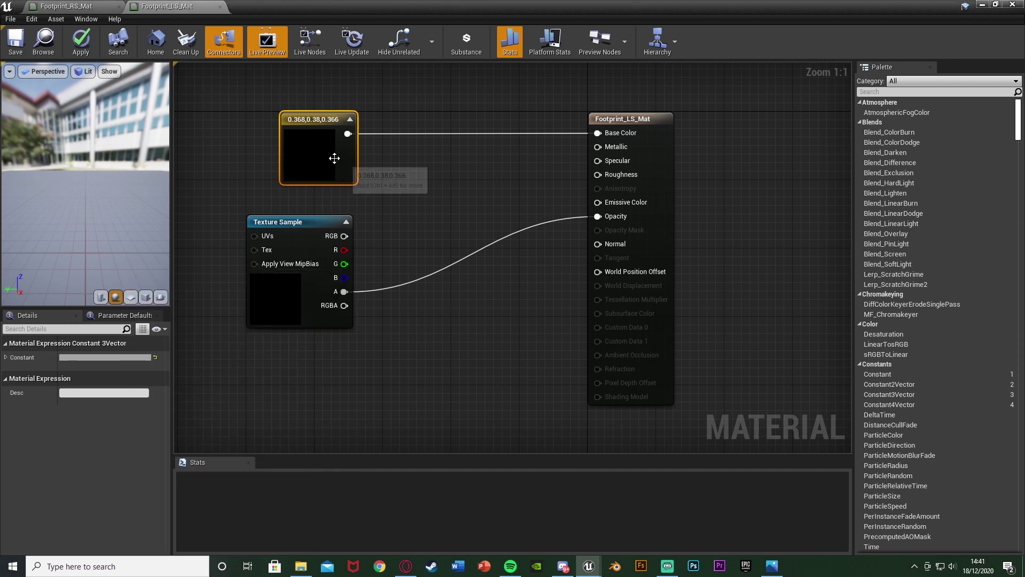
left_click(8, 42)
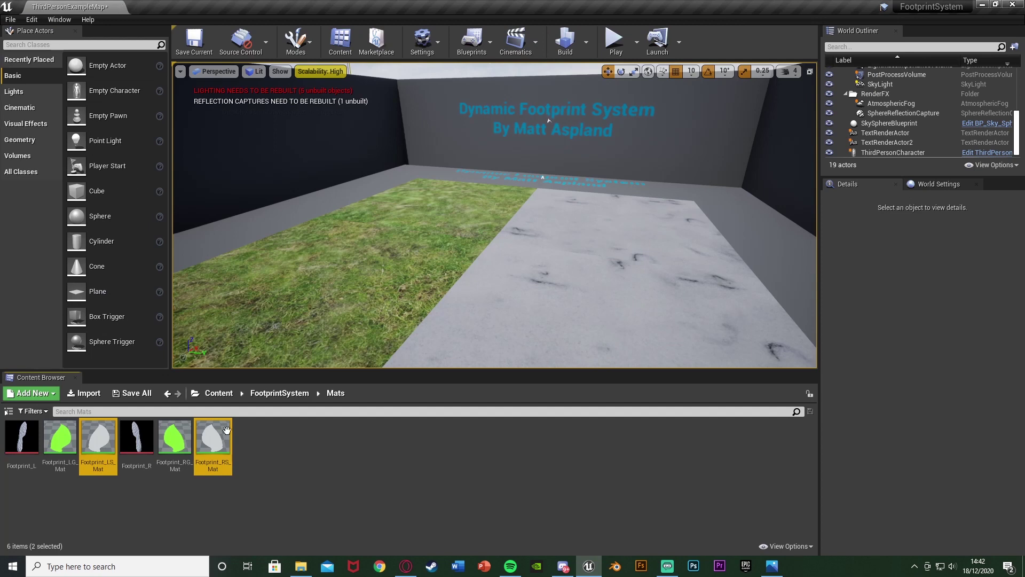
Create an Actor Blueprint Class named Footprint_R in the FootprintSystem folder.
left_click(247, 453)
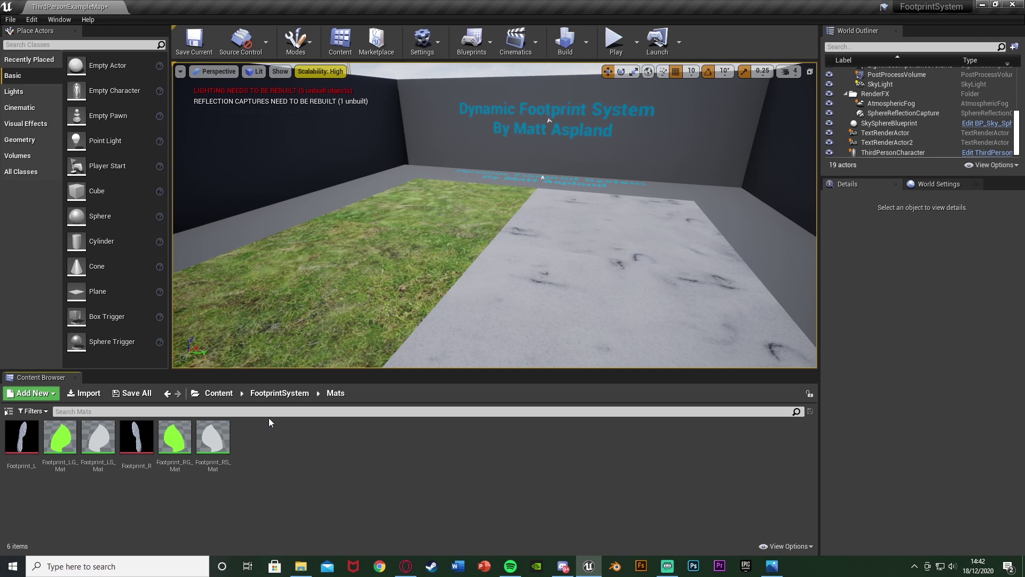
left_click(277, 399)
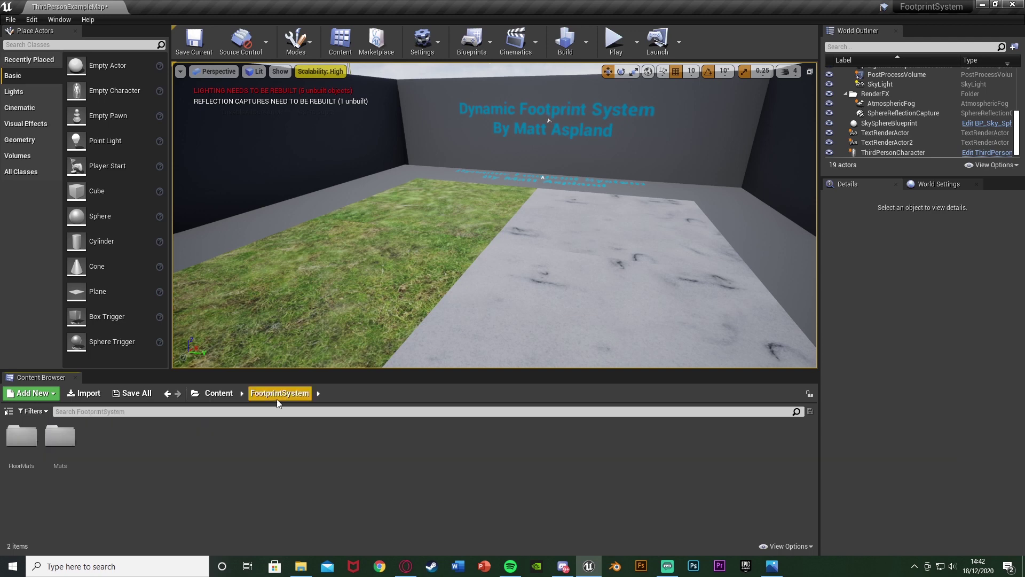
right_click(112, 446)
left_click(132, 164)
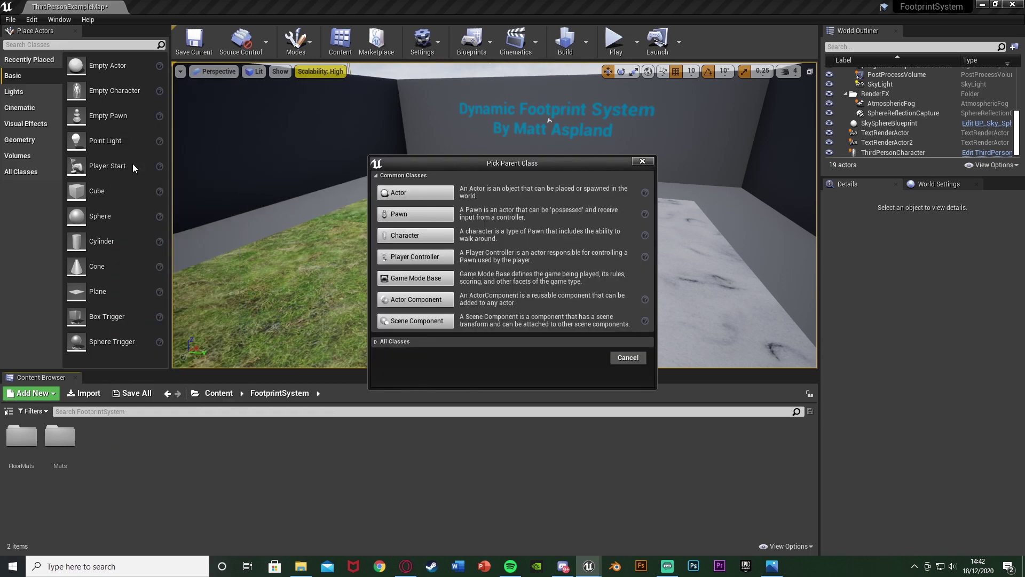
left_click(384, 194)
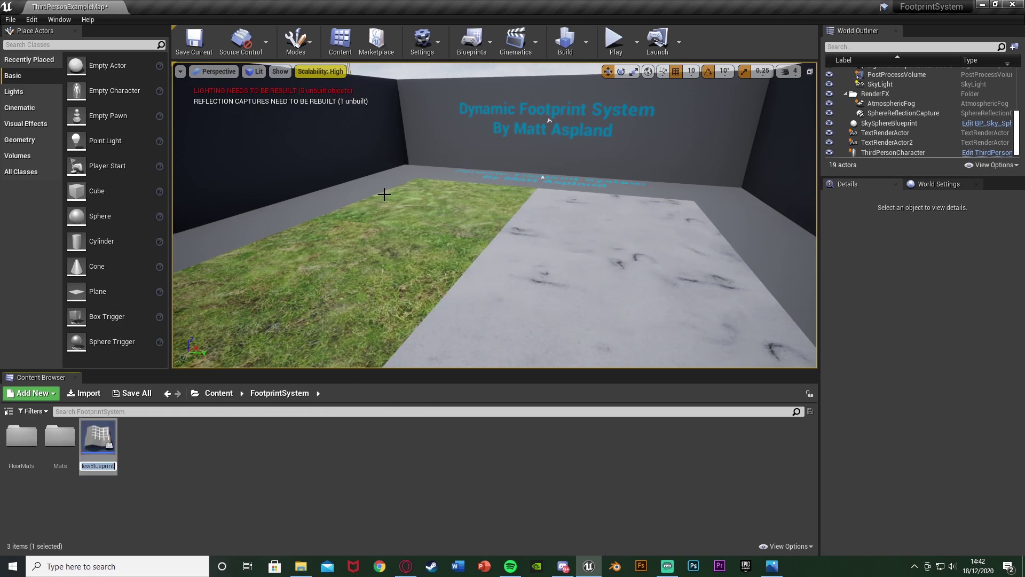
type("Footprint_R")
key("Return")
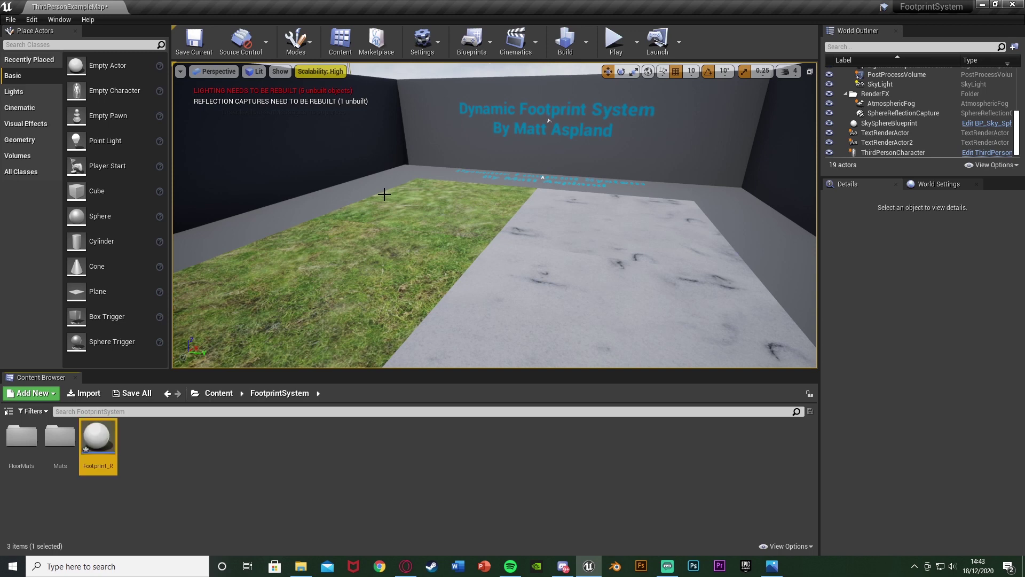
Open the Footprint_R blueprint and add a Decal component with its default name.
key("Return")
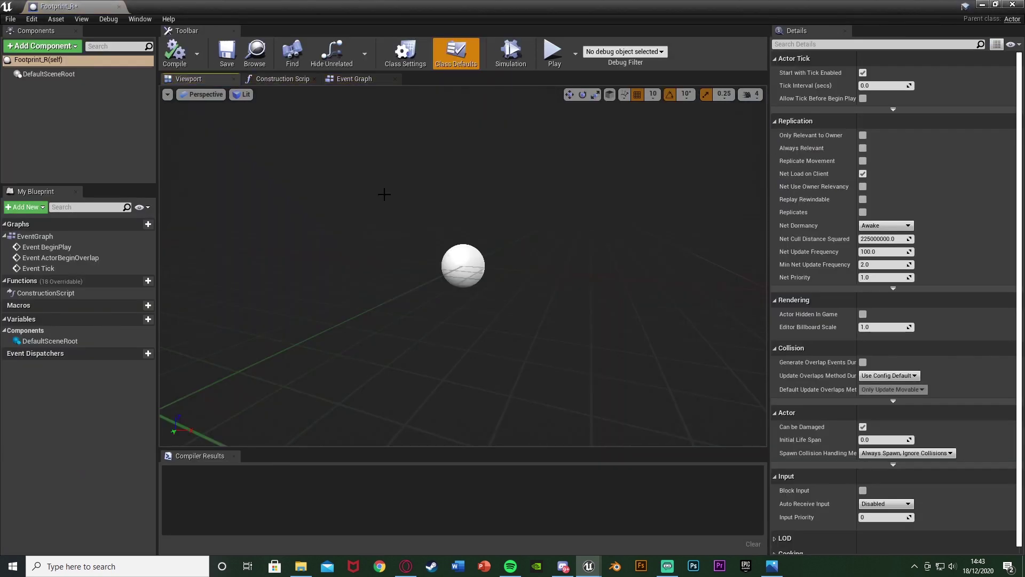
left_click(67, 47)
type("decal")
key("Return")
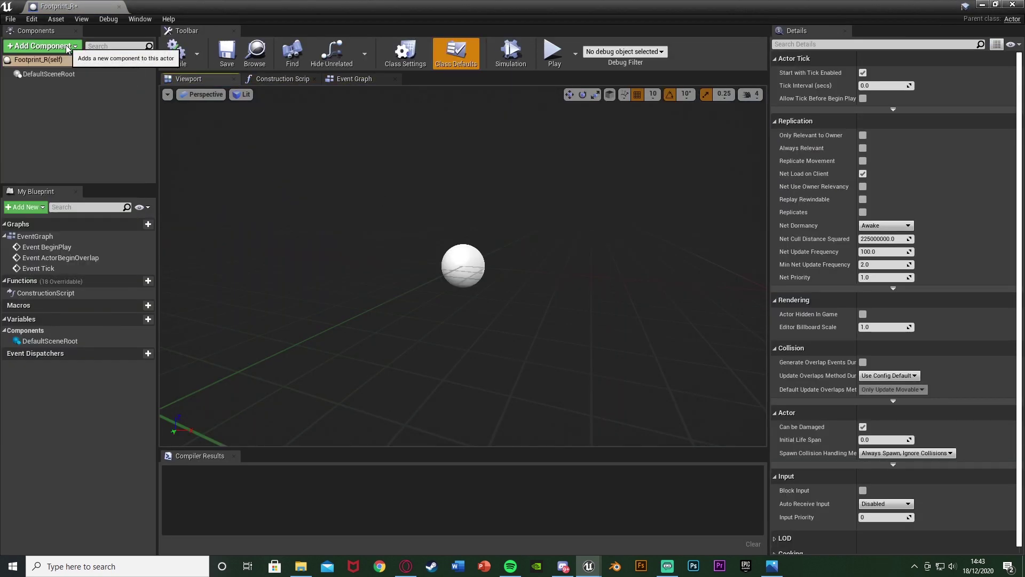
key("Return")
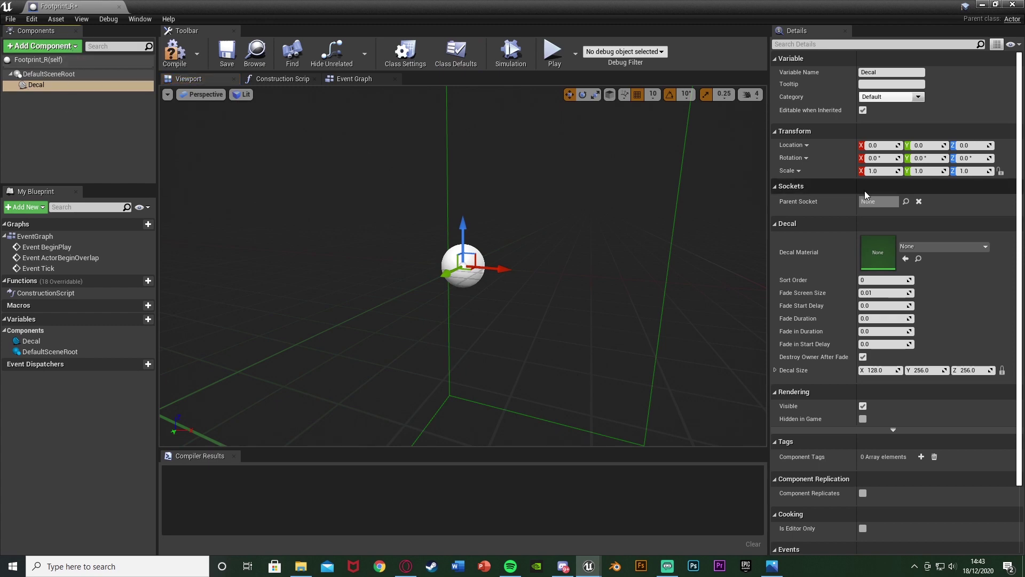
Set the Decal component's rotation to 90° on X and -90° on Y.
left_click(883, 159)
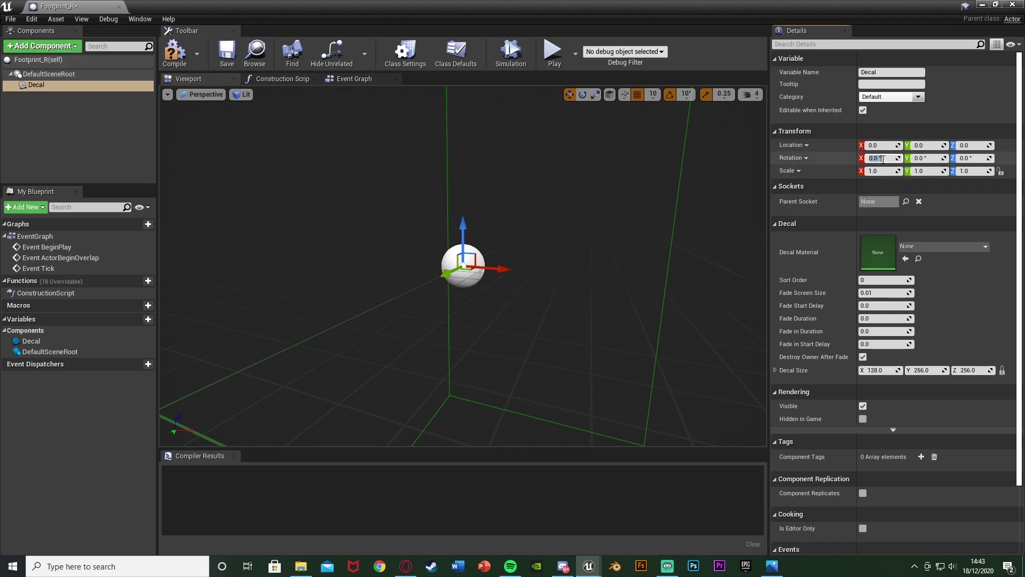
type("90")
key("Return")
left_click(917, 159)
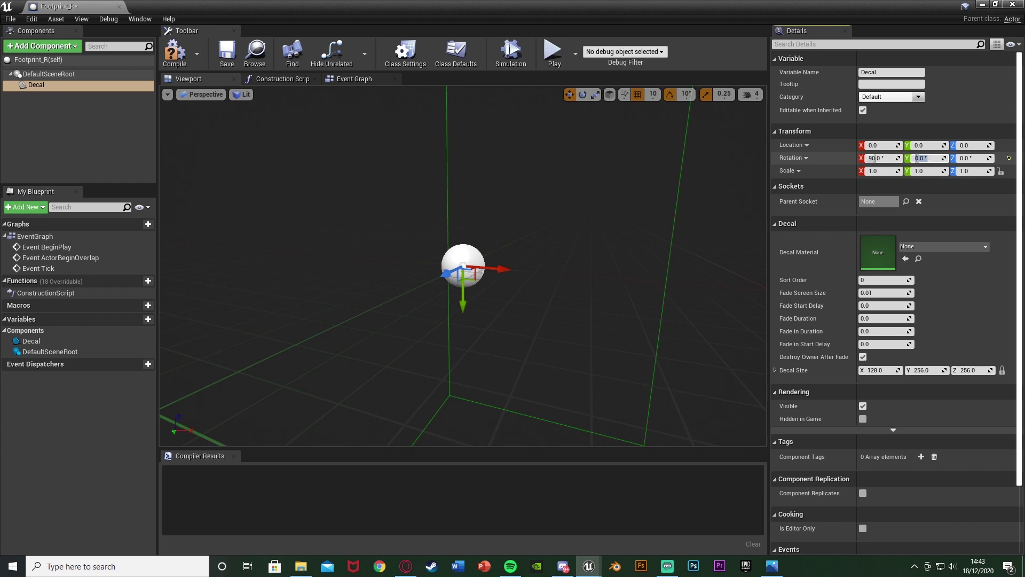
type("90")
key("Return")
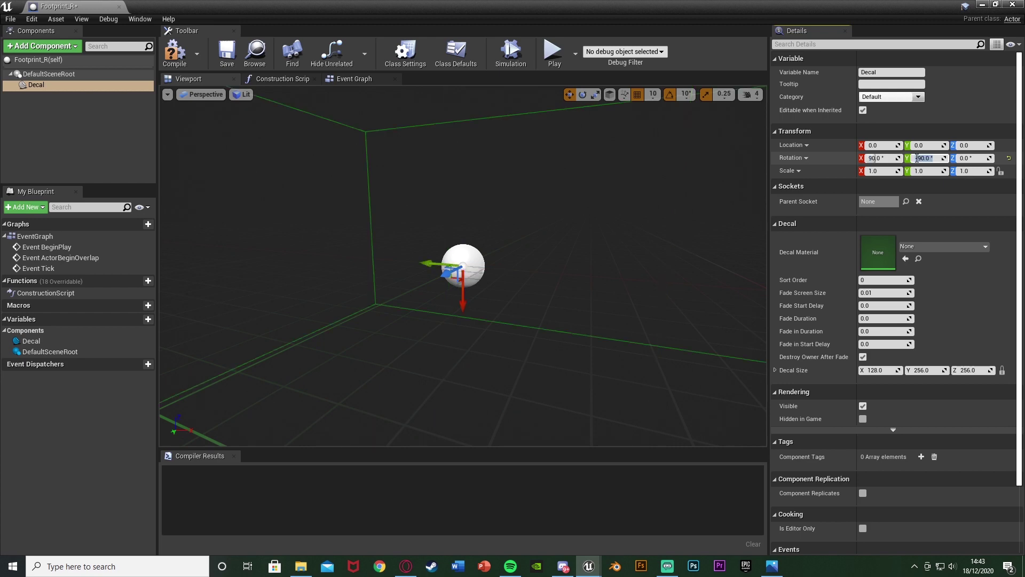
Set the Decal component's Y scale to 0.75.
mouse_move(393, 213)
right_mouse_down()
mouse_move(462, 266)
mouse_move(851, 184)
mouse_move(393, 214)
right_mouse_up()
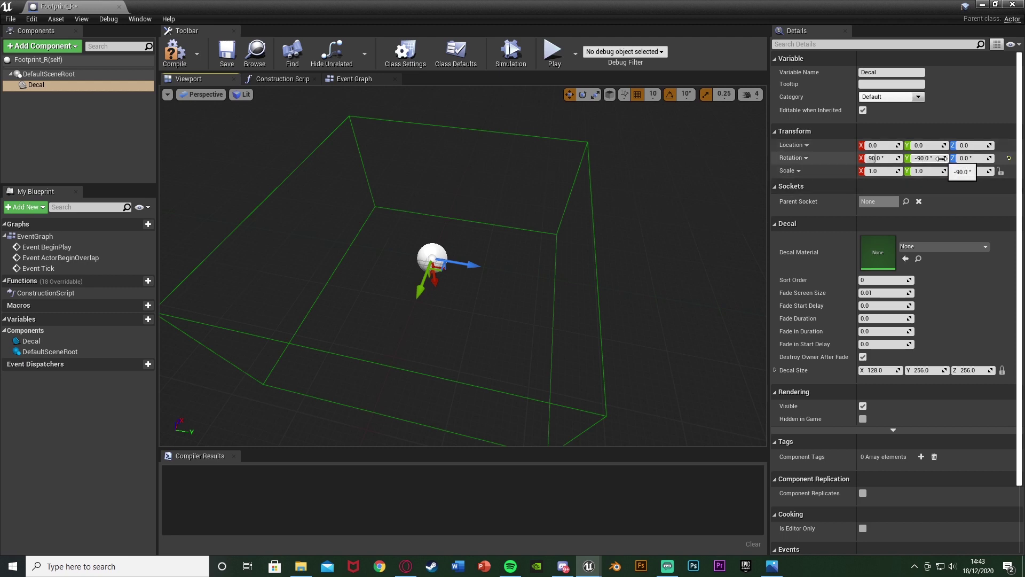
left_click(916, 171)
key("BackSpace")
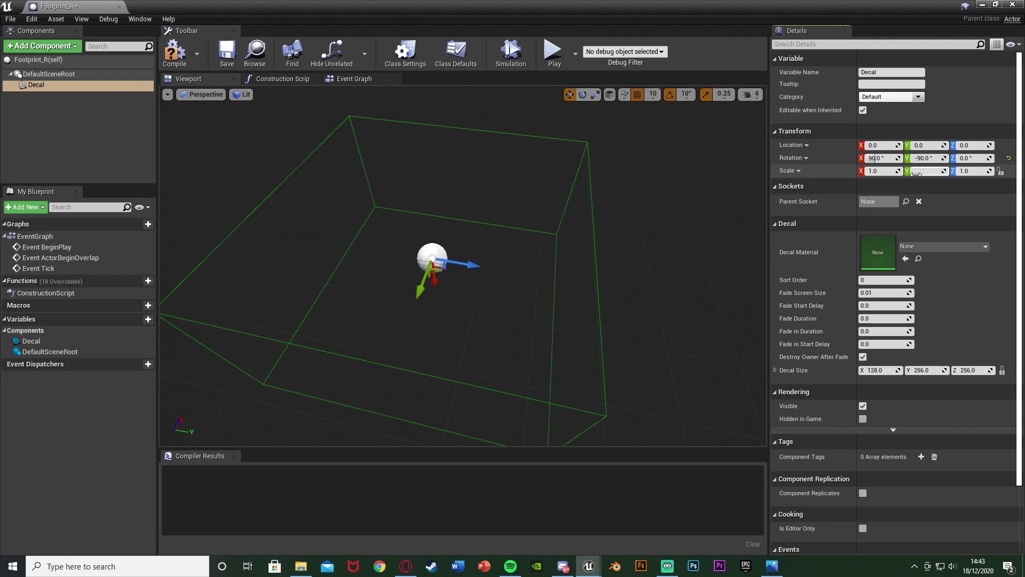
type("0.75")
key("Return")
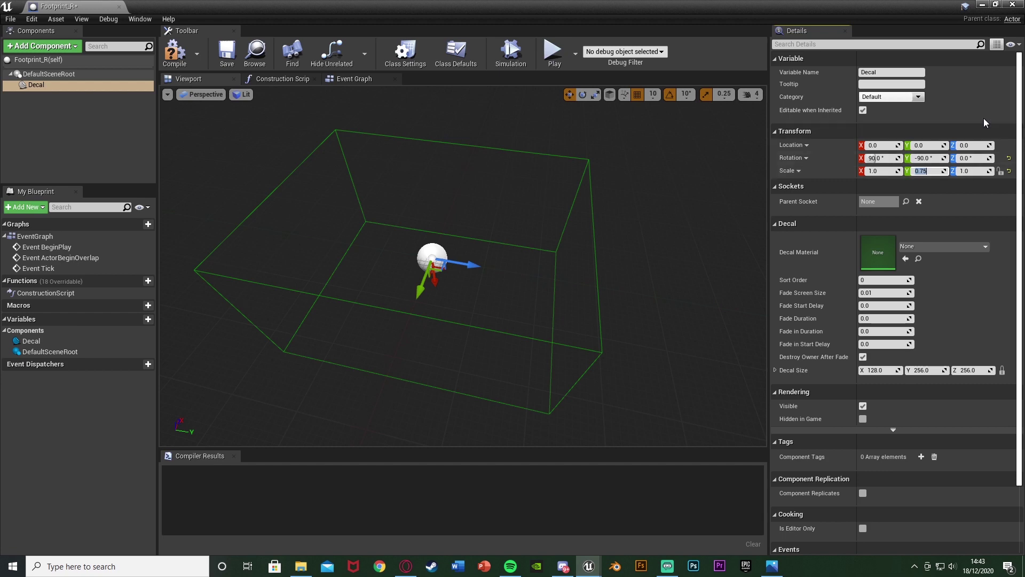
Assign Footprint_RG_Mat as the decal material.
left_click(949, 244)
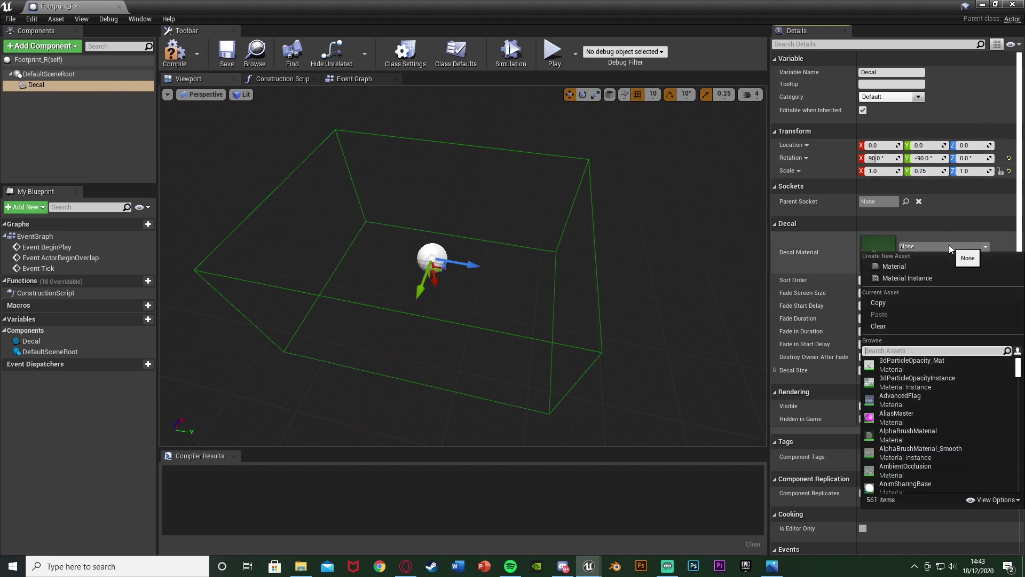
type("foot")
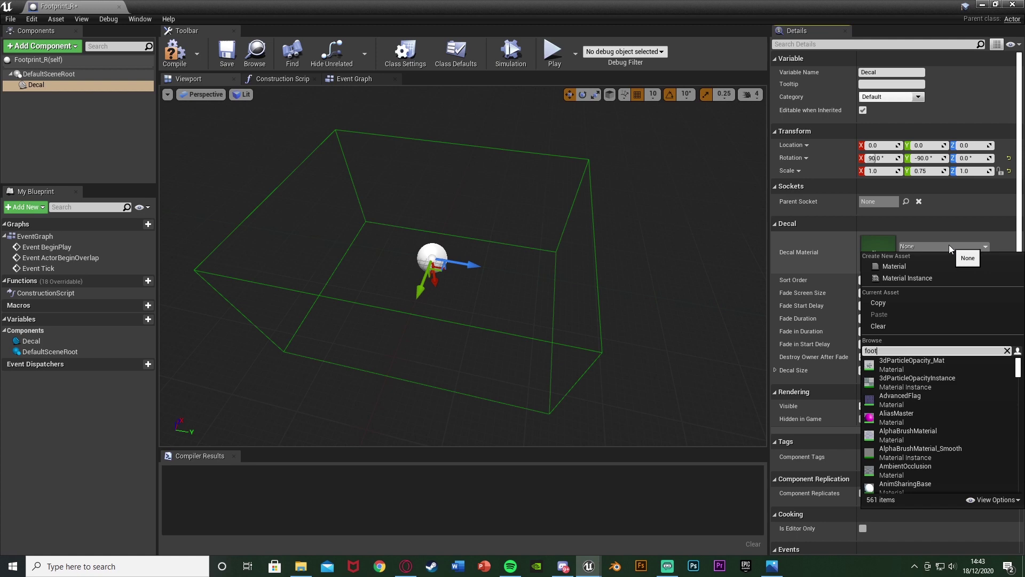
left_click(907, 396)
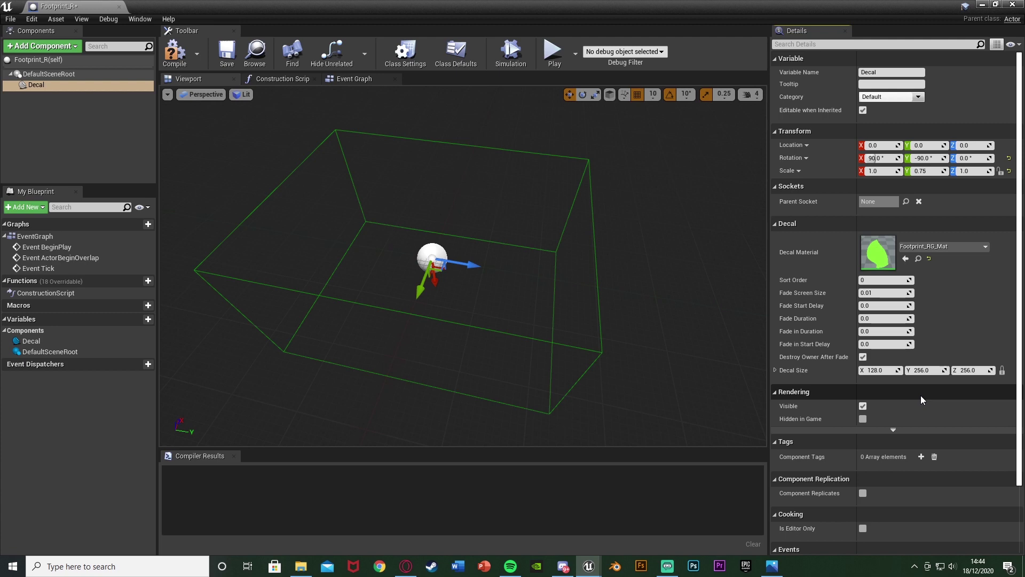
Set the decal's Fade Start Delay and Fade Duration to 5.0 each, compiling and saving the Footprint_R blueprint.
left_click(879, 305)
type("5")
key("Return")
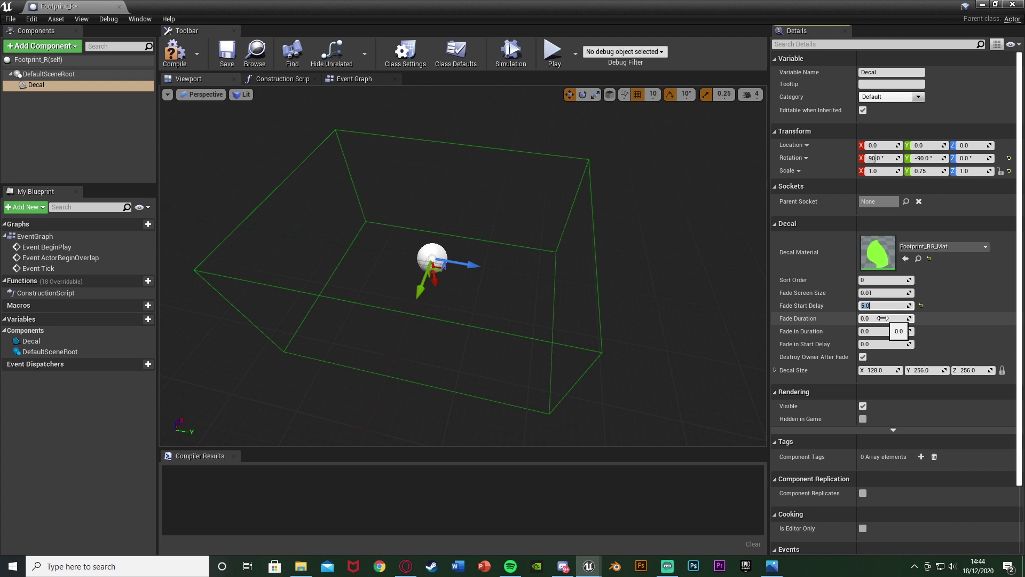
left_click(883, 317)
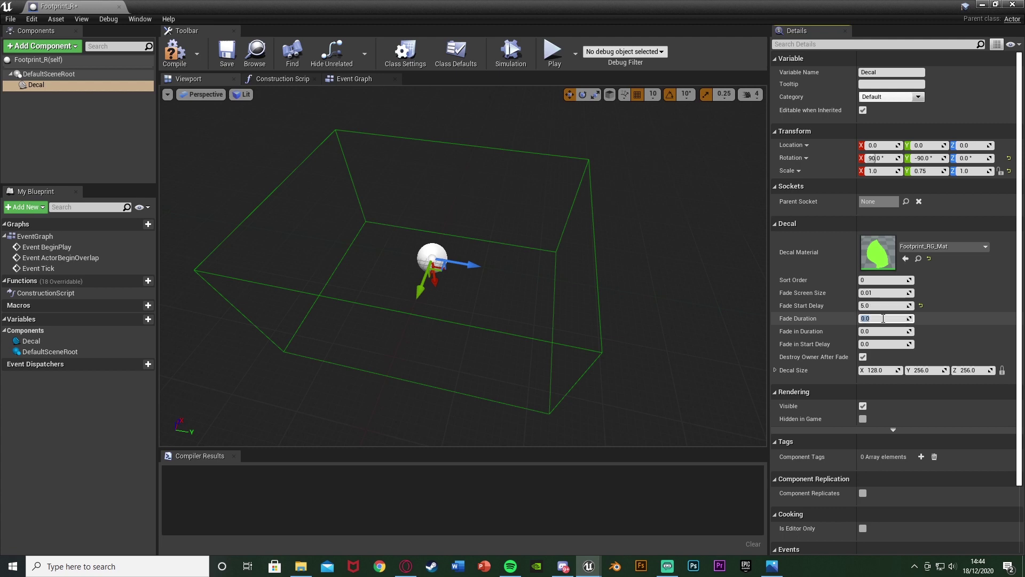
type("5")
key("Return")
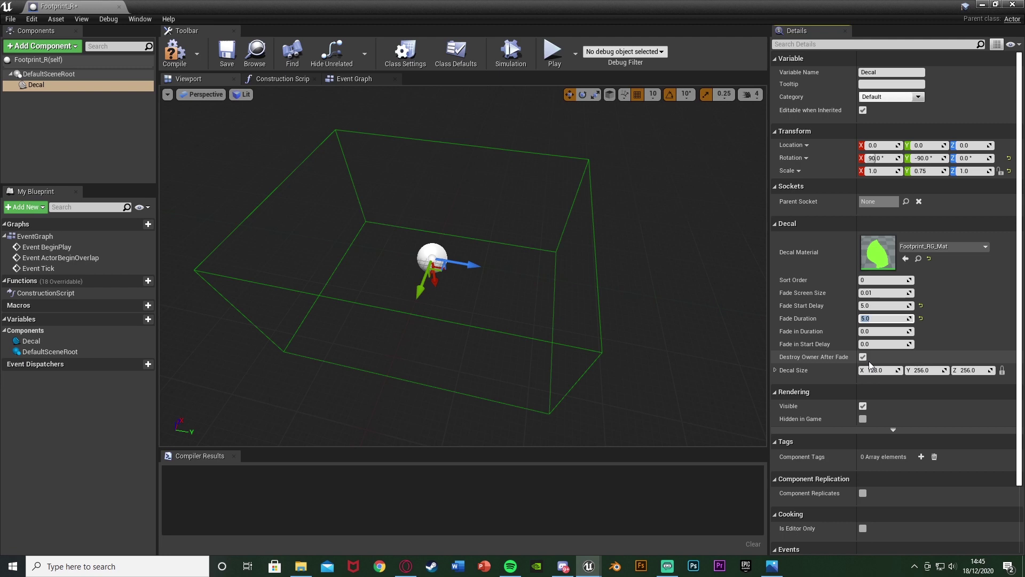
left_click(175, 53)
left_click(228, 54)
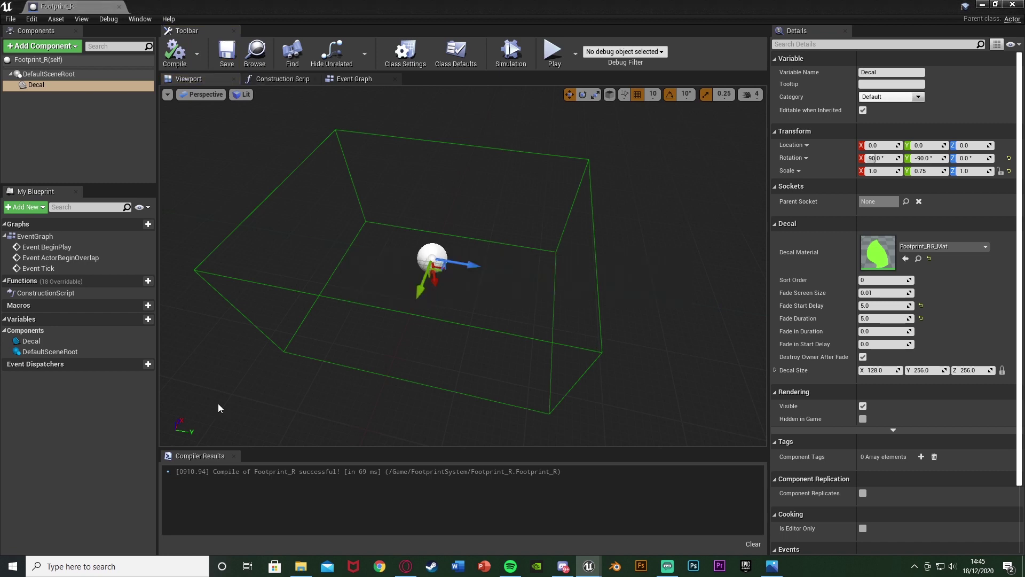
Add a variable named Grass Mat with the Material object reference type and compile the blueprint.
left_click(133, 322)
type("Grass M")
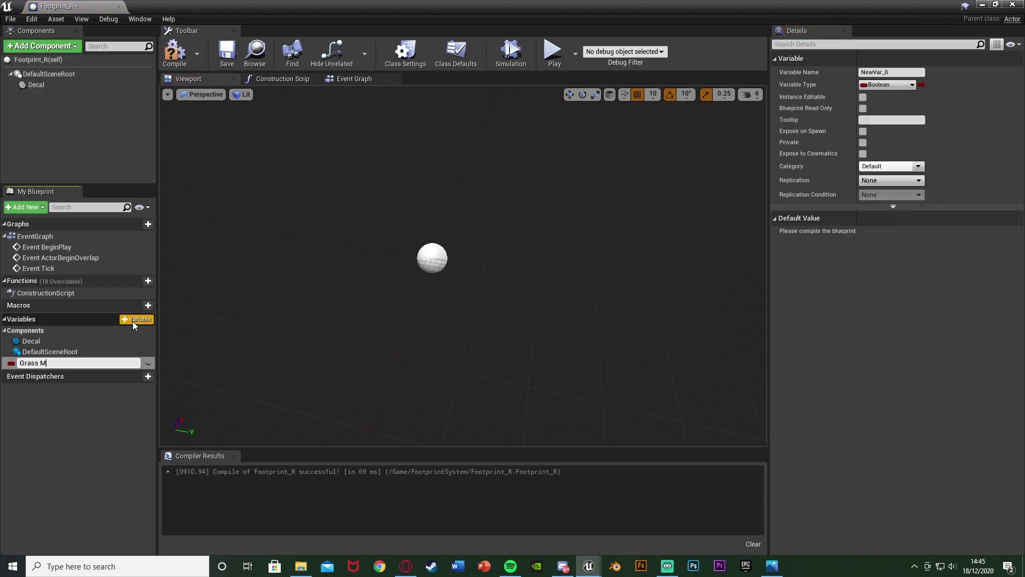
type("at")
key("Return")
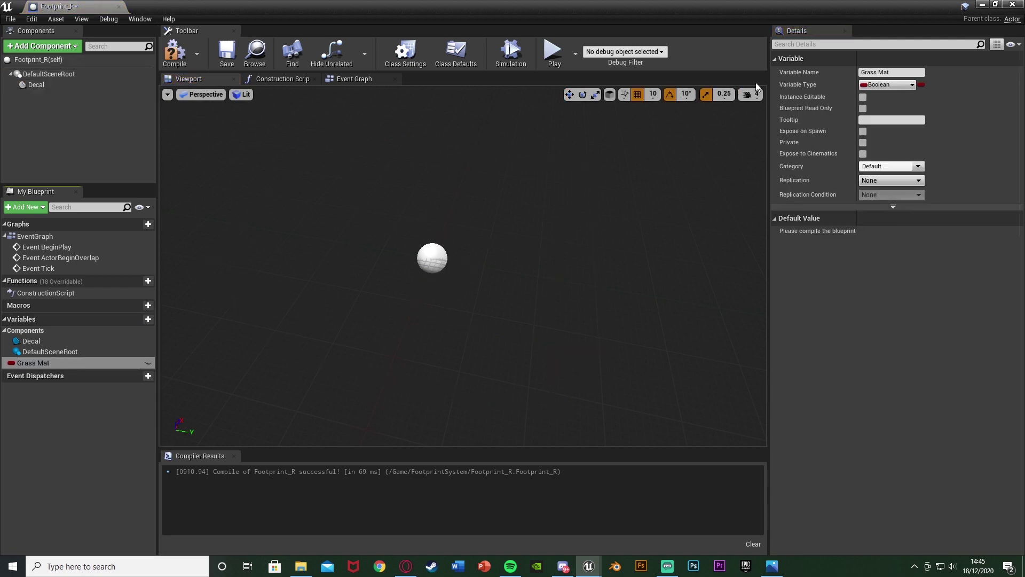
left_click(880, 85)
type("material")
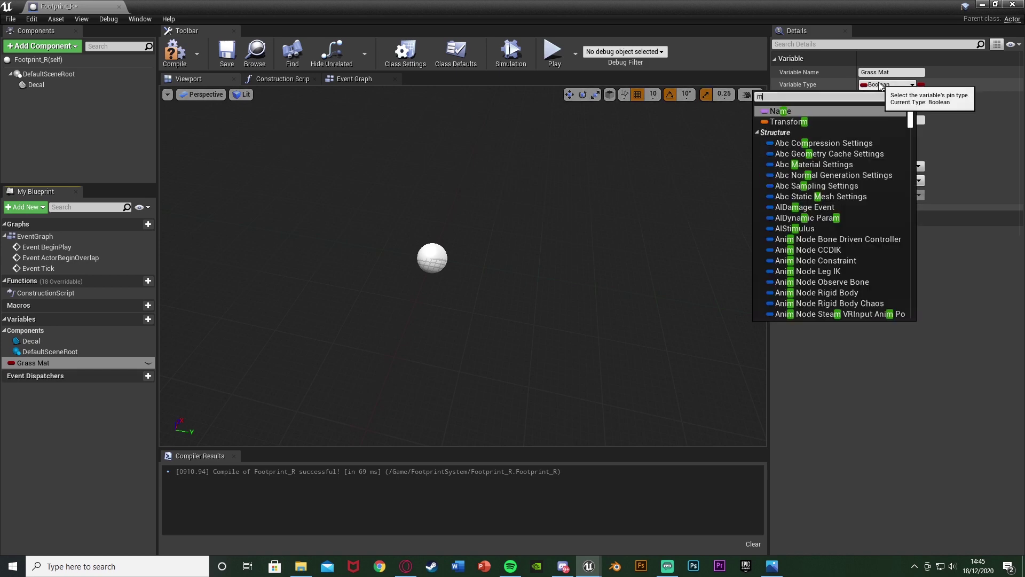
mouse_move(848, 228)
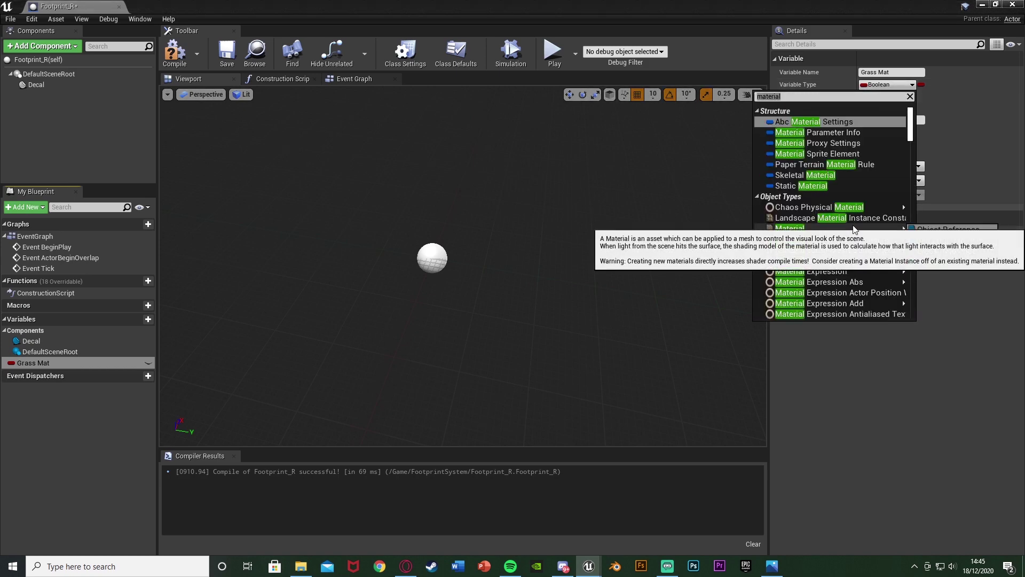
left_click(941, 240)
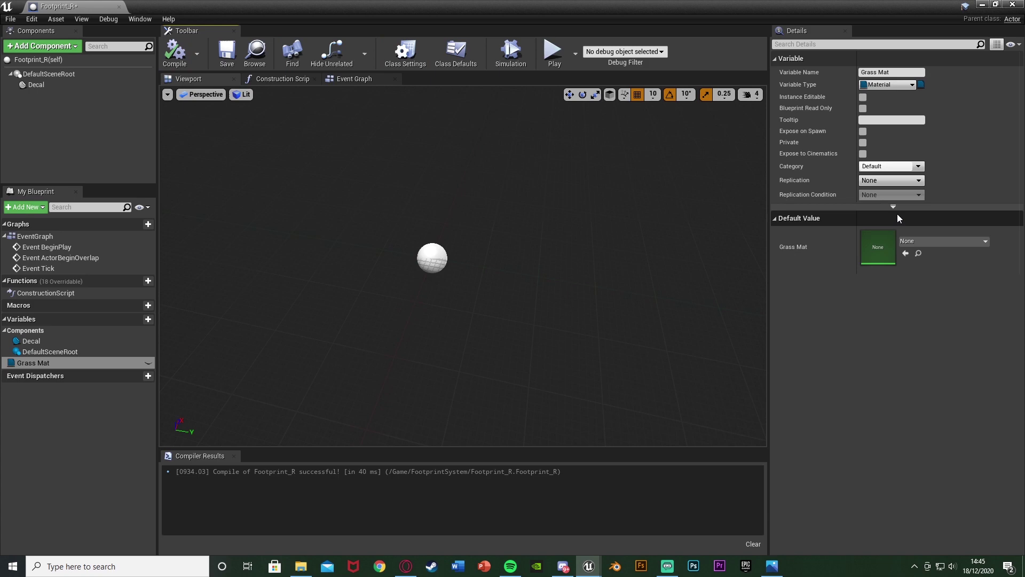
Set the Grass Mat variable's default value to Footprint_RG_Mat and compile.
left_click(927, 242)
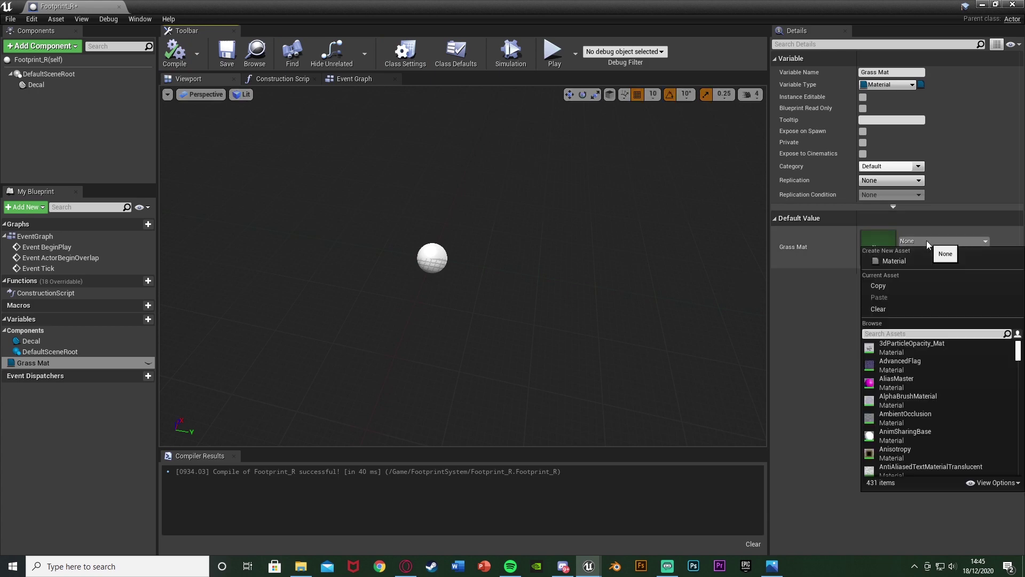
type("footp")
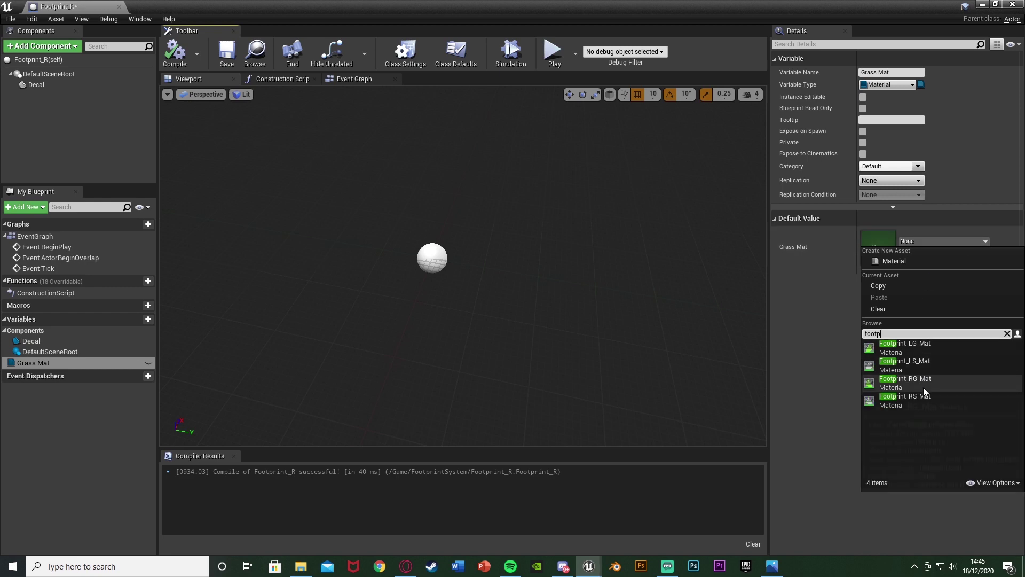
left_click(924, 385)
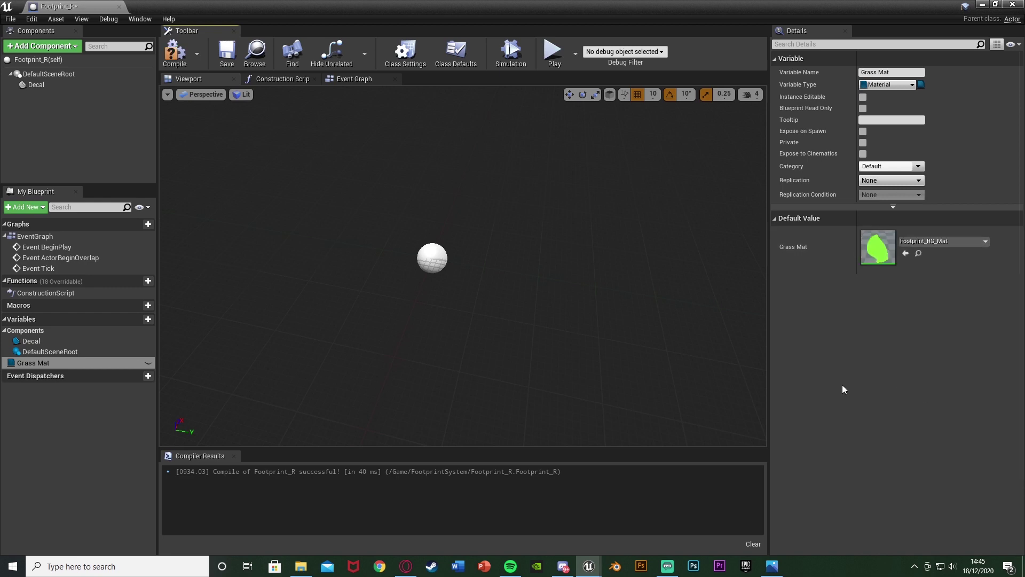
left_click(187, 44)
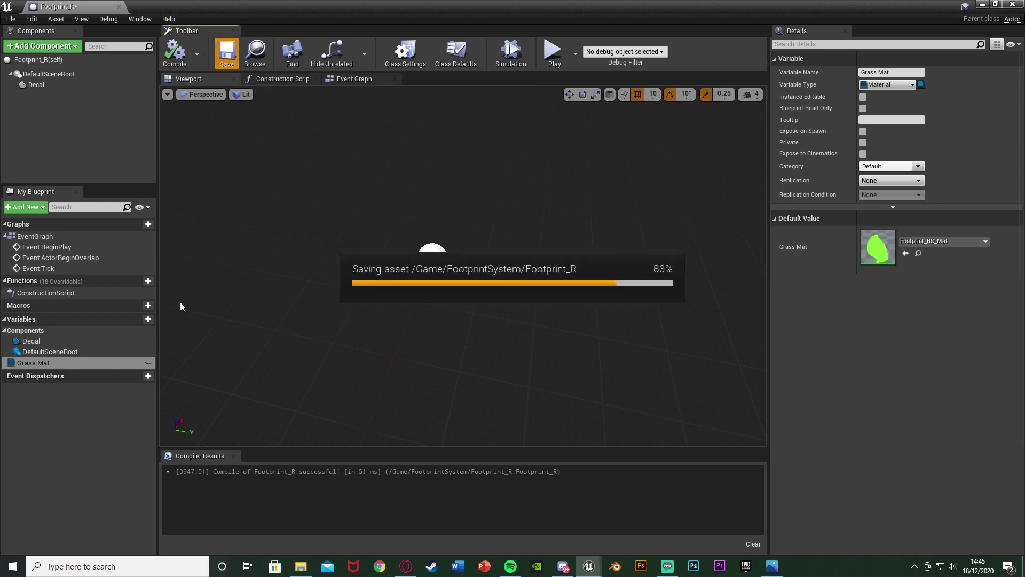
Add a second Material variable named Snow Mat and compile the blueprint.
left_click(140, 322)
type("Snow Mat")
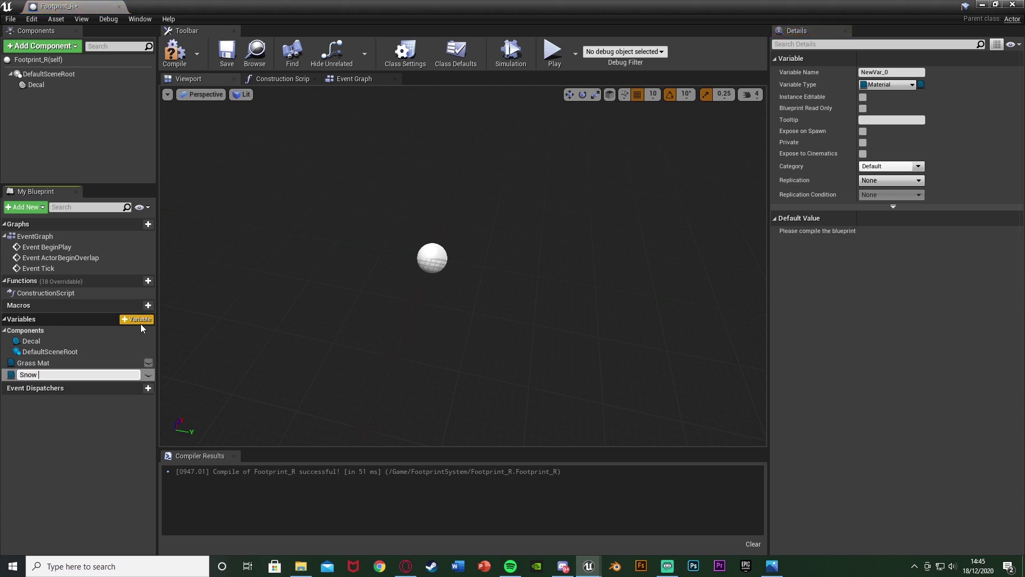
key("Return")
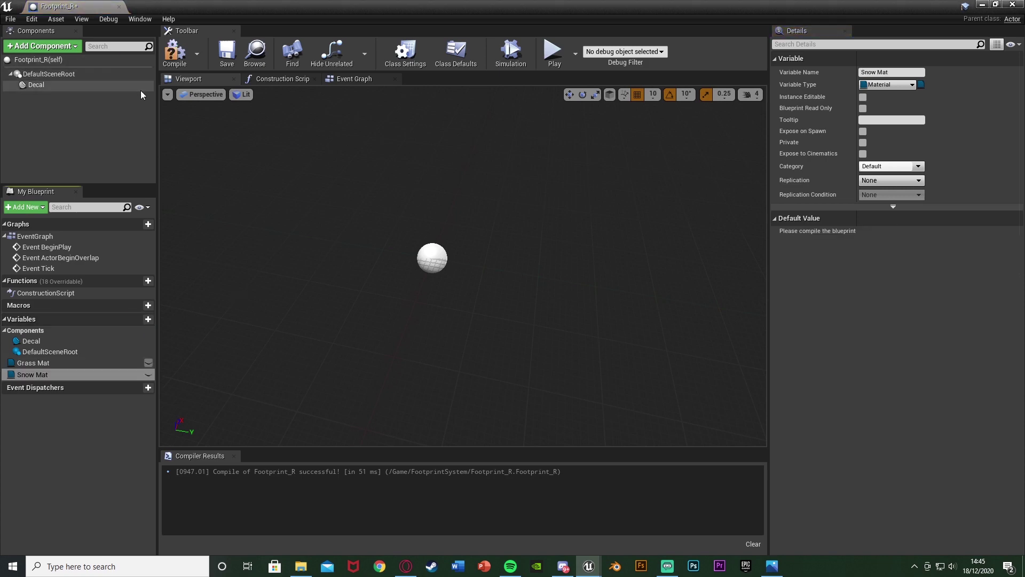
left_click(172, 63)
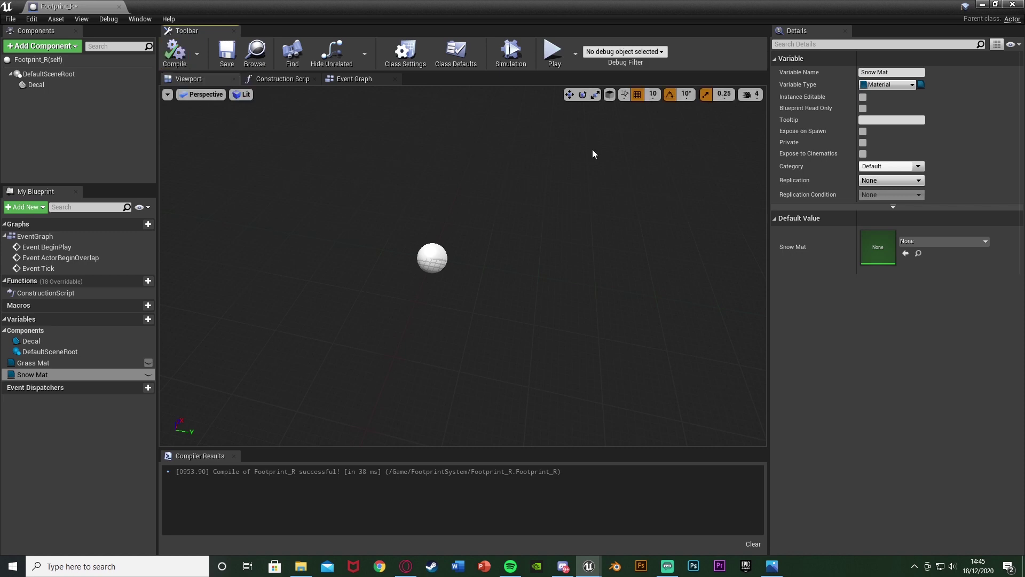
Set the Snow Mat variable's default value to Footprint_RS_Mat, then compile and save Footprint_R.
left_click(981, 242)
type("foot")
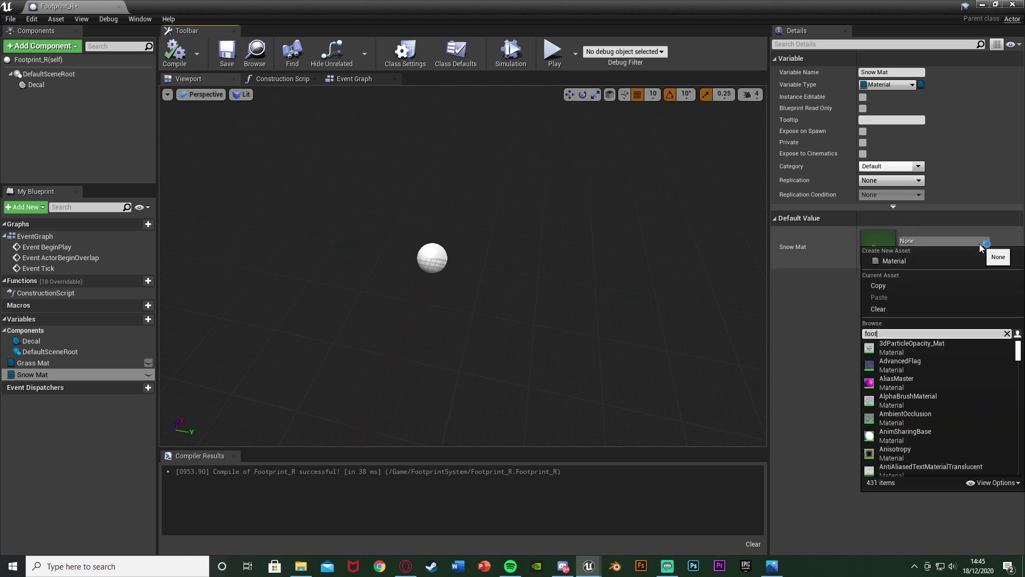
left_click(925, 397)
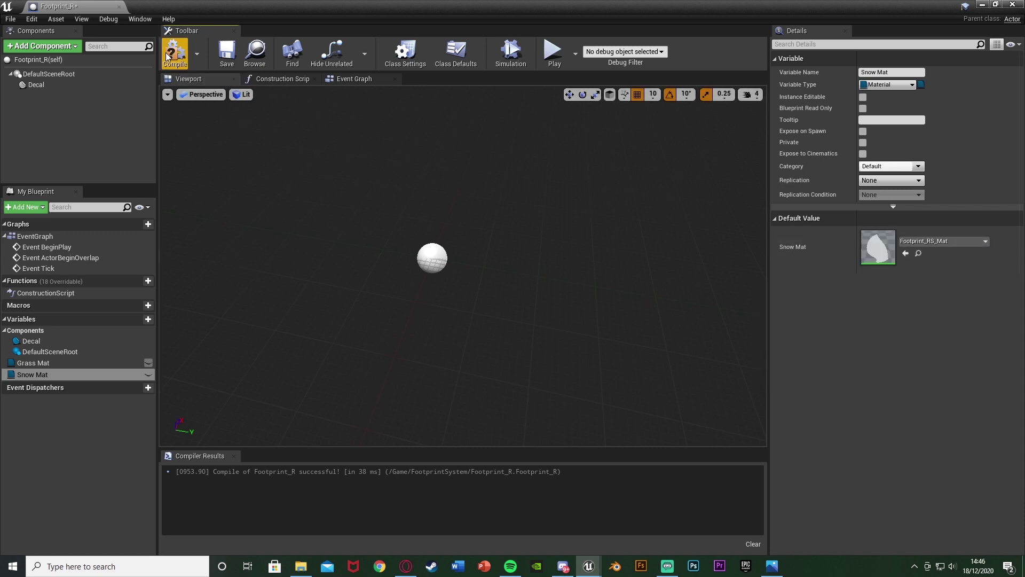
left_click(227, 55)
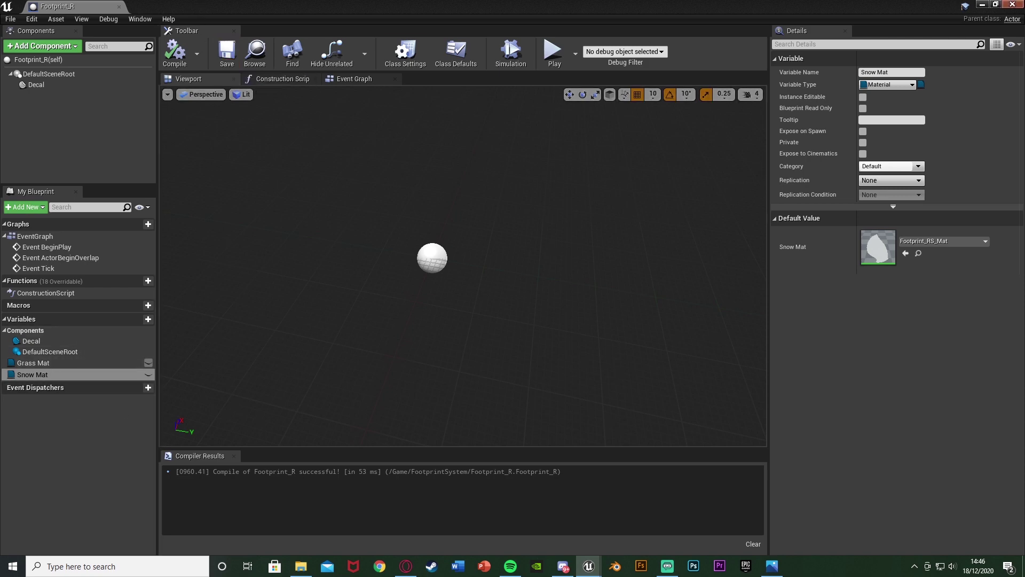
Close the blueprint editor and duplicate Footprint_R in the FootprintSystem folder, naming the copy Footprint_L.
left_click(1011, 4)
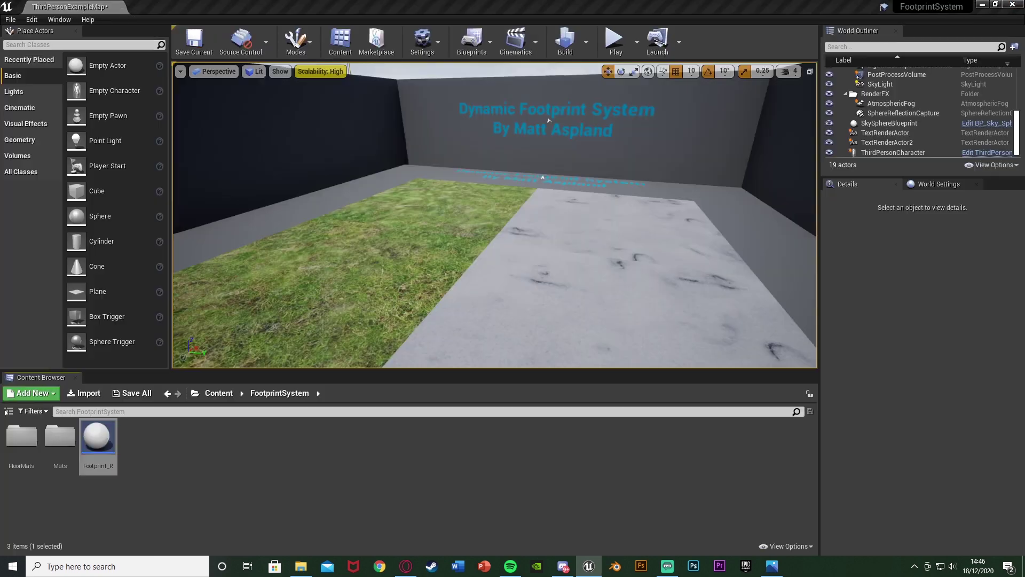
right_click(103, 437)
left_click(167, 223)
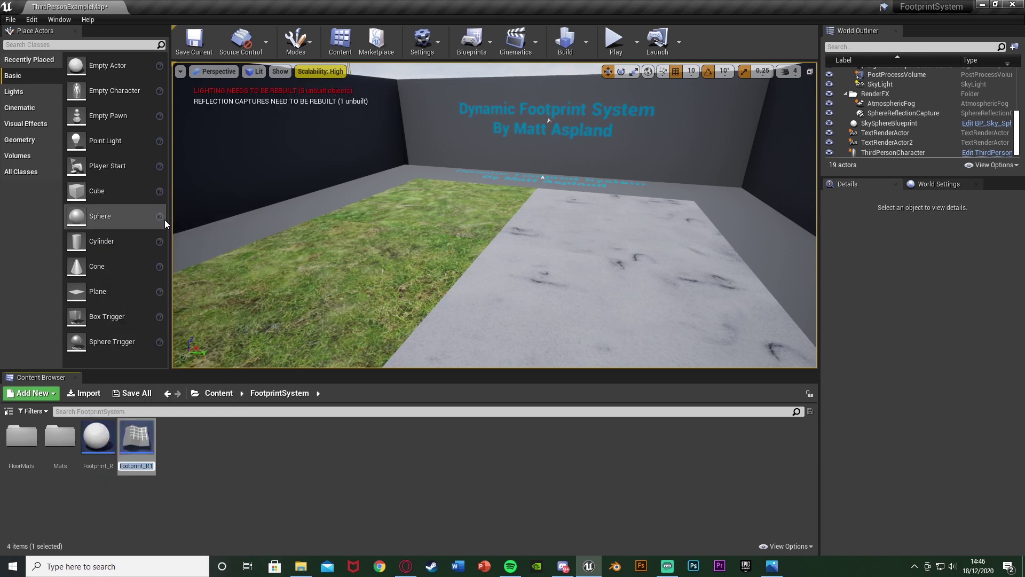
key("End")
key("BackSpace")
key("BackSpace")
type("L")
key("Return")
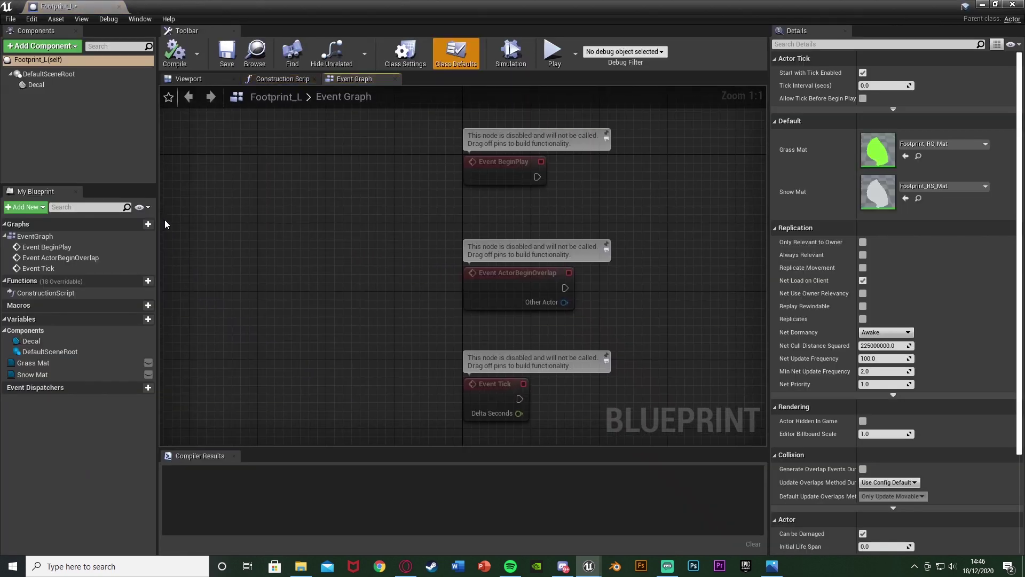
Open the Footprint_L blueprint and set its Grass Mat variable's default value to Footprint_LG_Mat.
left_click(64, 362)
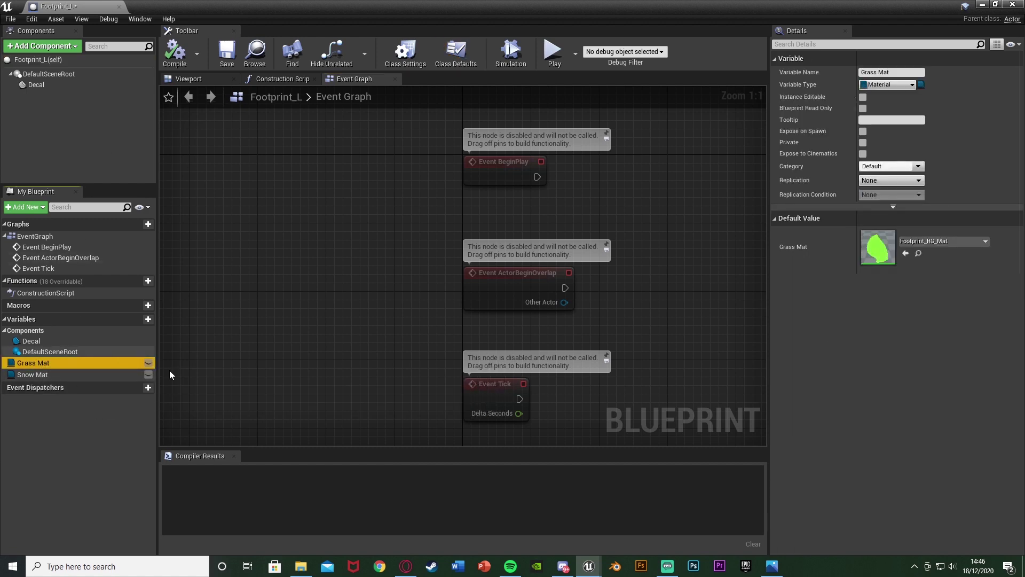
left_click(953, 242)
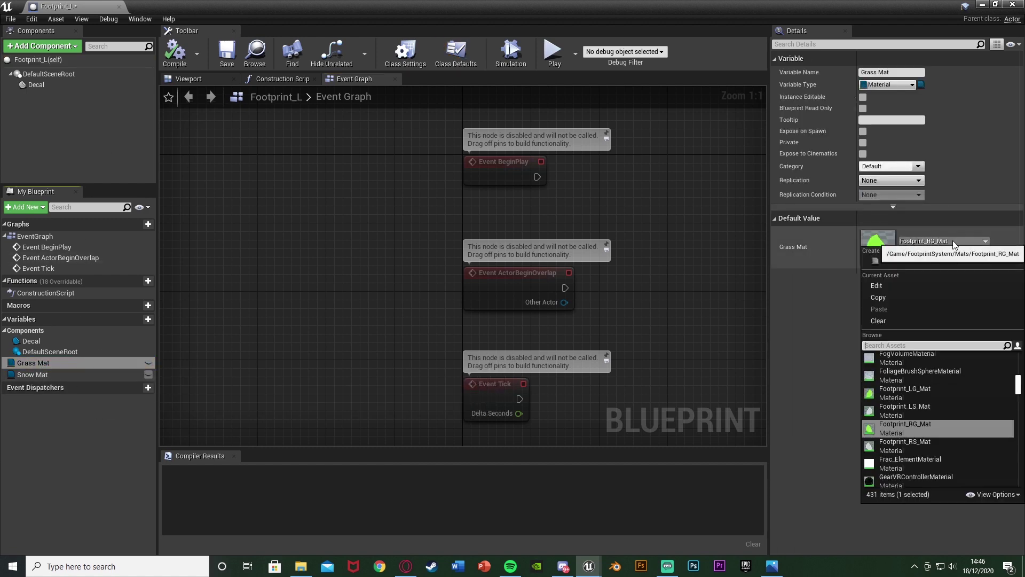
type("foot")
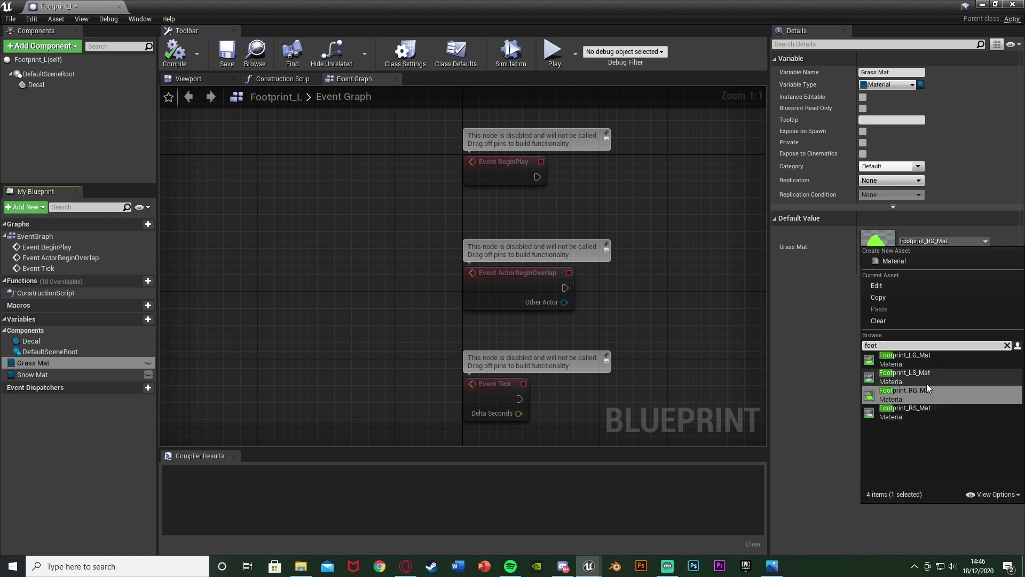
left_click(922, 356)
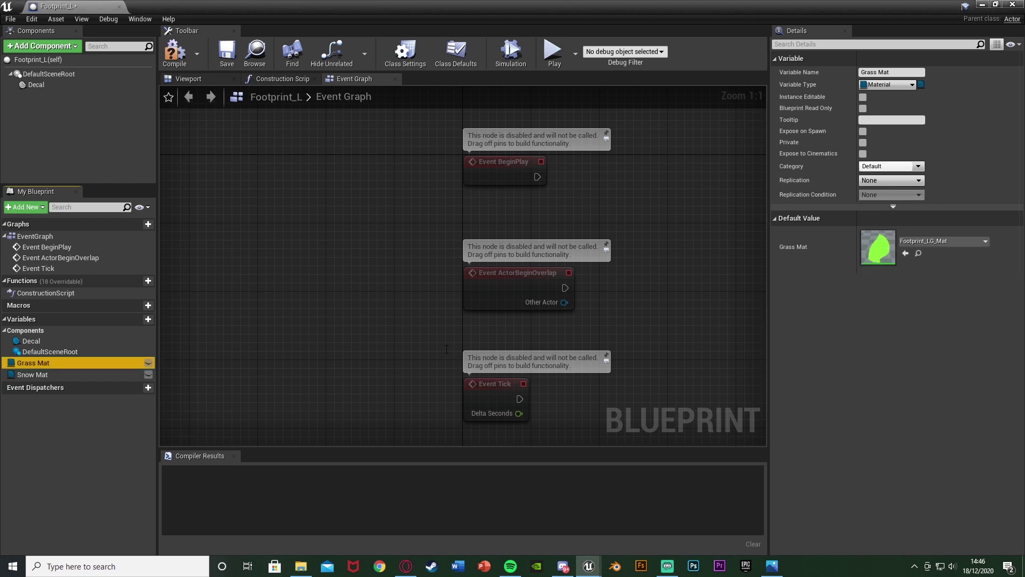
Set the Snow Mat variable's default value to Footprint_LS_Mat and compile Footprint_L.
left_click(32, 375)
left_click(919, 241)
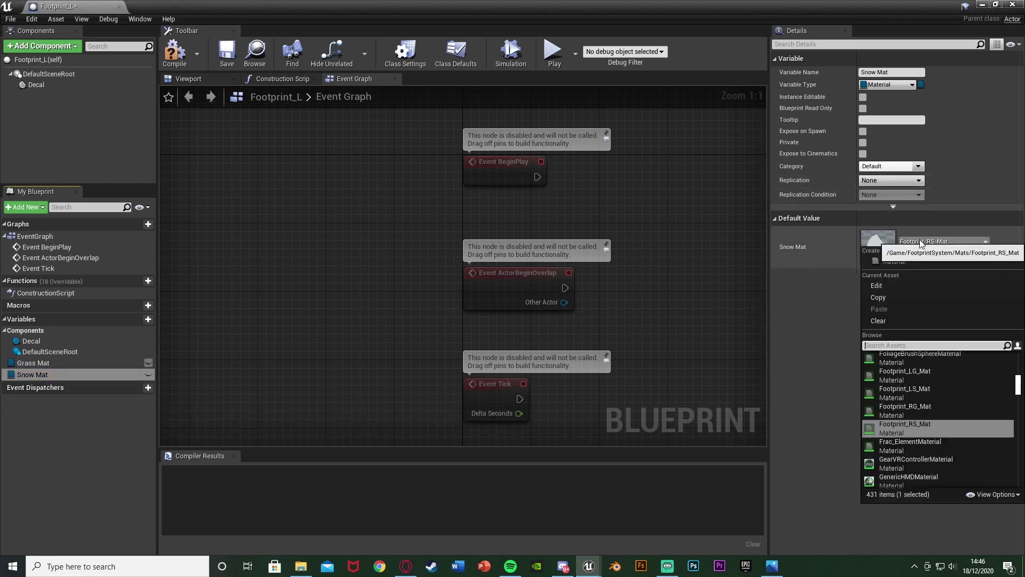
type("foot")
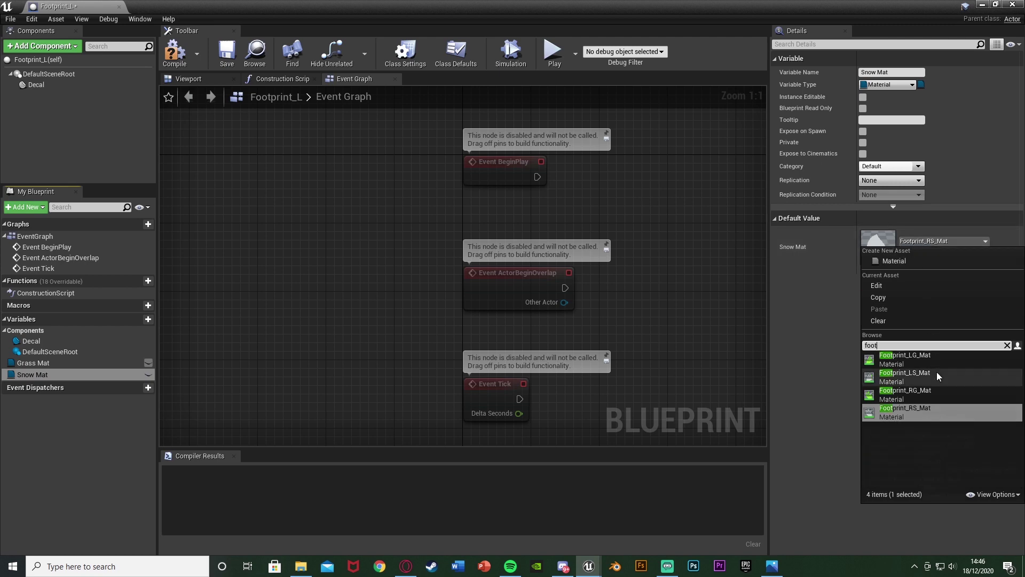
left_click(937, 375)
left_click(175, 52)
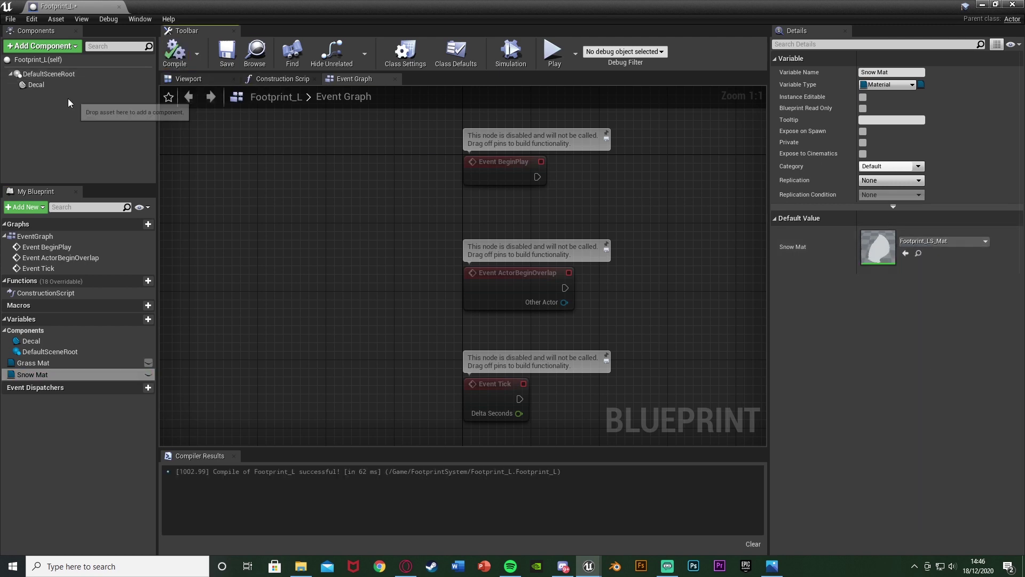
Set the Decal component's material to Footprint_LG_Mat, then compile, save and close the Footprint_L blueprint.
left_click(36, 84)
left_click(963, 246)
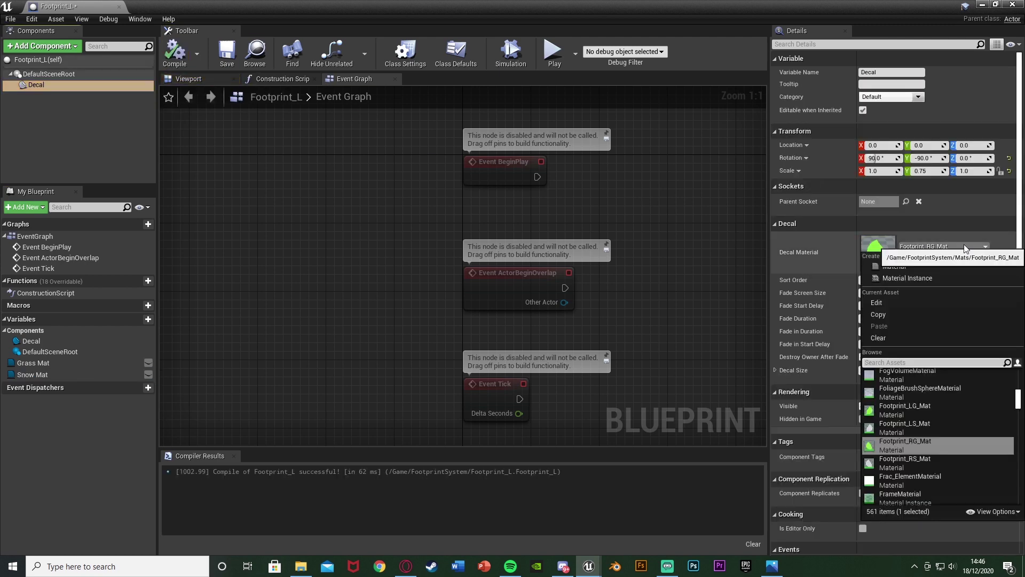
type("fo")
left_click(919, 409)
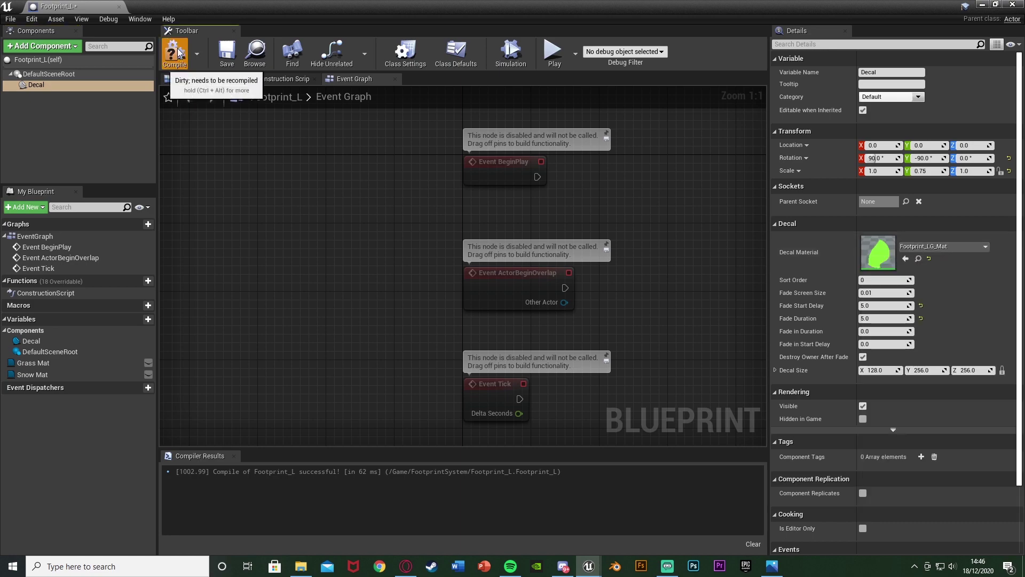
left_click(175, 52)
left_click(226, 52)
left_click(1012, 4)
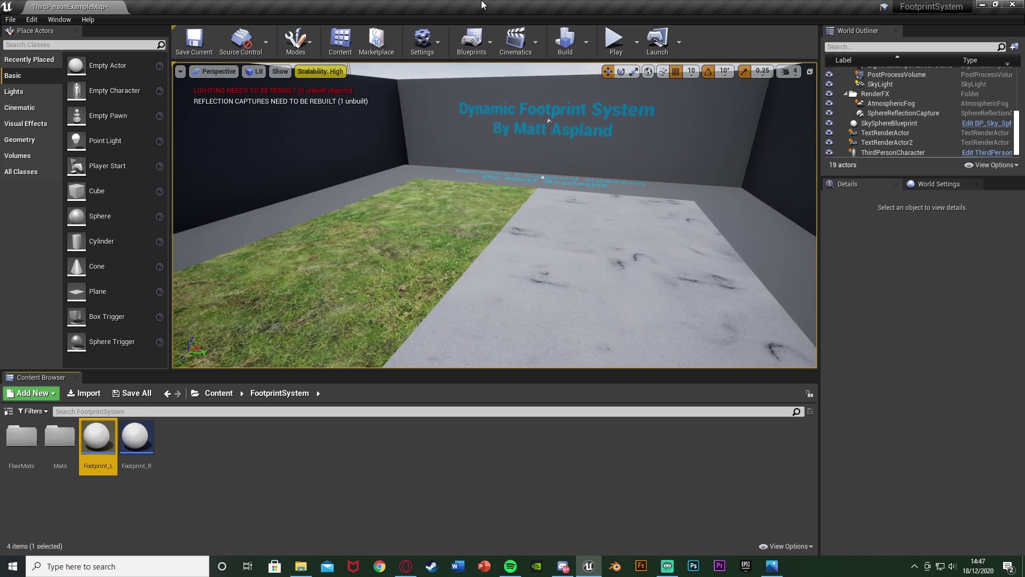
Open the ThirdPersonCharacter blueprint from the ThirdPersonBP folder and show its character in the viewport.
left_click(233, 399)
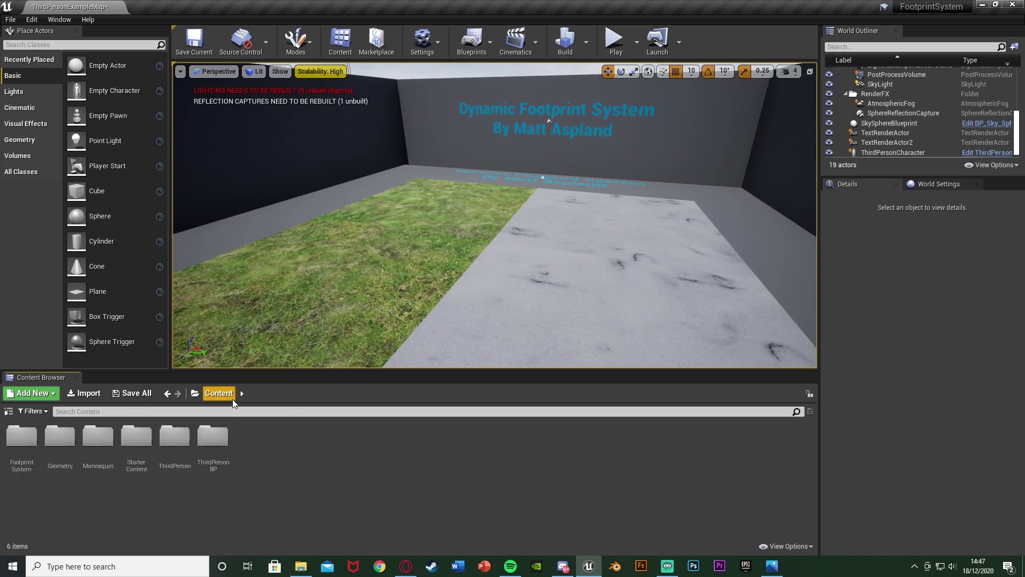
double_click(213, 436)
double_click(21, 436)
double_click(32, 446)
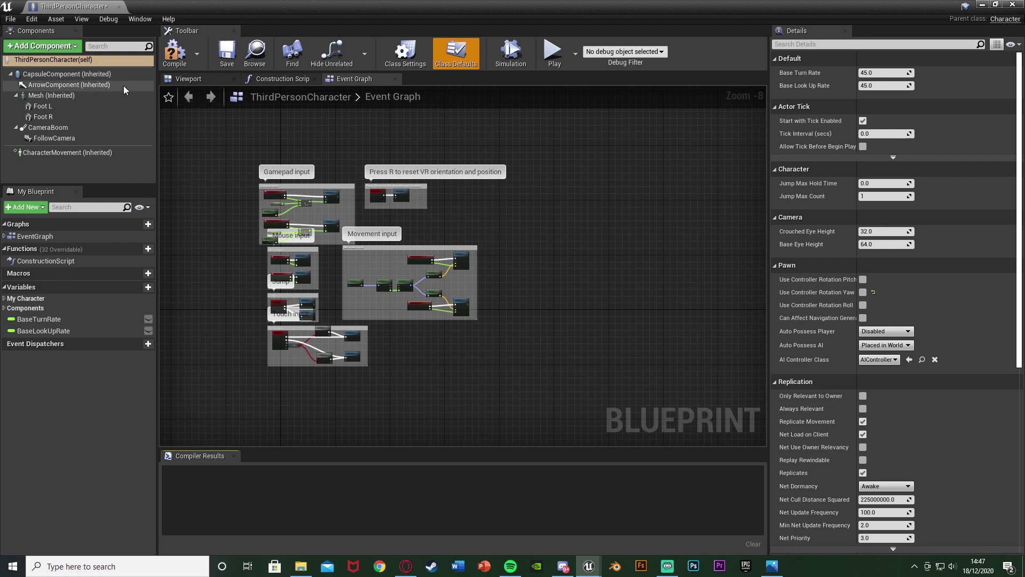
left_click(193, 82)
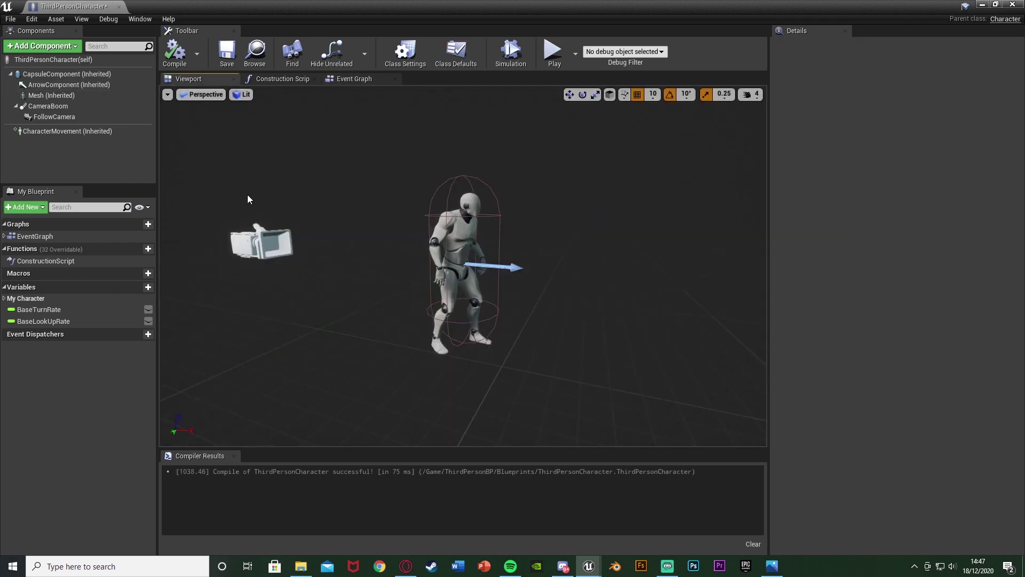
Add a Plane component named Foot L to the ThirdPersonCharacter blueprint.
left_click(63, 47)
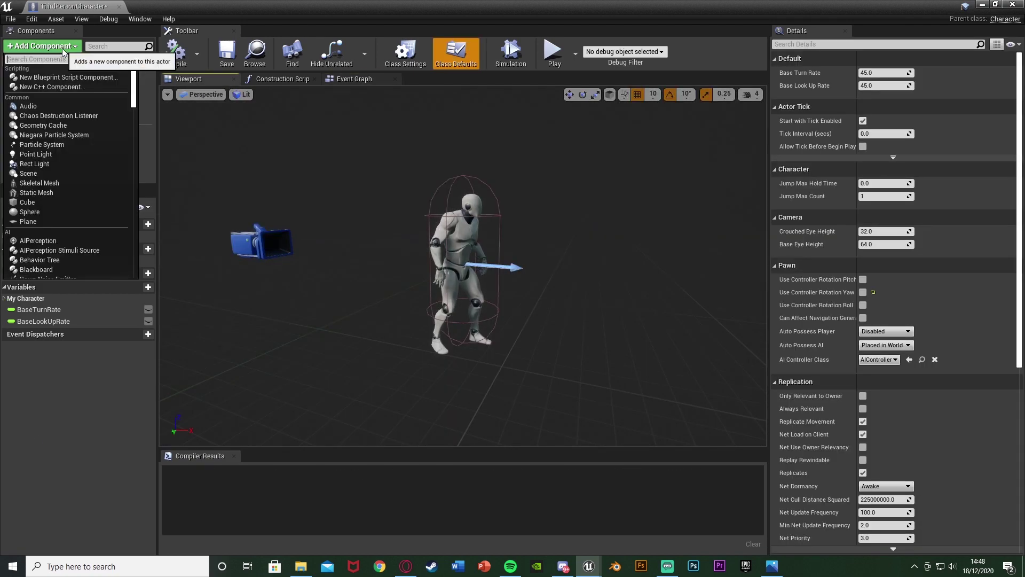
type("plane")
key("Return")
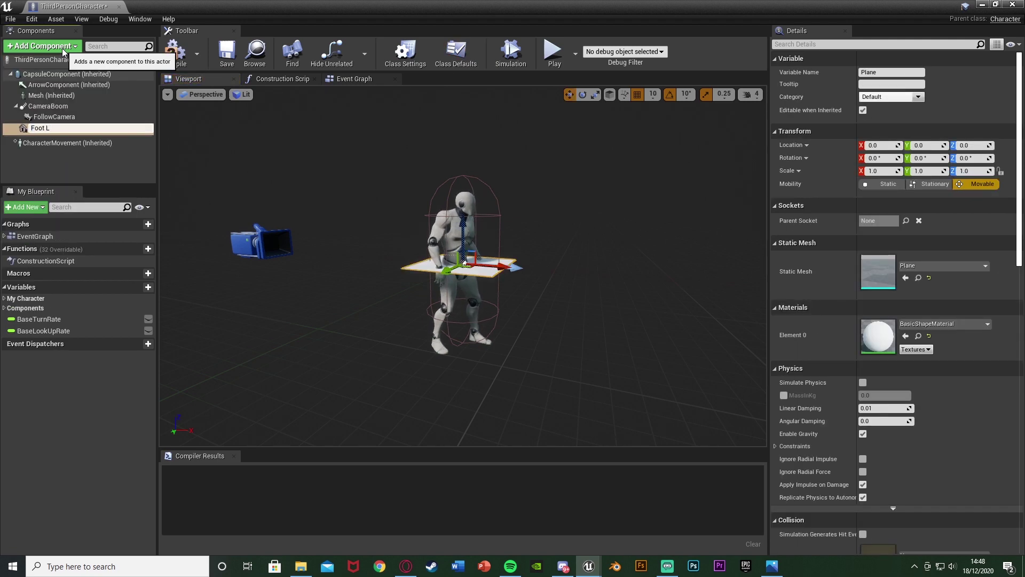
key("Return")
Make Foot L a child of Mesh, set its parent socket to foot_l, and compile.
left_click_drag(38, 127, 54, 96)
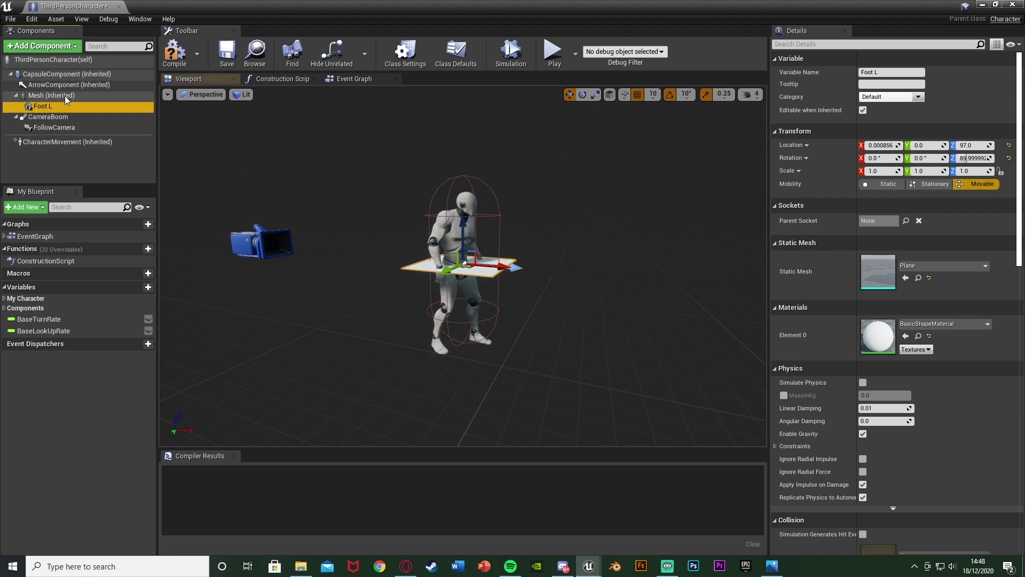
left_click(907, 221)
type("foot")
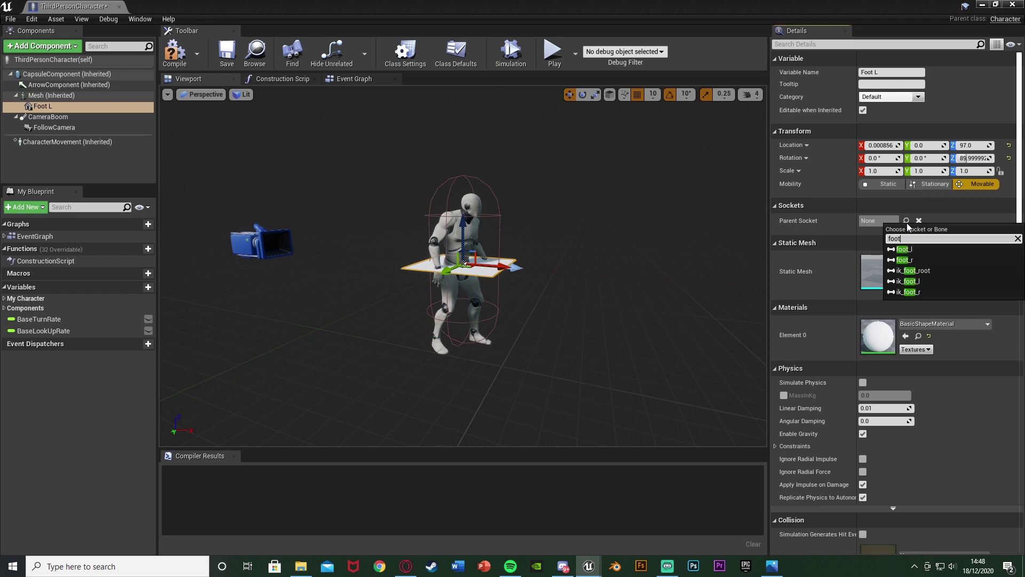
left_click(915, 247)
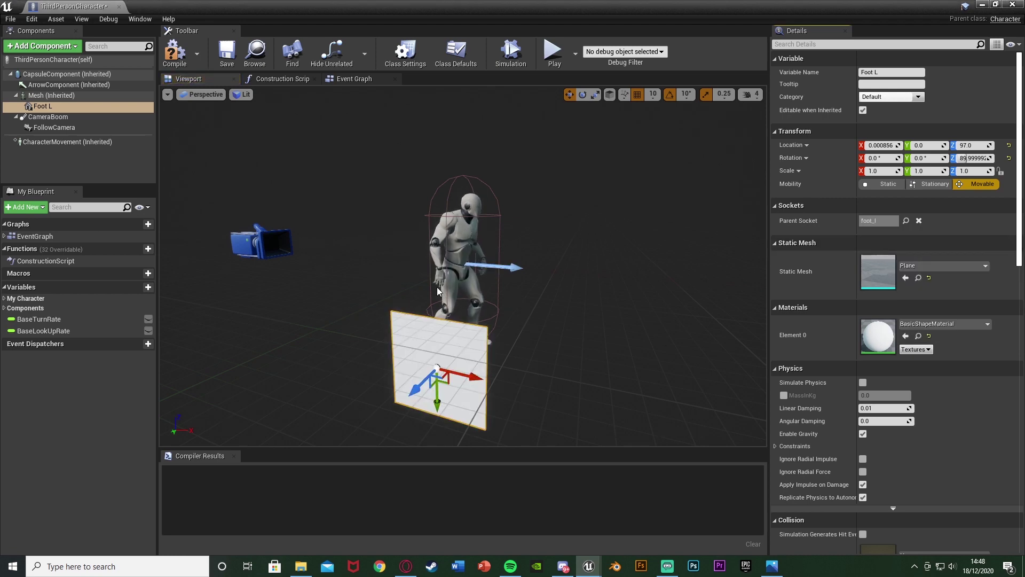
left_click(175, 54)
Rotate the Foot L plane to about -90° around X so it lies parallel to the floor.
right_click_drag(340, 282, 277, 321)
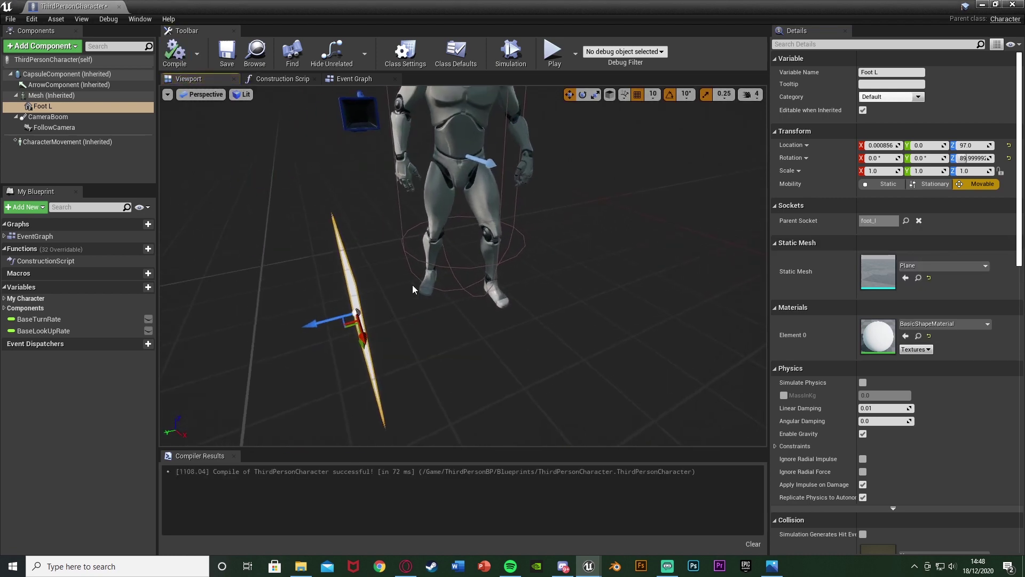
key("e")
left_click_drag(340, 283, 384, 256)
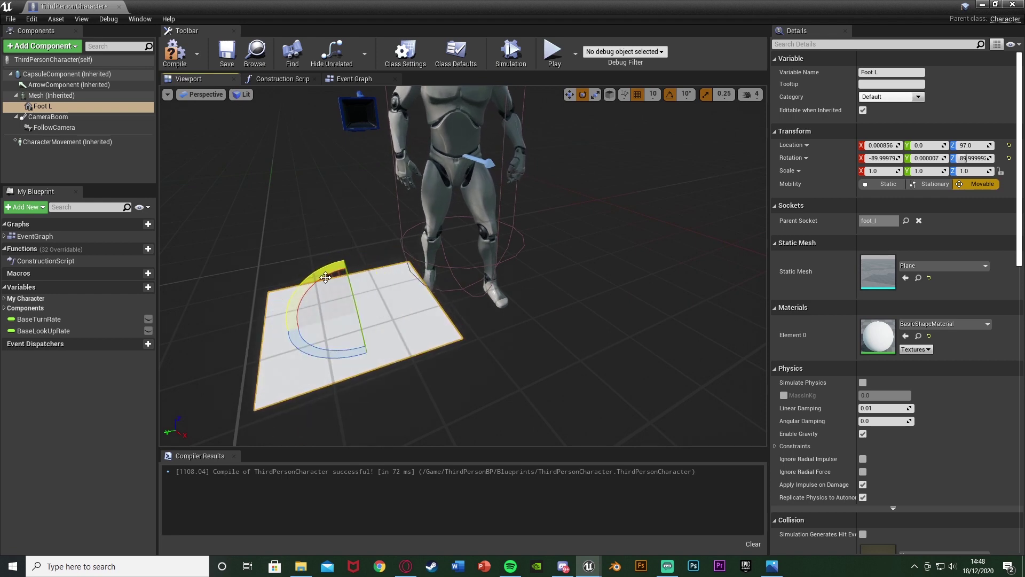
Turn off snapping and move the Foot L plane from beside the character to beneath its left foot.
key("w")
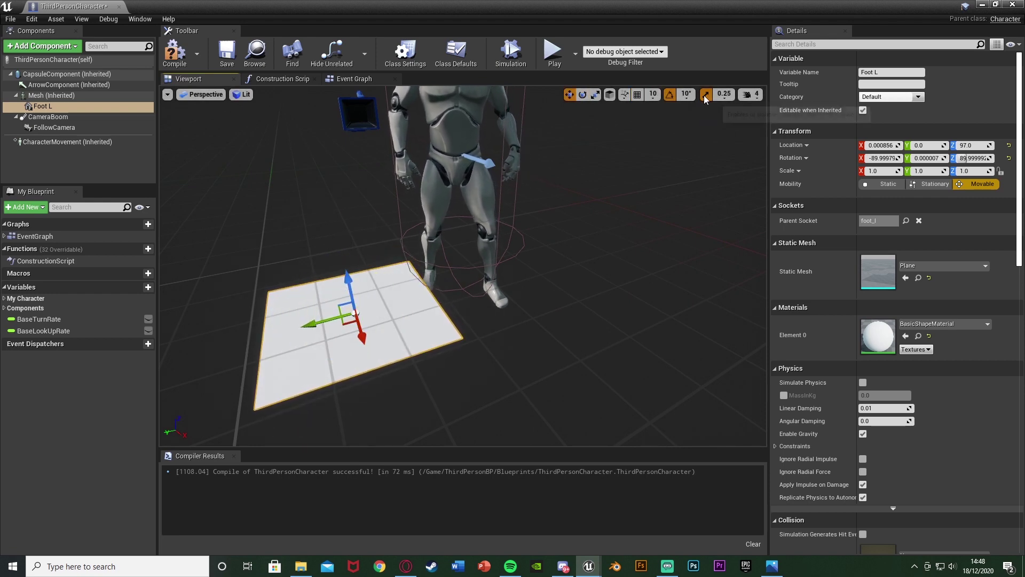
left_click(670, 94)
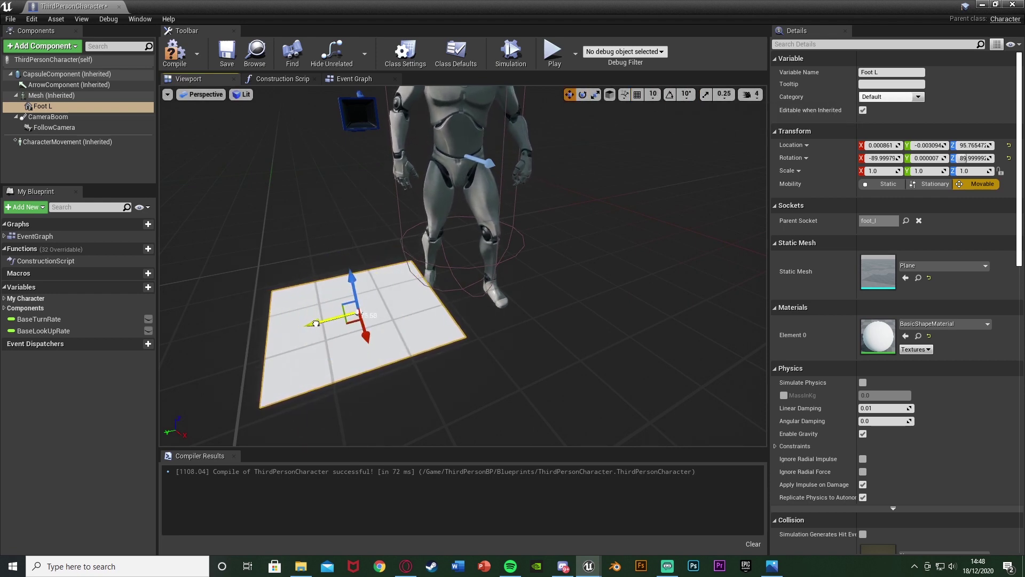
left_click_drag(321, 327, 469, 297)
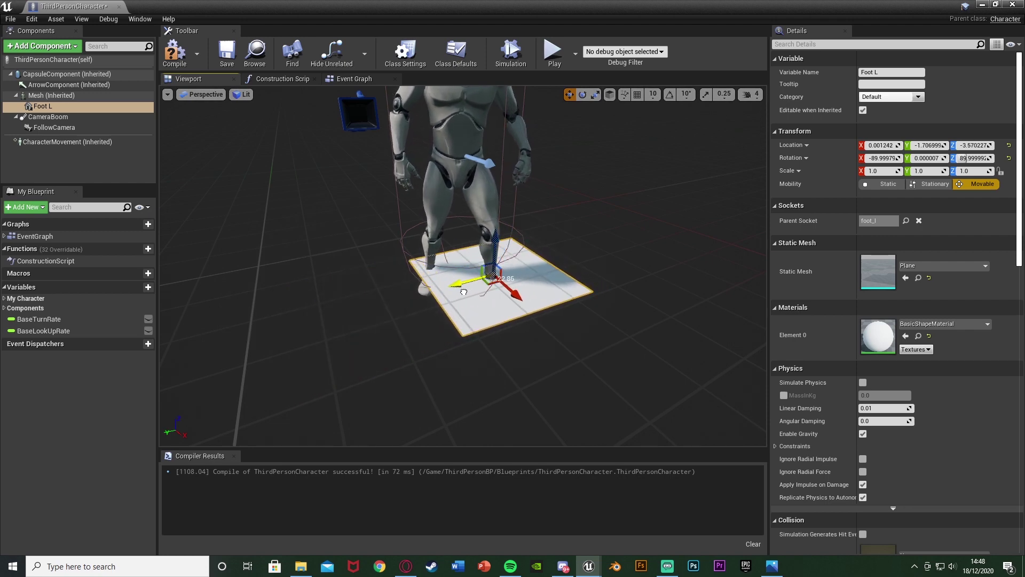
right_click_drag(470, 297, 365, 99)
key("w")
key("s")
left_click_drag(377, 104, 378, 140)
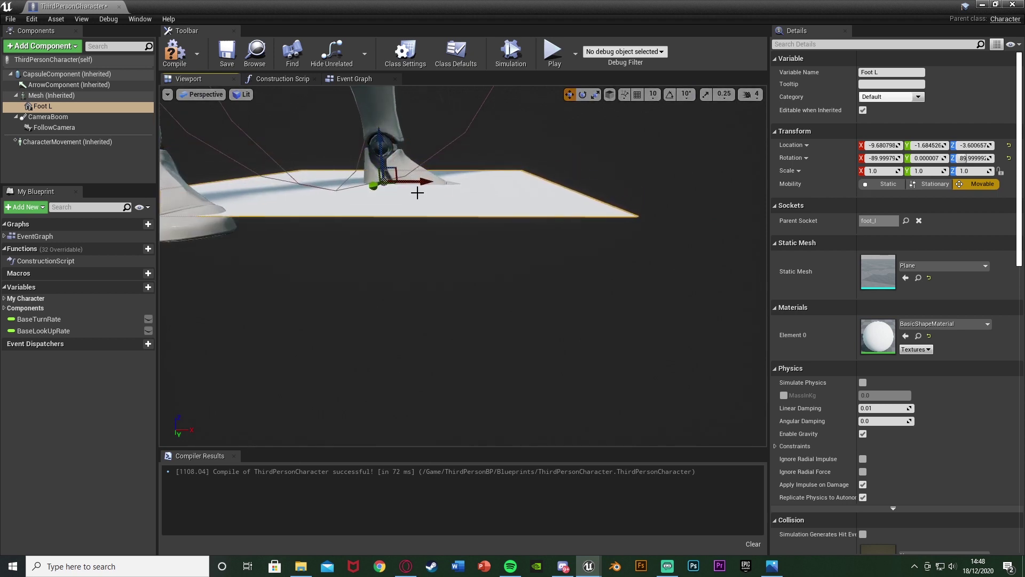
left_click_drag(419, 181, 458, 181)
Scale the Foot L plane down to about 0.38 in X and 0.19 in Y to match the foot.
right_click_drag(458, 181, 450, 235)
key("s")
key("w")
key("r")
left_click_drag(446, 278, 473, 272)
key("d")
right_click_drag(474, 272, 377, 272)
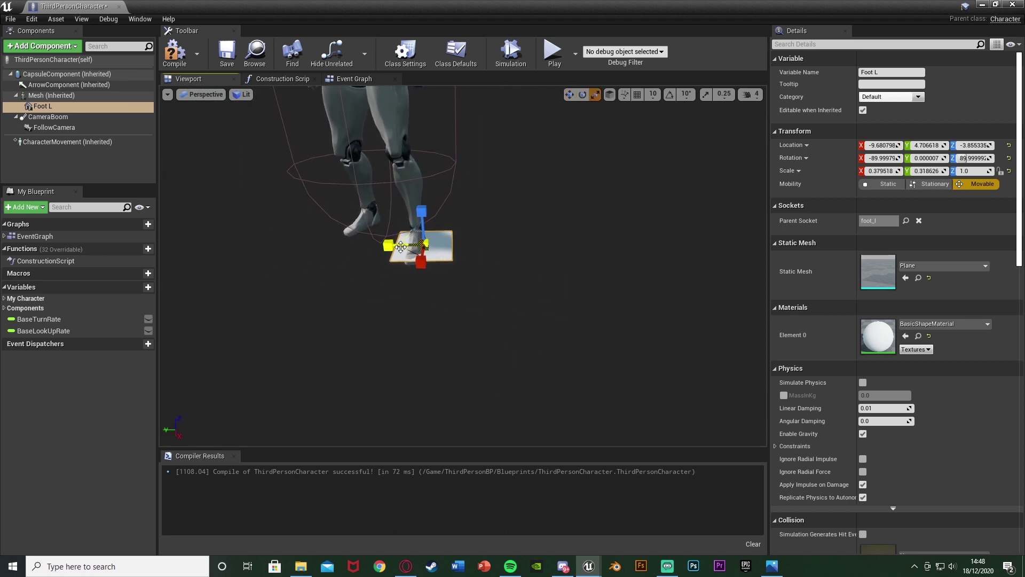
left_click_drag(398, 246, 388, 247)
Fine-tune the Foot L plane against the left foot's sole, at about X -11.35, Y 4.3, Z 0.11.
key("a")
right_click_drag(387, 247, 539, 224)
key("w")
key("q")
mouse_move(395, 139)
right_mouse_down()
mouse_move(414, 138)
mouse_move(384, 138)
mouse_move(394, 138)
right_mouse_up()
left_click_drag(418, 112, 421, 119)
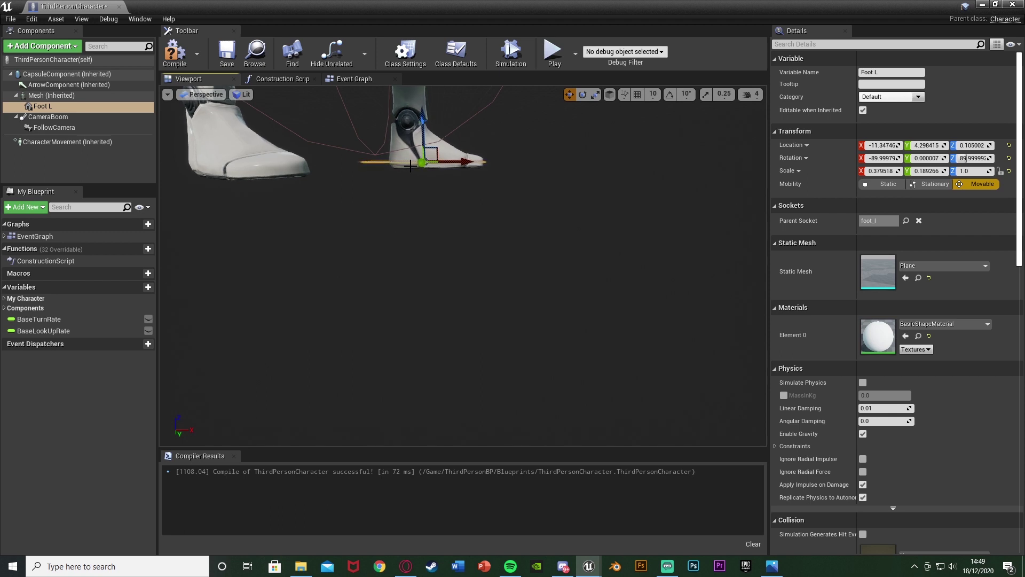
right_click_drag(510, 200, 528, 247)
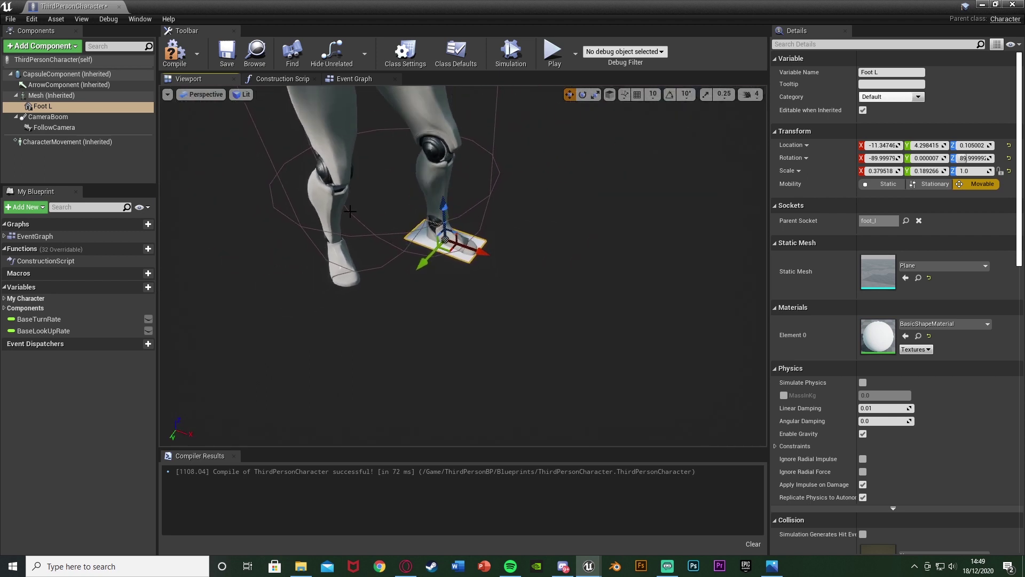
Duplicate the Foot L component and rename the copy Foot R.
left_click(47, 108)
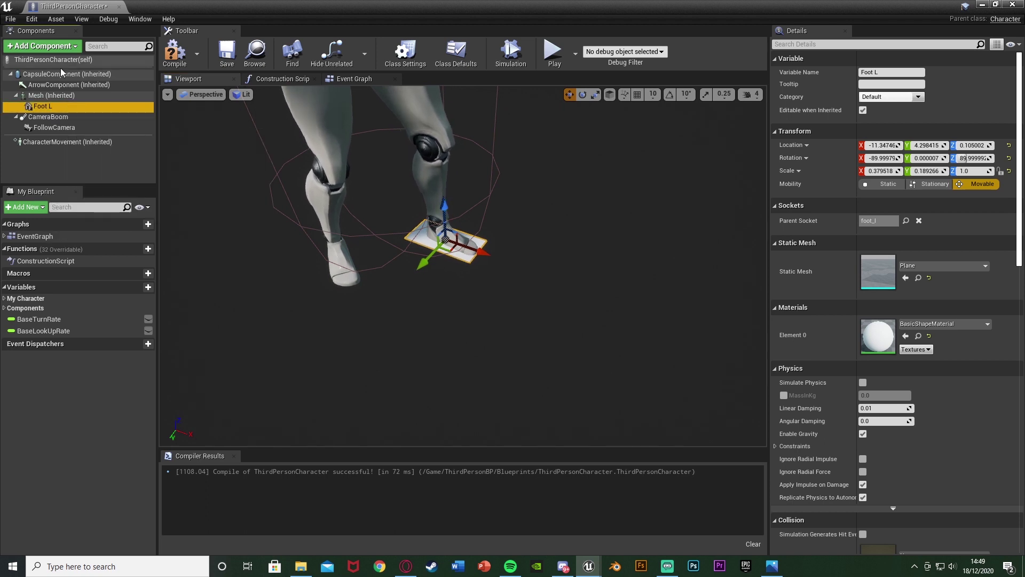
key("ctrl+w")
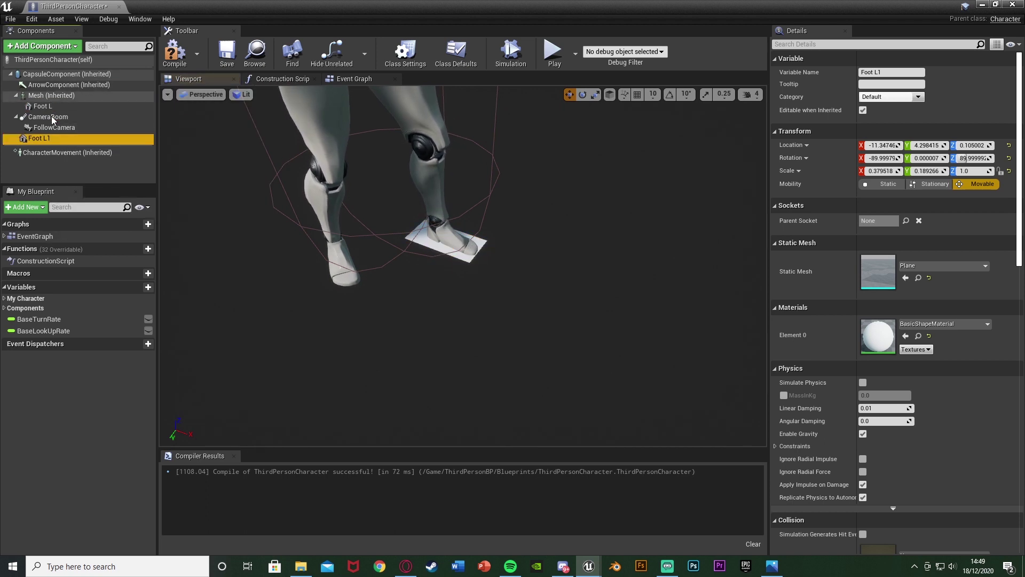
key("F2")
type("Foot R")
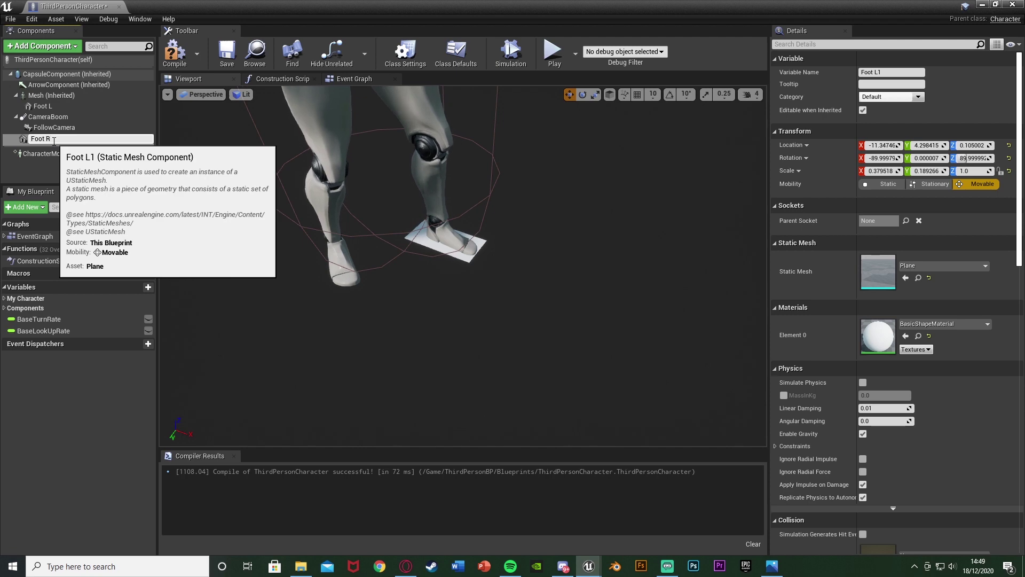
key("Return")
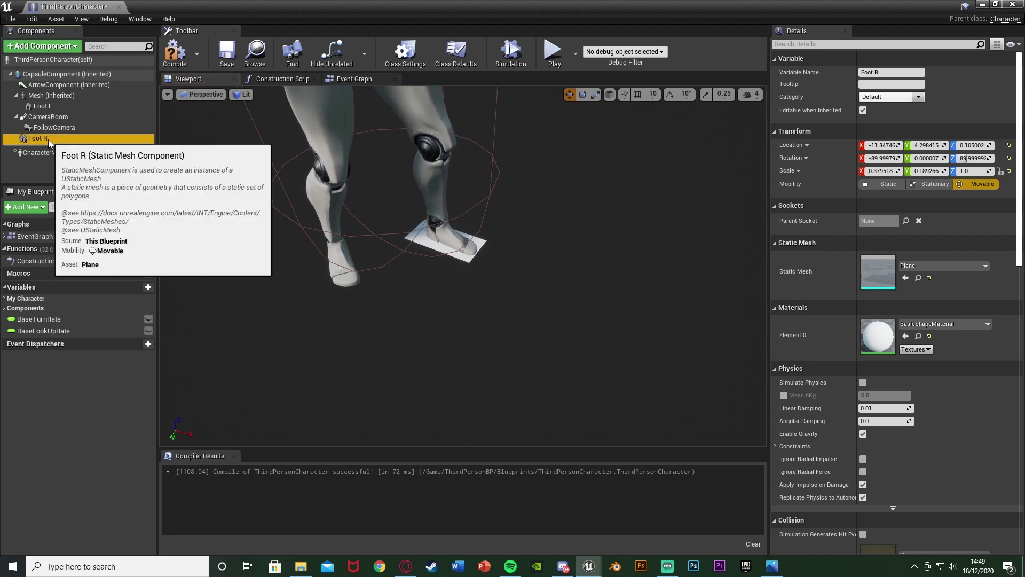
Make Foot R a child of Mesh and set its parent socket to foot_r.
left_click_drag(48, 141, 50, 97)
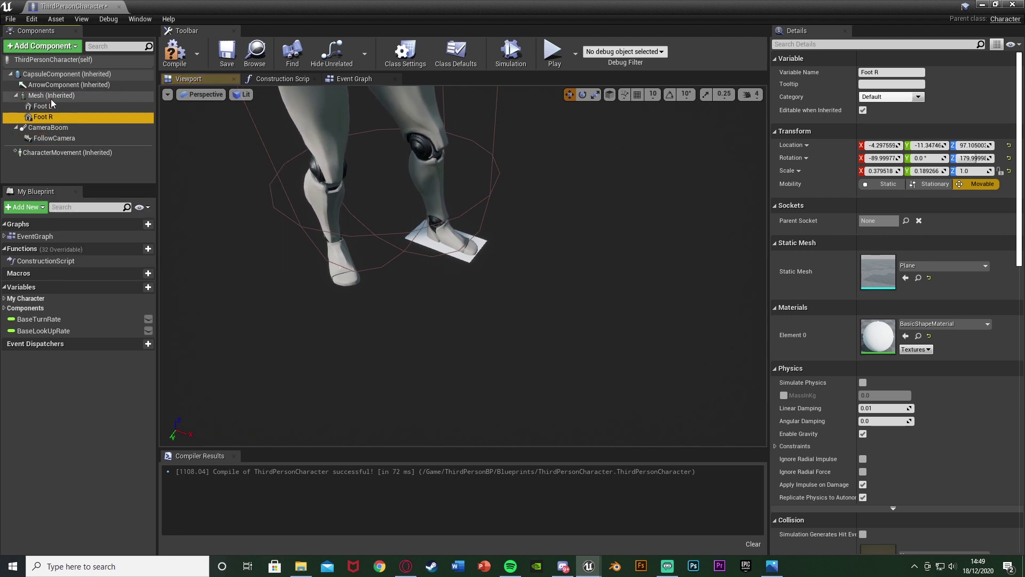
left_click(906, 220)
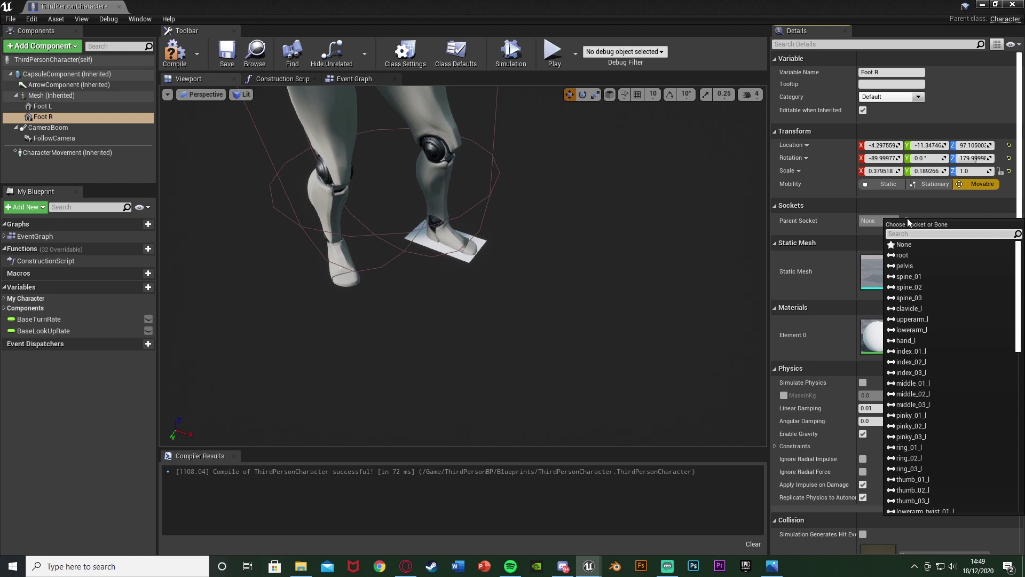
type("foot")
left_click(922, 255)
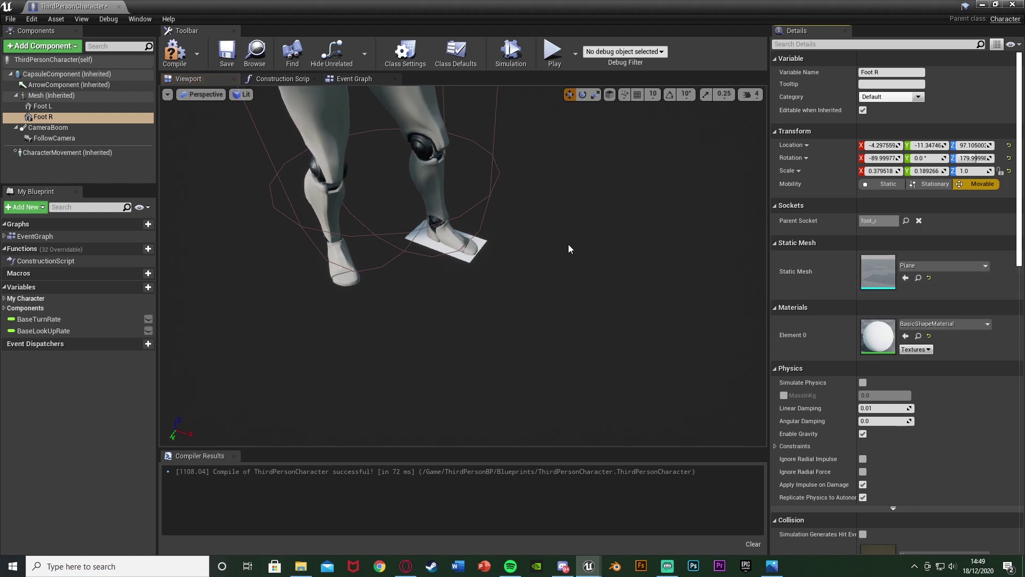
right_click_drag(569, 249, 460, 250)
key("e")
left_click_drag(336, 215, 308, 285)
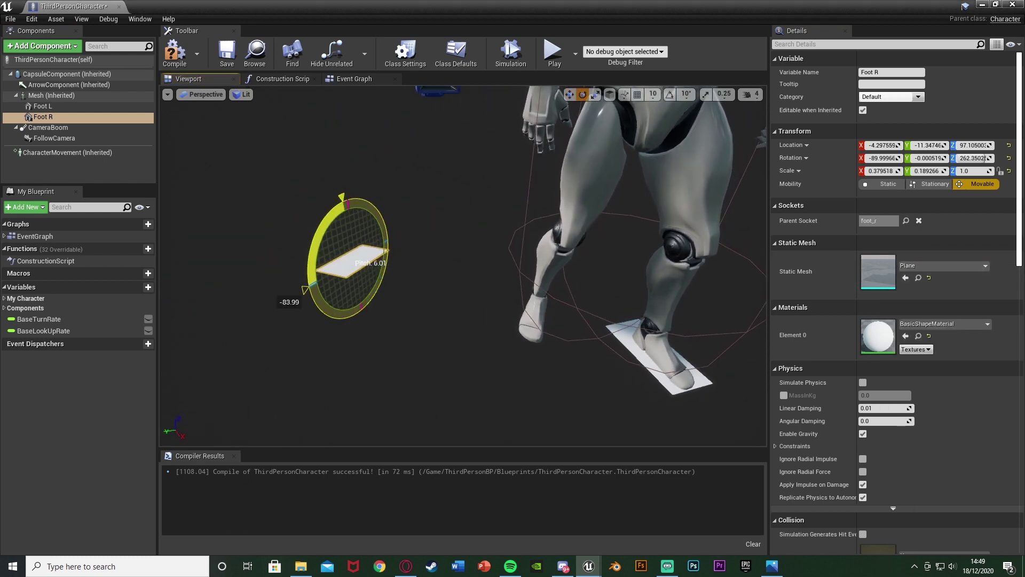
key("ctrl+z")
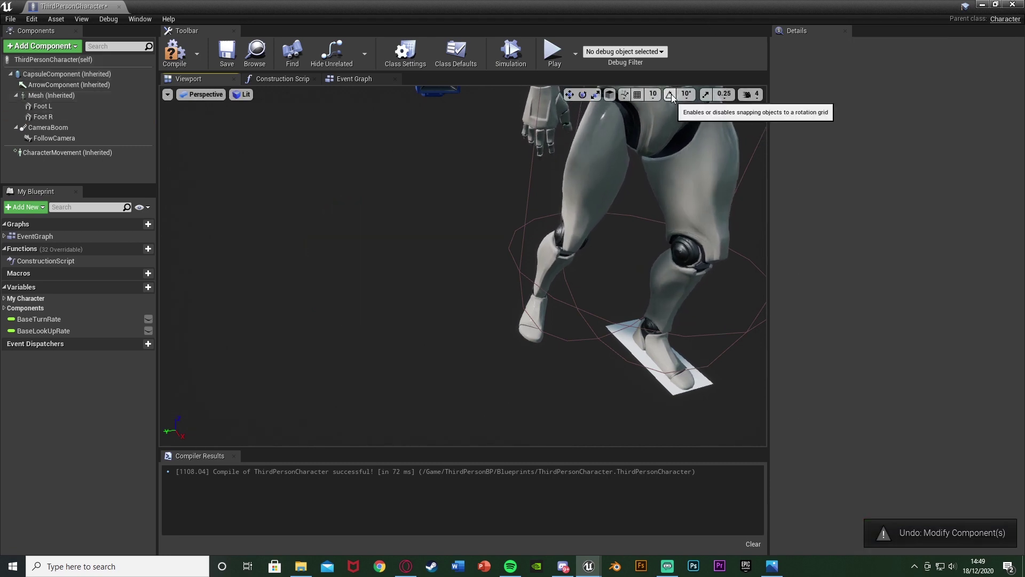
Enable rotation snapping and rotate the Foot R plane to about 270° around Z so it lies flat.
left_click(670, 94)
left_click(43, 116)
left_click_drag(313, 256, 494, 309)
Move the Foot R plane beneath the right foot at about X 11.9, Y -8.81, Z -0.52, then compile and save.
key("w")
right_click_drag(494, 309, 614, 256)
left_click_drag(290, 138, 287, 219)
right_click_drag(442, 227, 457, 335)
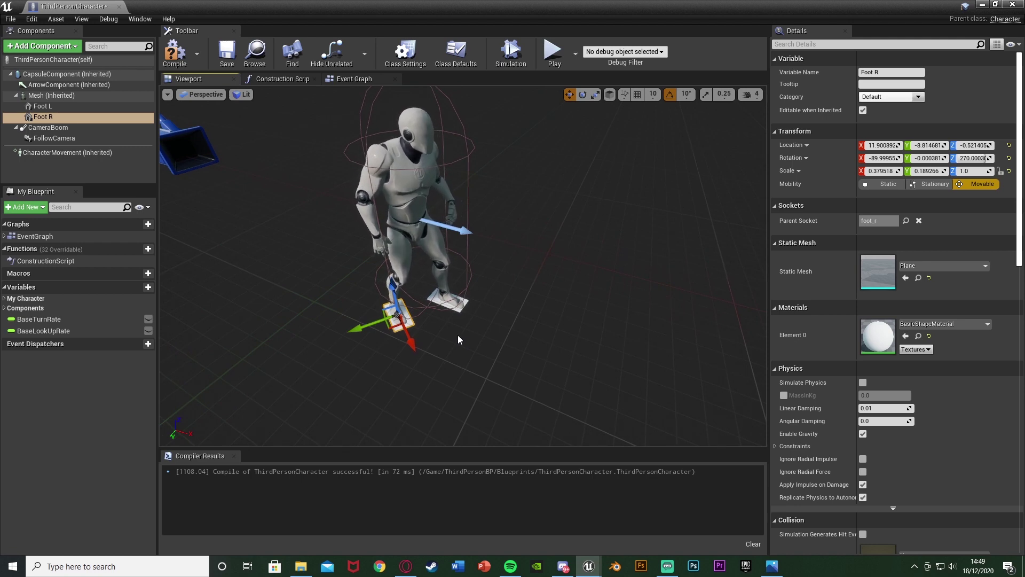
left_click(174, 53)
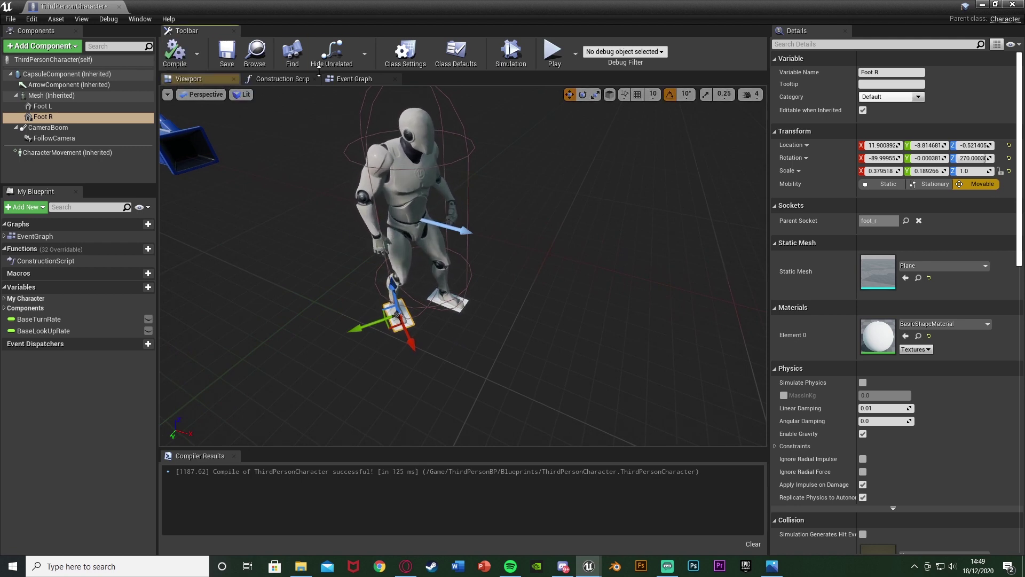
left_click(226, 52)
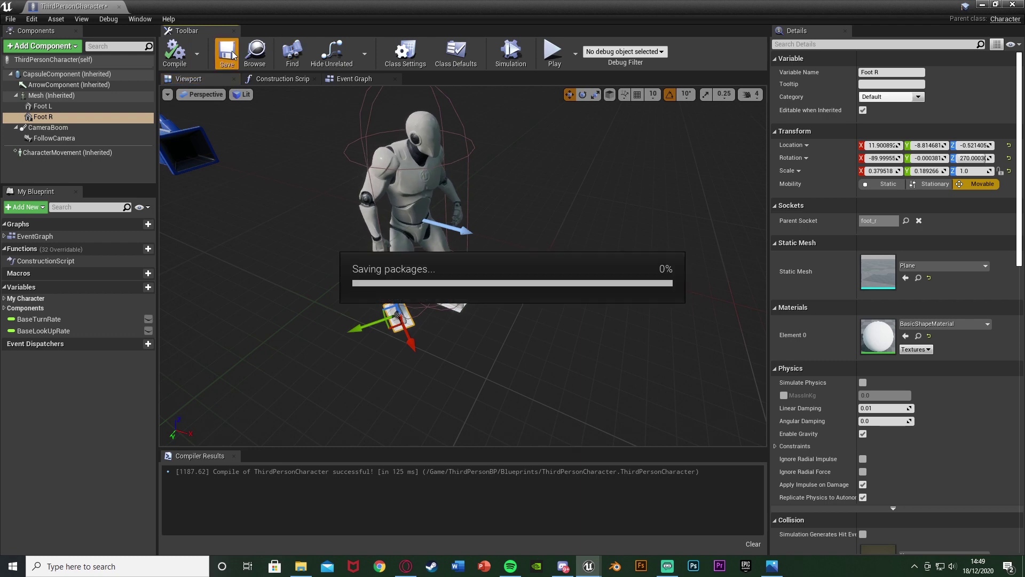
Turn off Generate Overlap Events for both the Foot L and Foot R planes.
left_click(107, 108, "ctrl")
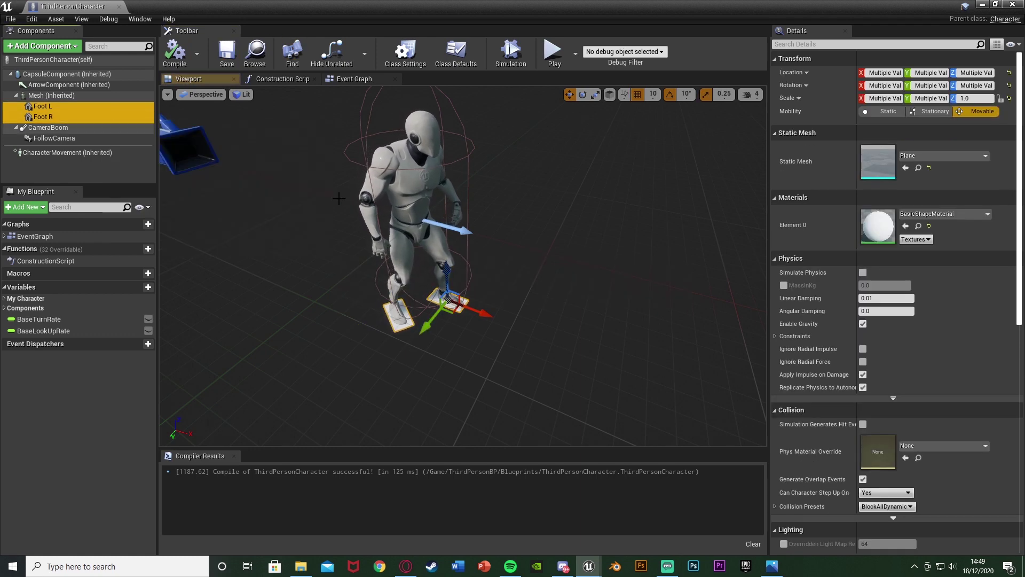
scroll(902, 387, "down", 2)
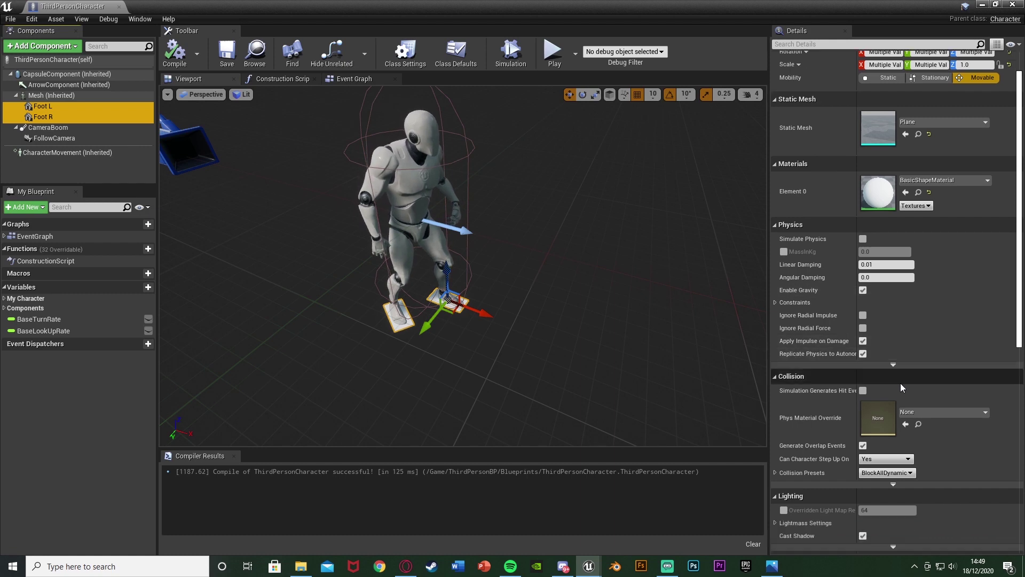
scroll(900, 384, "down", 7)
left_click(863, 326)
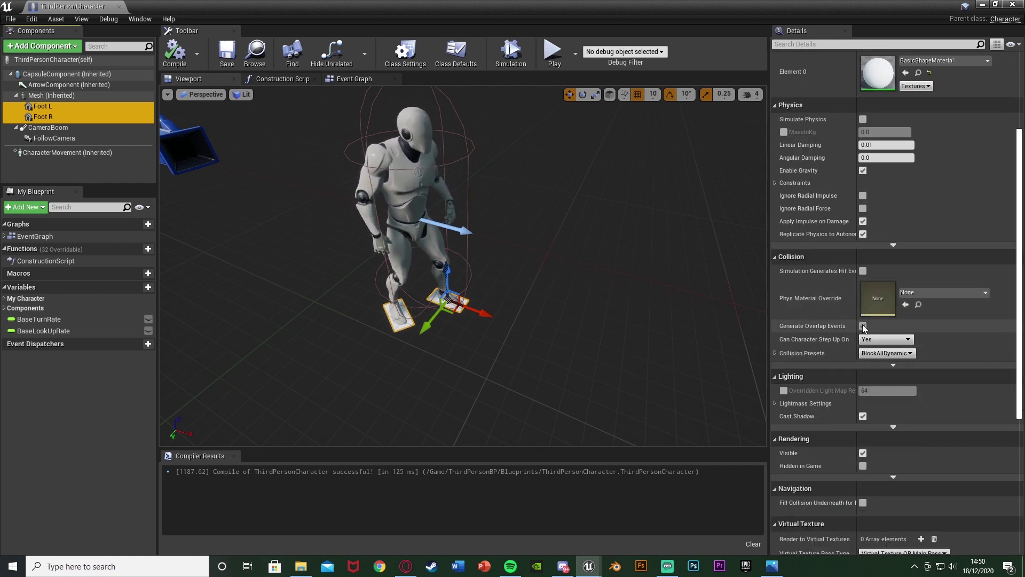
left_click(863, 326)
left_click(863, 326)
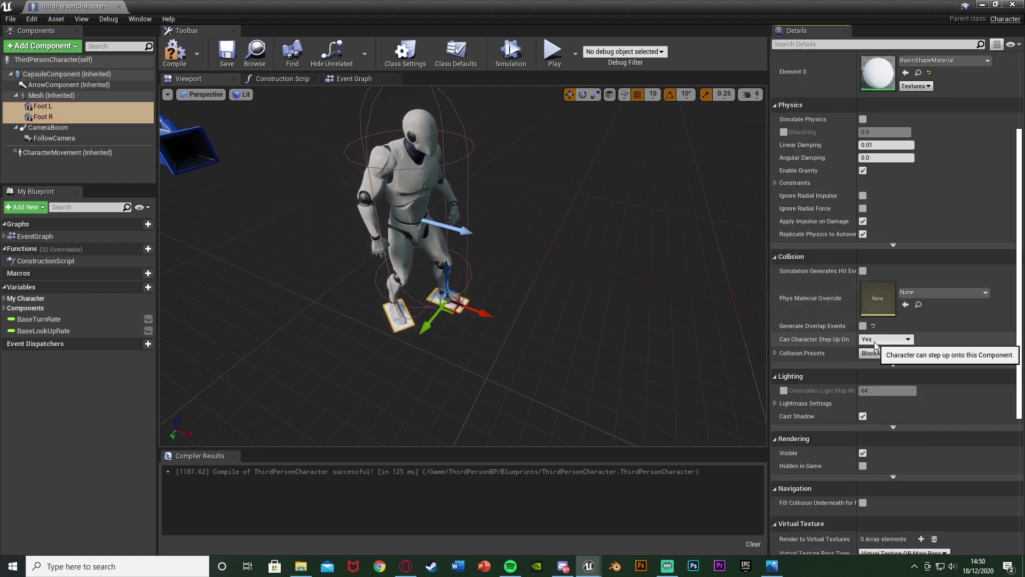
Set Can Character Step Up On to No and the collision preset to NoCollision for both foot planes.
left_click(874, 341)
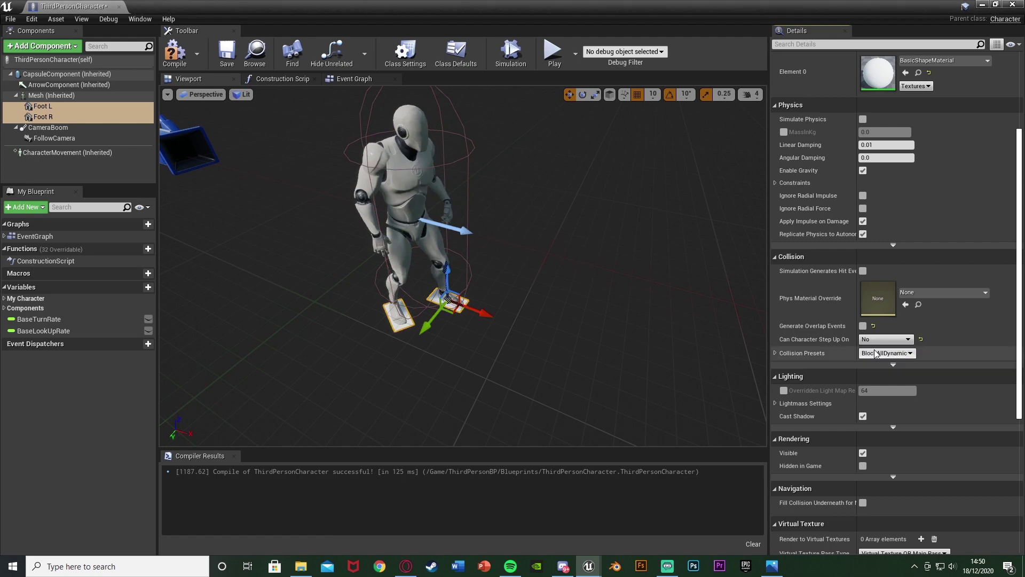
left_click(873, 348)
left_click(883, 357)
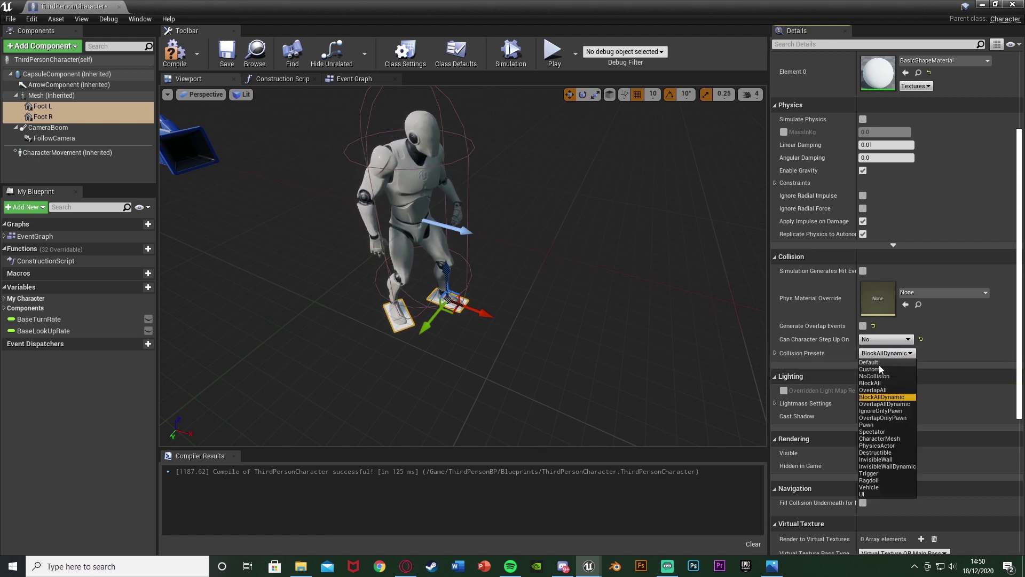
left_click(867, 384)
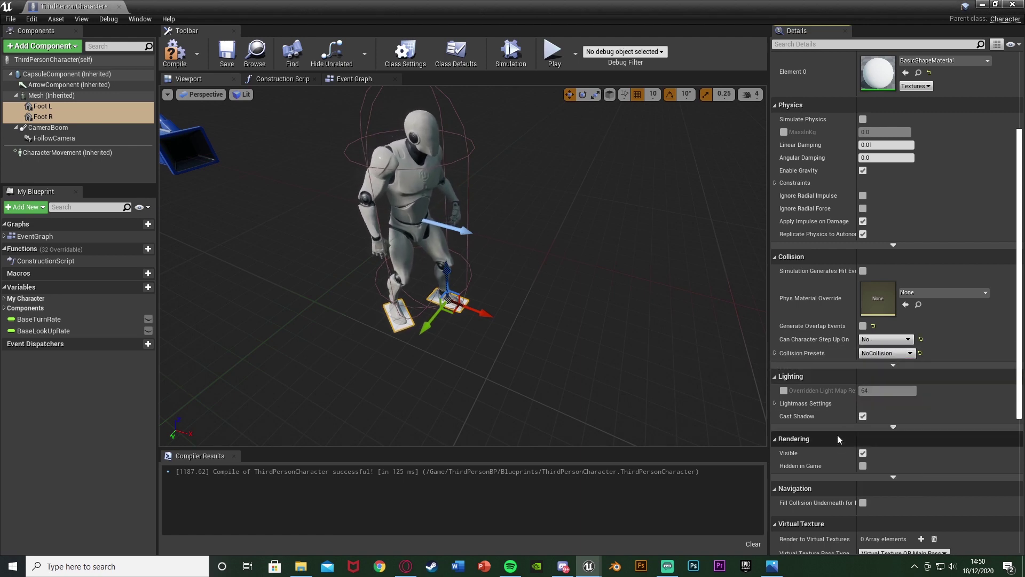
Disable Cast Shadow and enable Hidden in Game for both foot planes, and compile and save the blueprint.
left_click(863, 416)
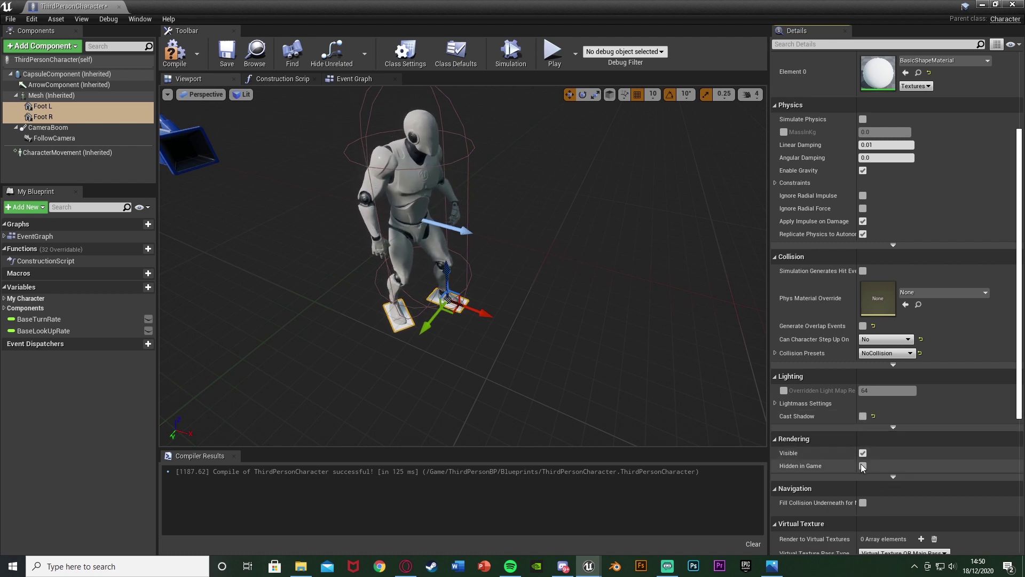
left_click(863, 466)
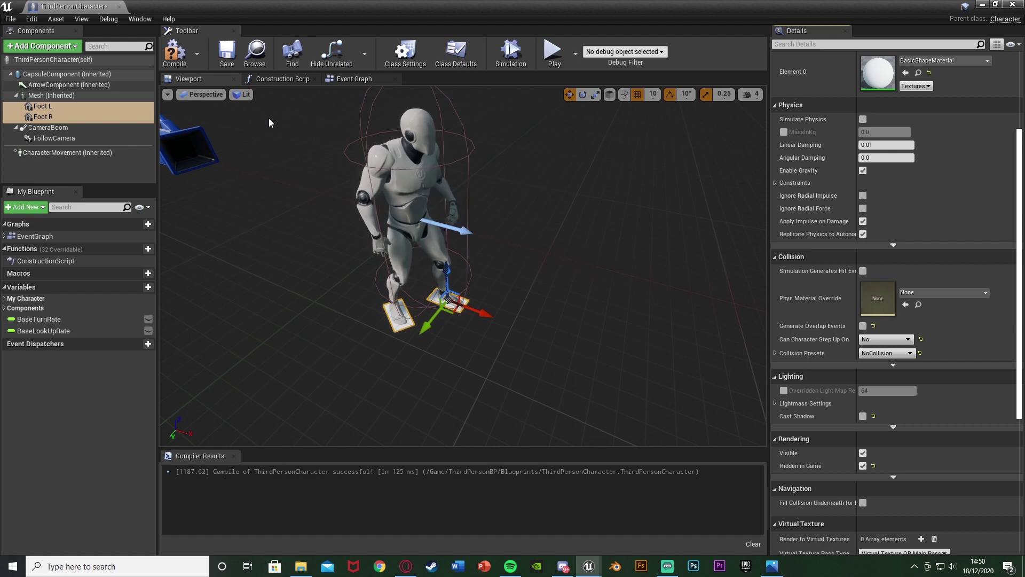
left_click(175, 54)
left_click(227, 53)
left_click(116, 178)
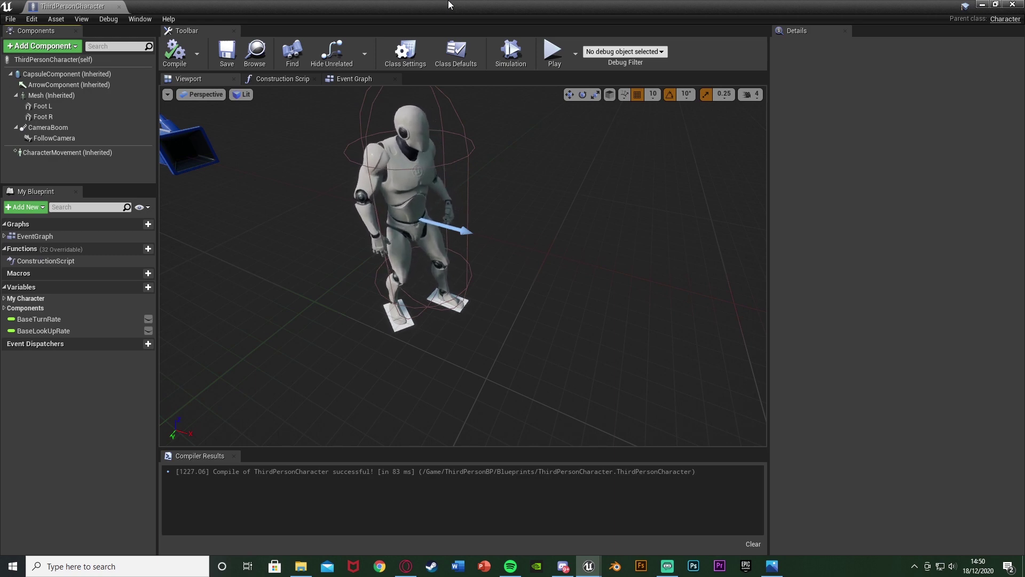
Return to the level editor and open the ThirdPersonRun animation from the Mannequin Animations folder.
left_click(982, 5)
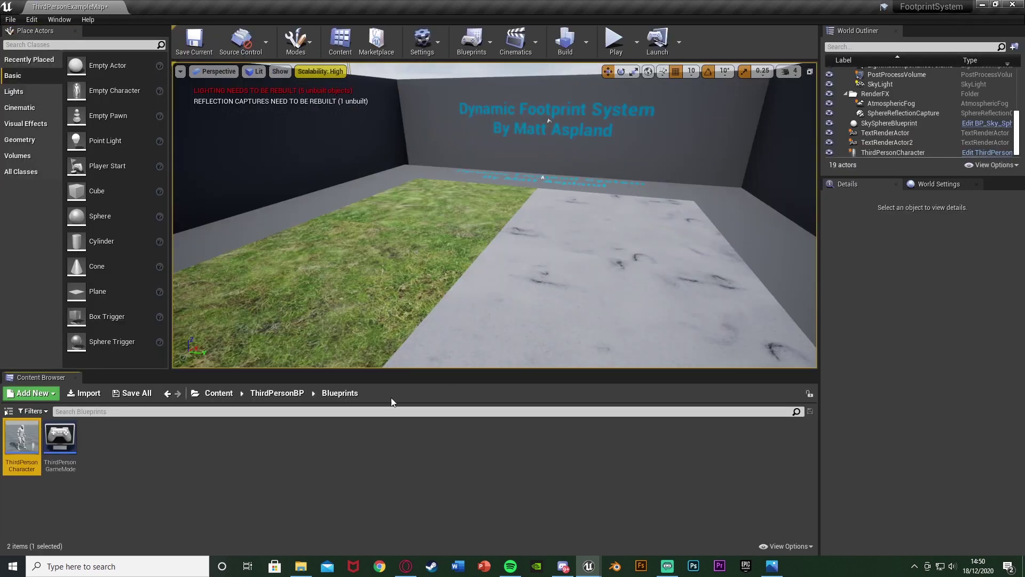
left_click(223, 398)
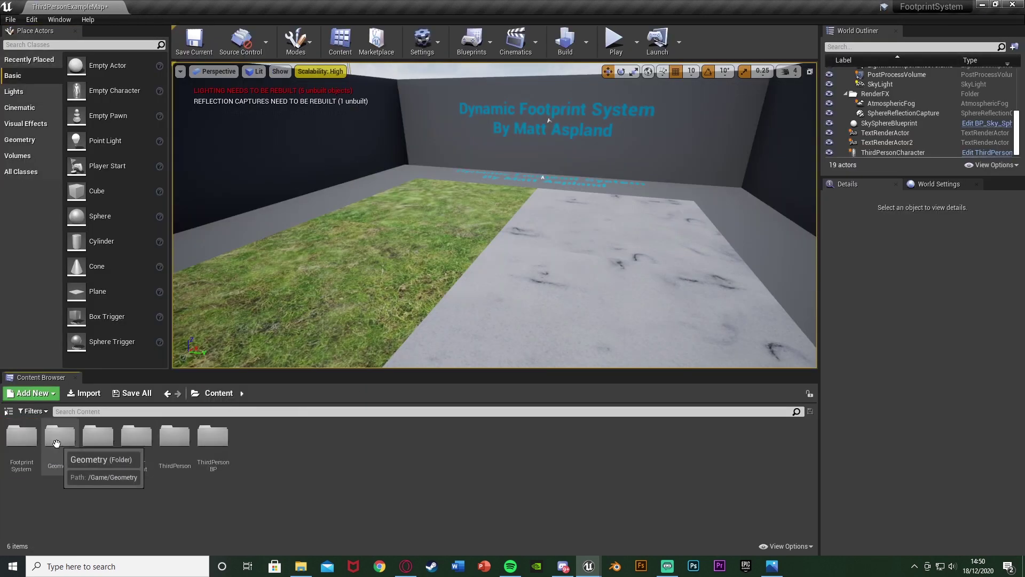
double_click(97, 435)
double_click(33, 451)
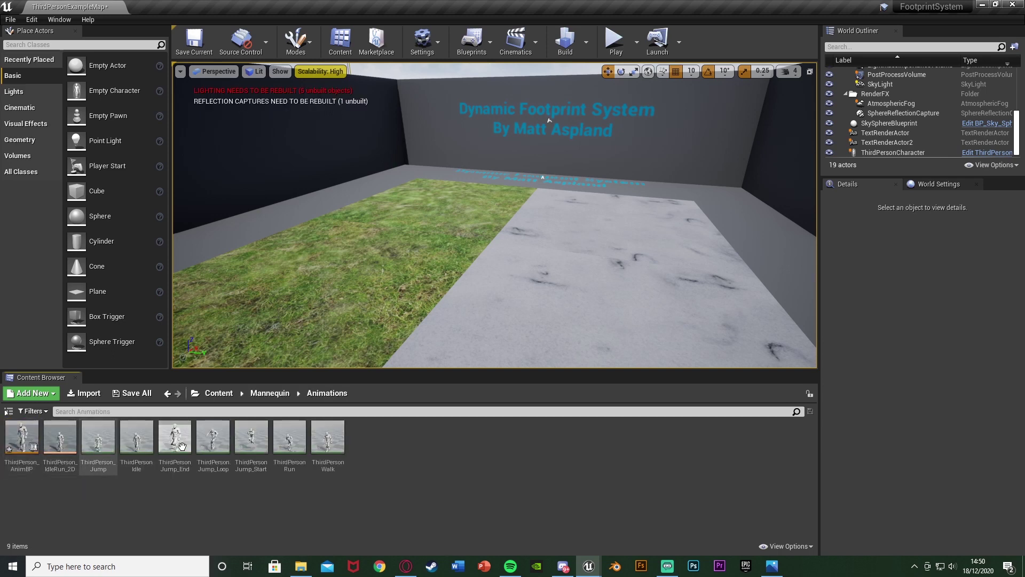
left_click(328, 443)
left_click(292, 453)
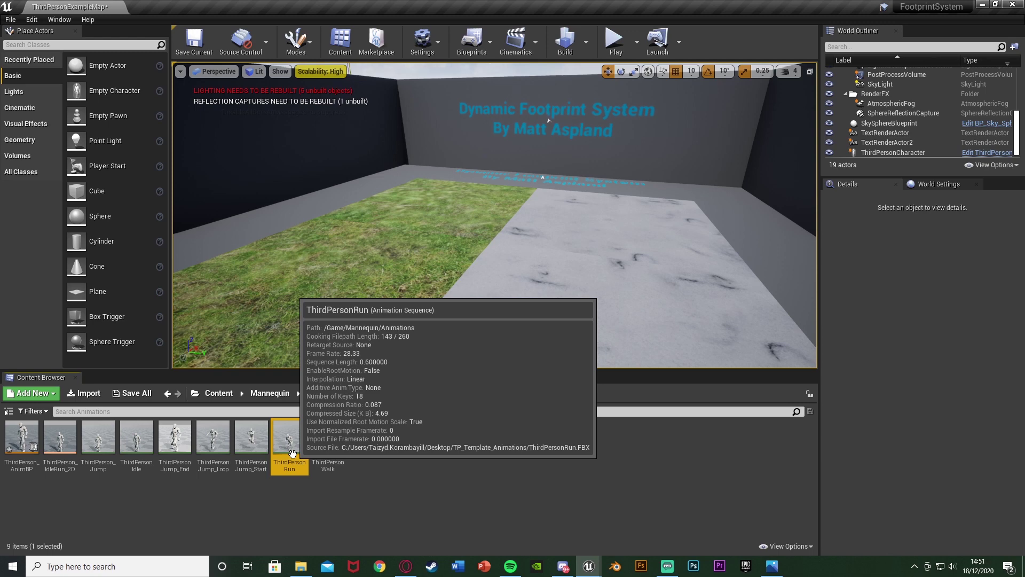
double_click(290, 438)
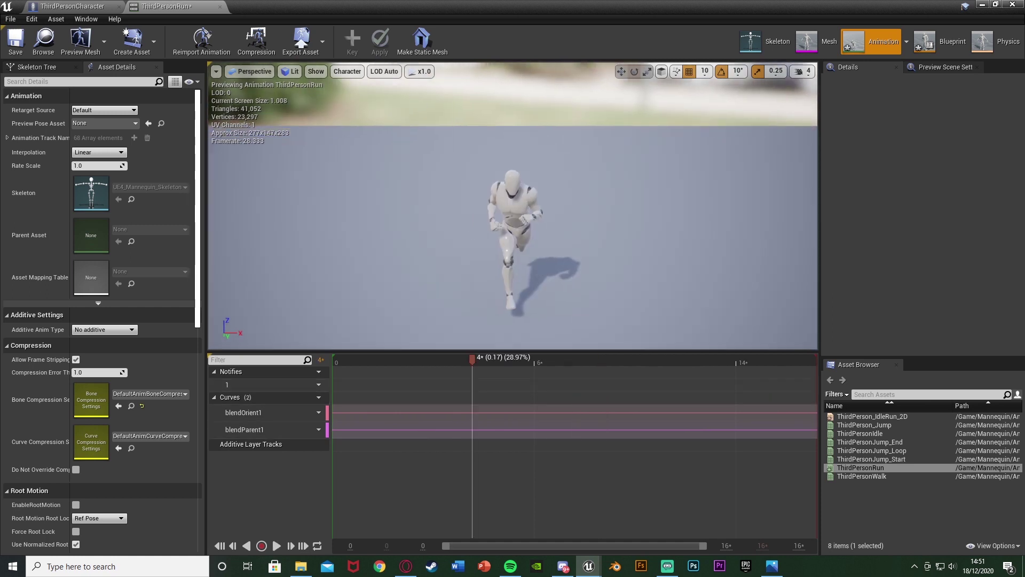
Add a notify named Footprint R where the right foot lands, at about 0.23 s (37.6%) of the run animation.
right_click_drag(513, 213, 541, 283)
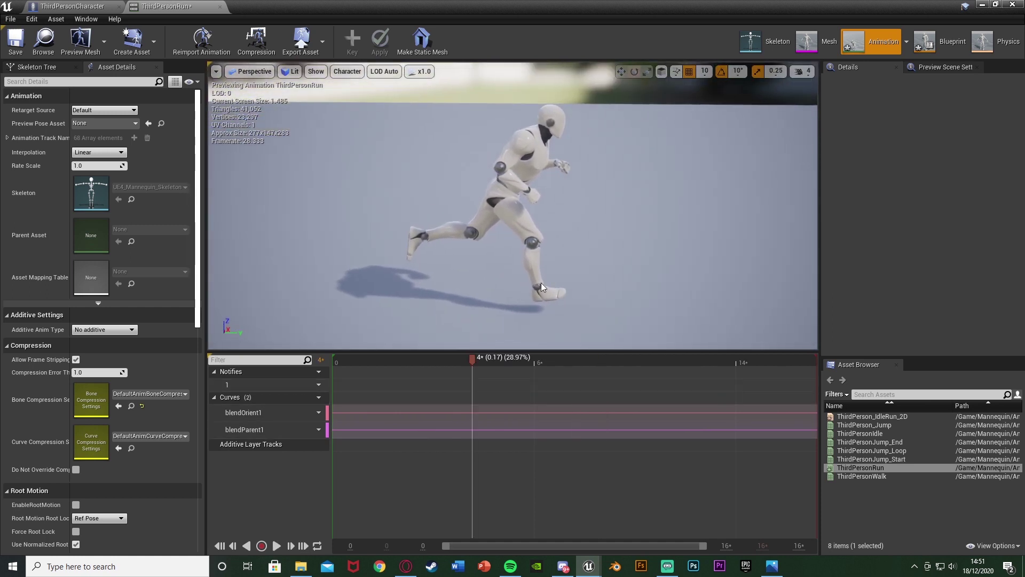
left_click_drag(474, 361, 200, 386)
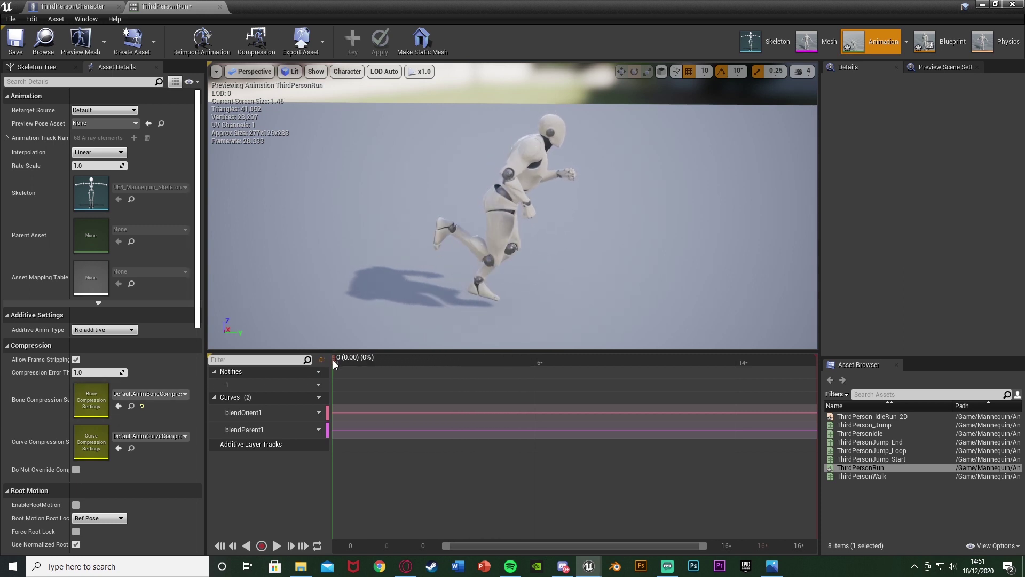
left_click_drag(334, 361, 529, 340)
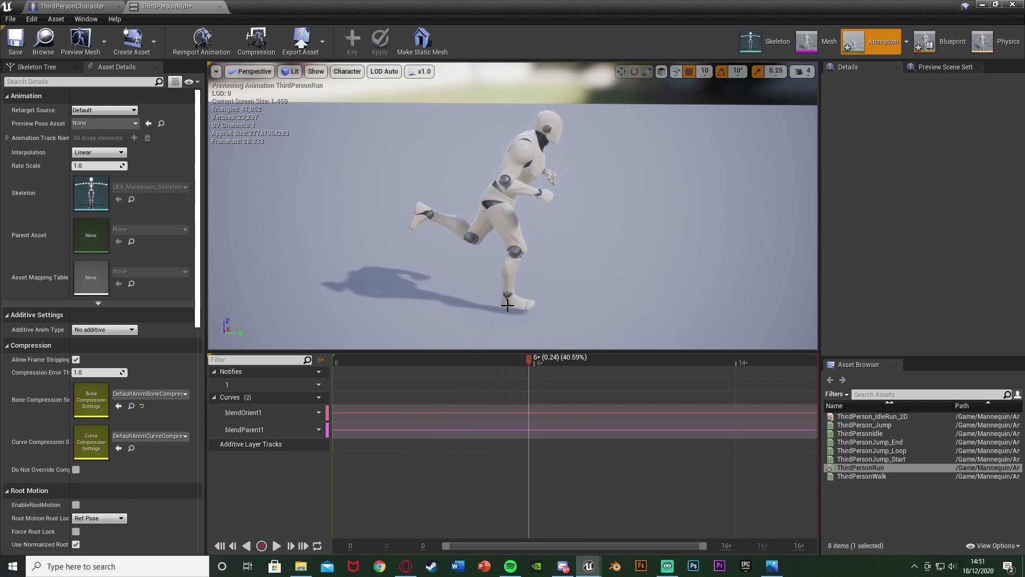
left_click_drag(532, 356, 515, 355)
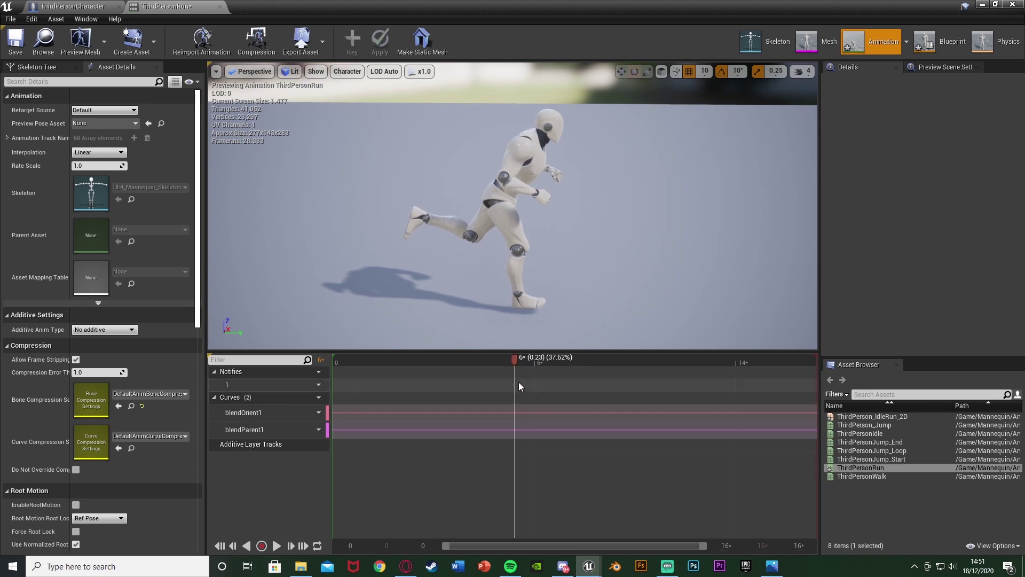
right_click(531, 384)
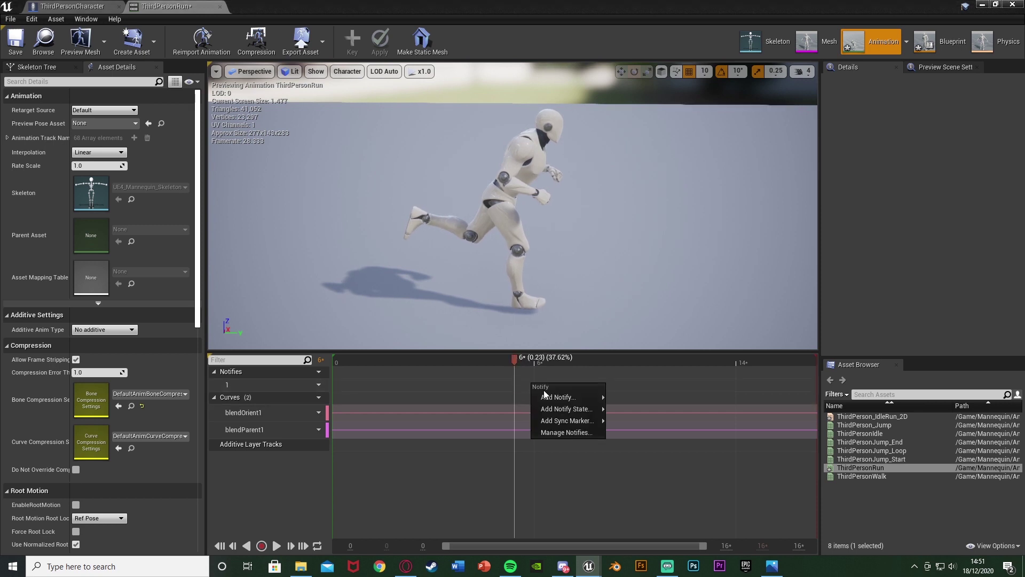
mouse_move(544, 391)
left_click(633, 406)
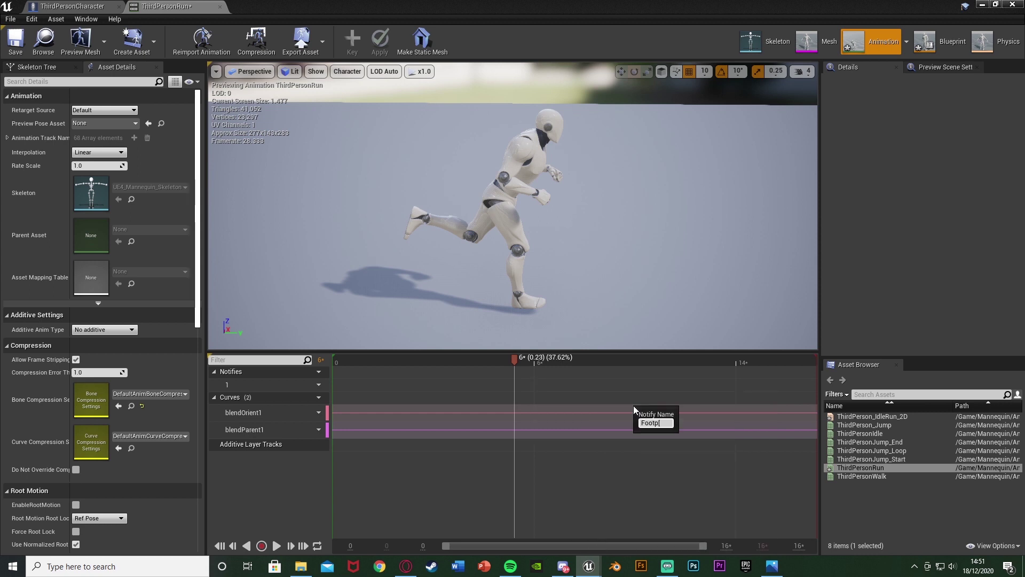
type("Footprint R")
key("Return")
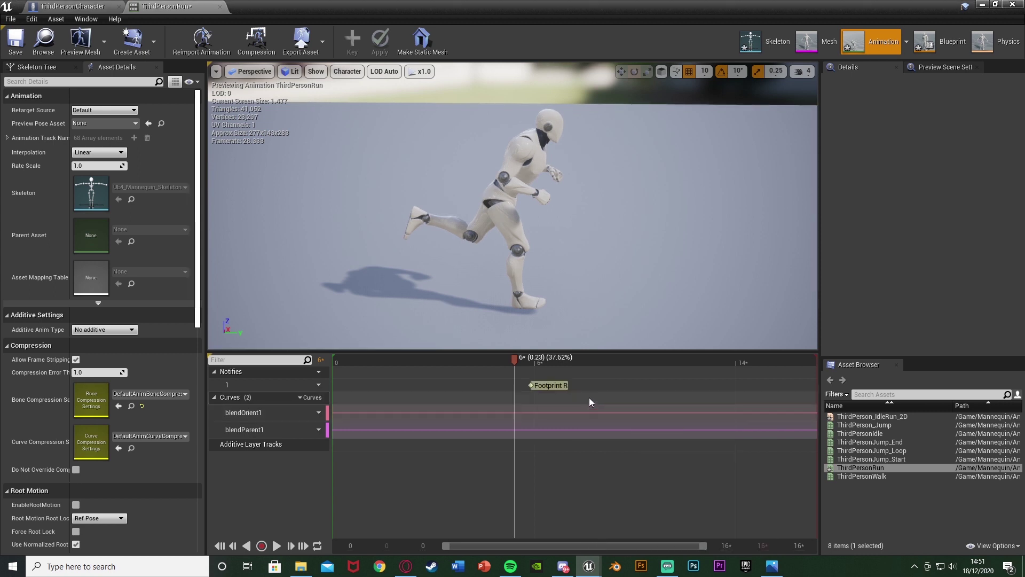
left_click_drag(555, 389, 523, 386)
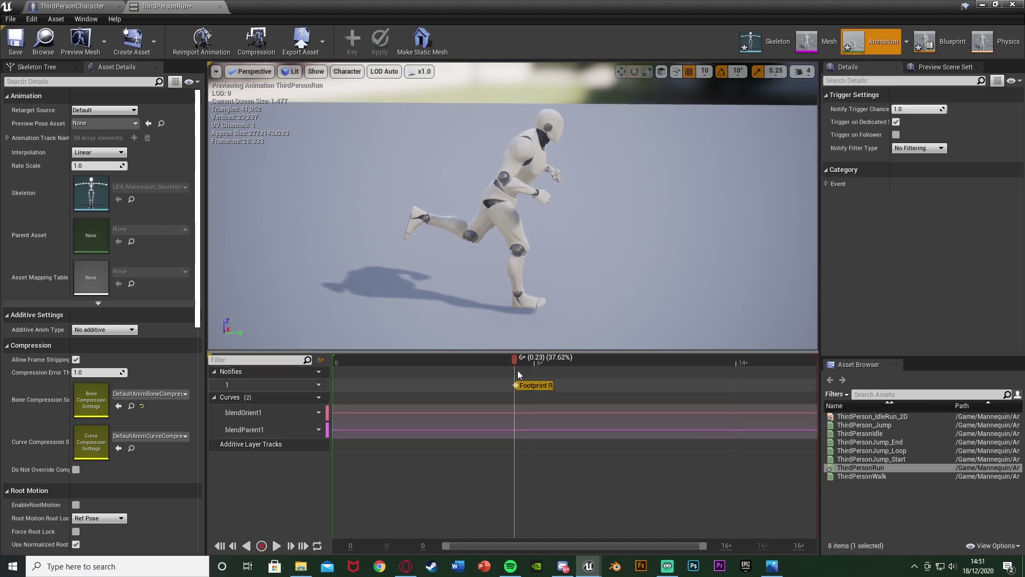
Add a notify named Footprint L where the left foot lands, at about 0.55 s of the run animation.
left_click_drag(522, 360, 778, 350)
right_click(779, 384)
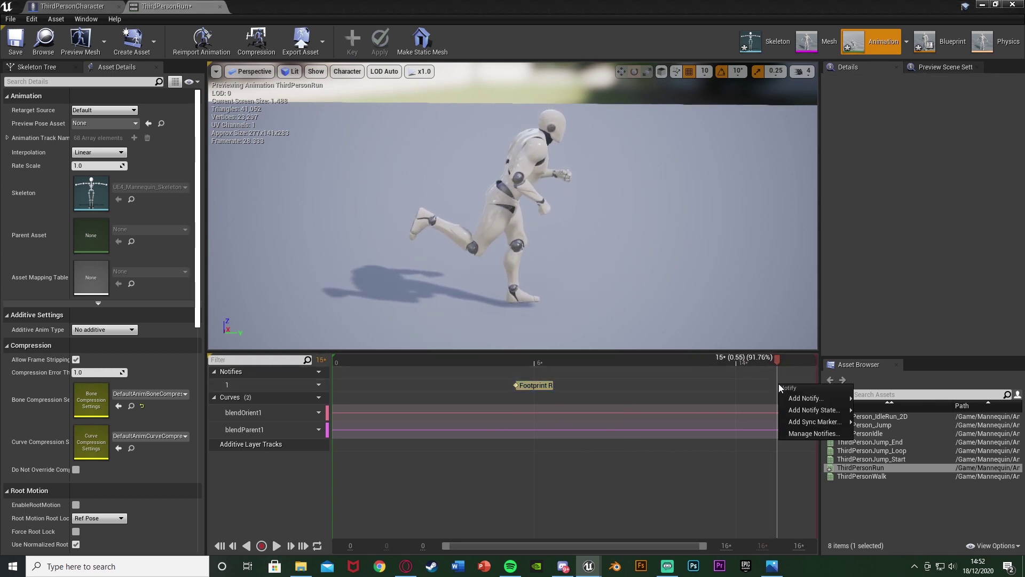
mouse_move(809, 395)
left_click(890, 407)
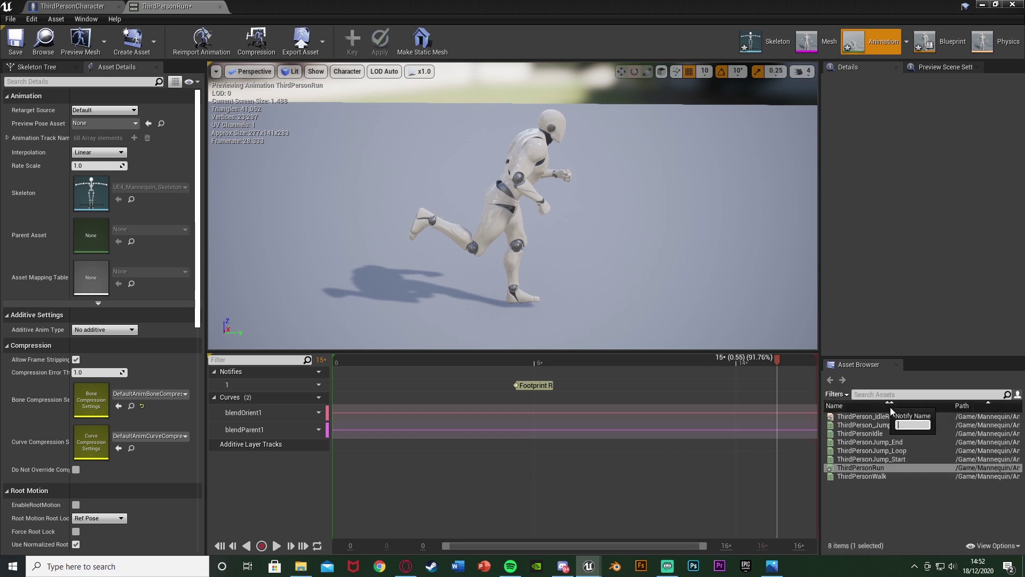
type("Footprint L")
key("Return")
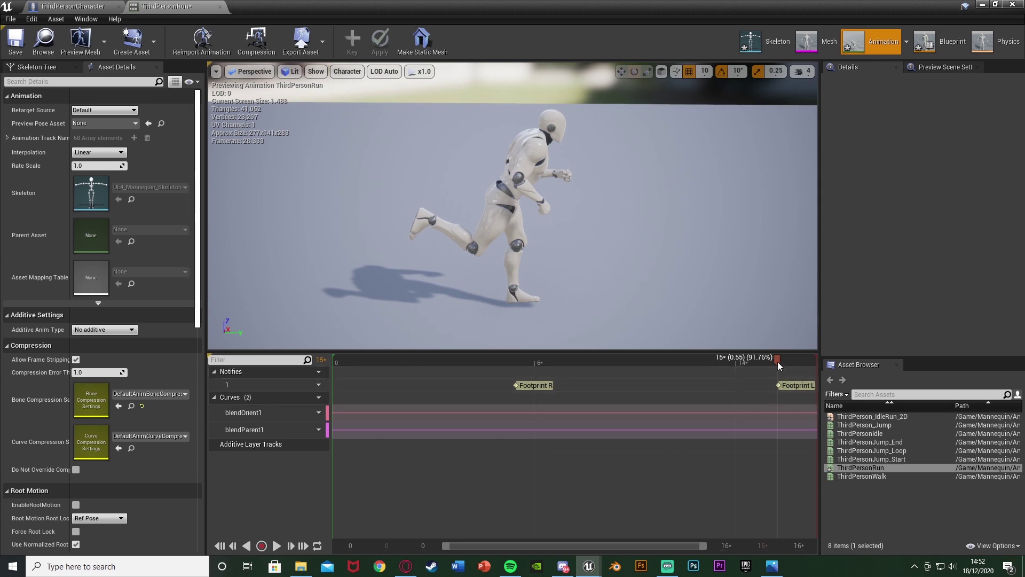
left_click_drag(778, 361, 280, 350)
left_click(788, 386)
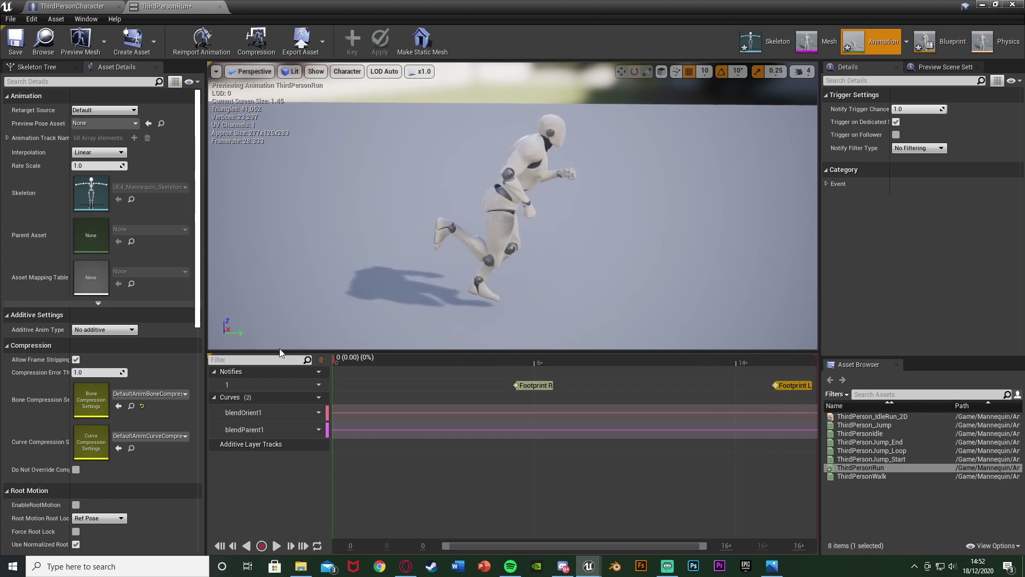
Check which existing skeleton notifies can be reused on the run animation's notify track.
right_click(359, 388)
mouse_move(396, 402)
mouse_move(523, 425)
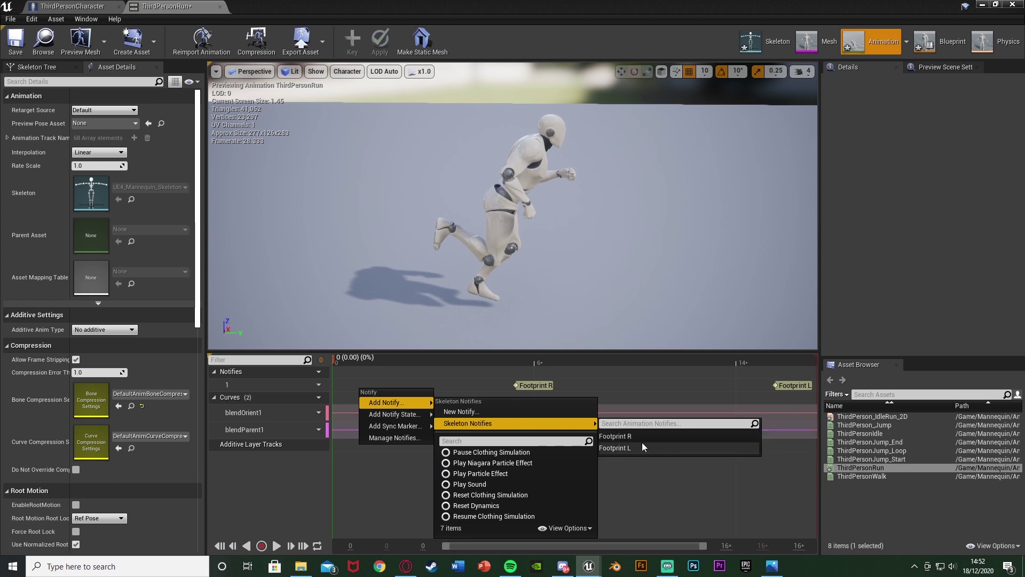
left_click(446, 381)
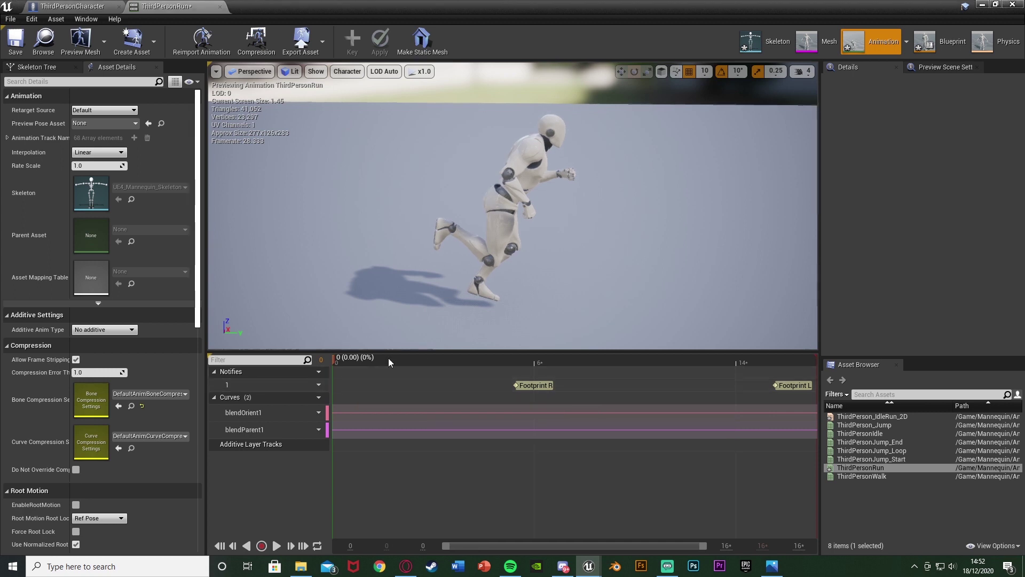
Save the ThirdPersonRun animation, close it and return to the level editor.
left_click_drag(334, 363, 277, 392)
left_click(16, 40)
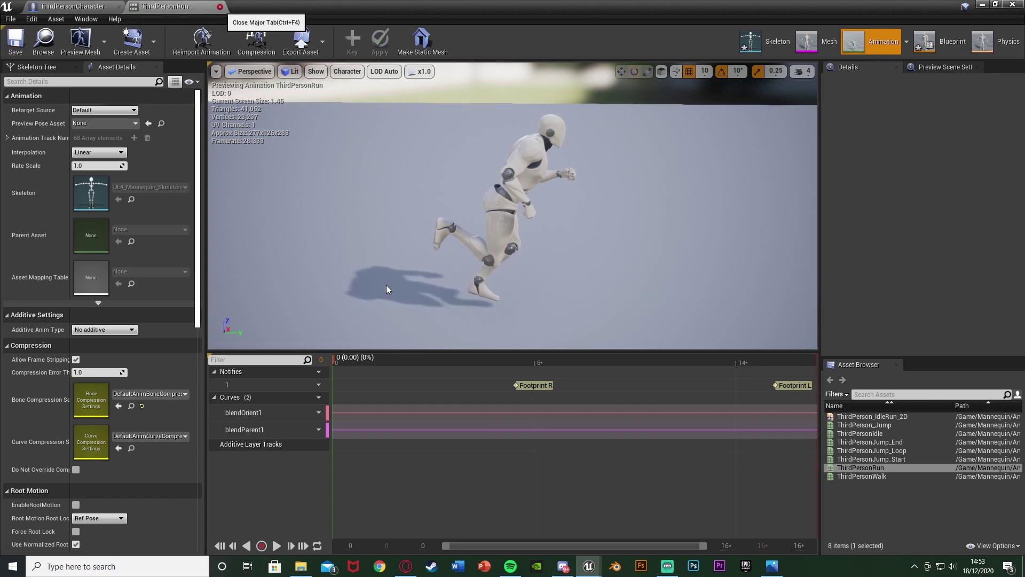
left_click(219, 7)
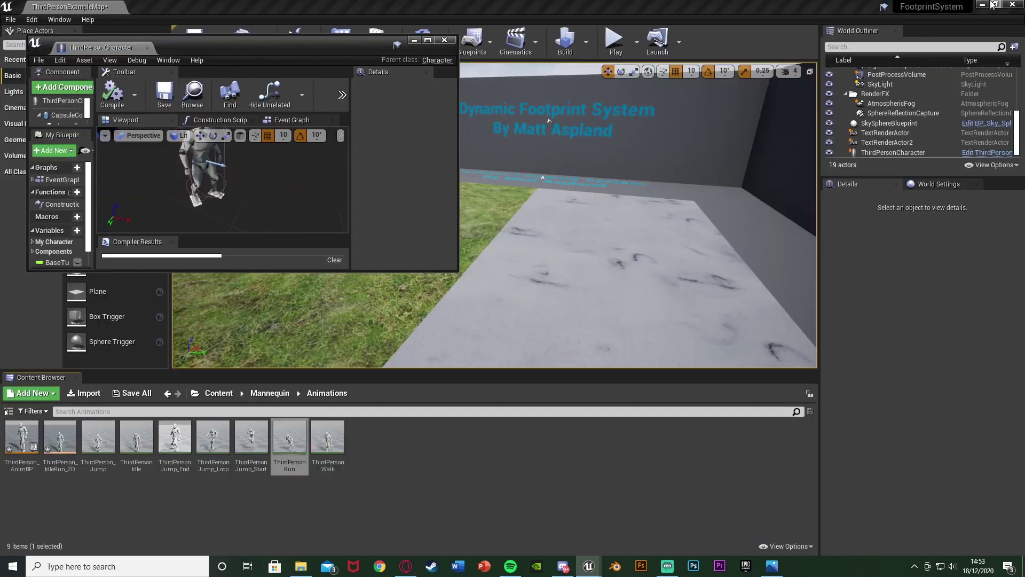
left_click(276, 4)
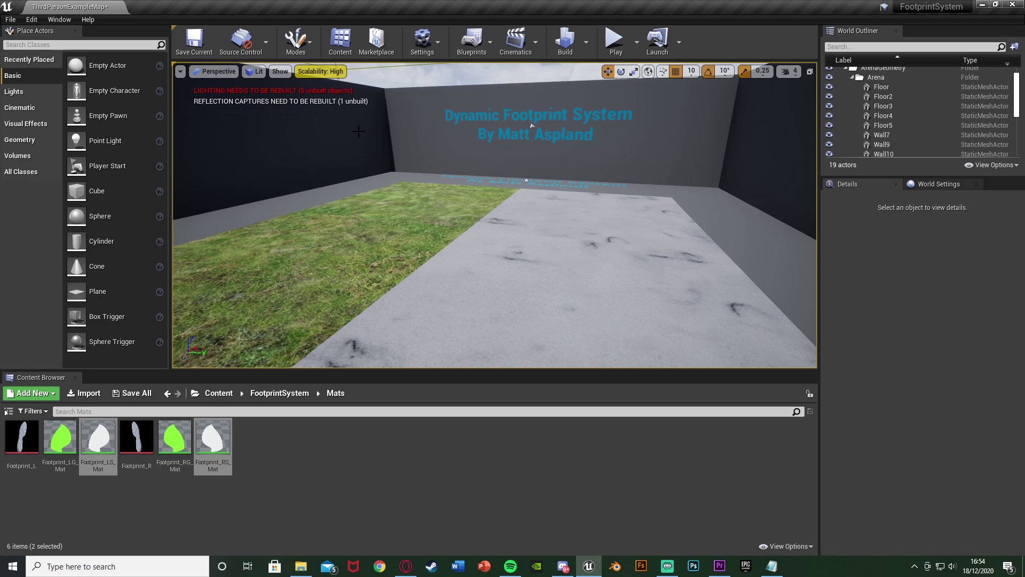
right_click_drag(359, 132, 607, 282)
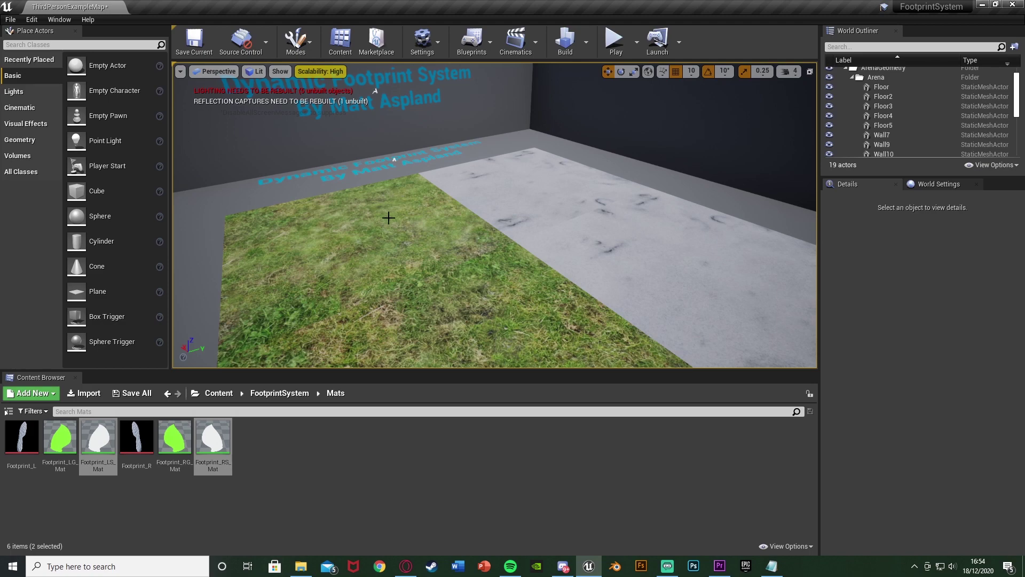
right_click_drag(334, 263, 373, 263)
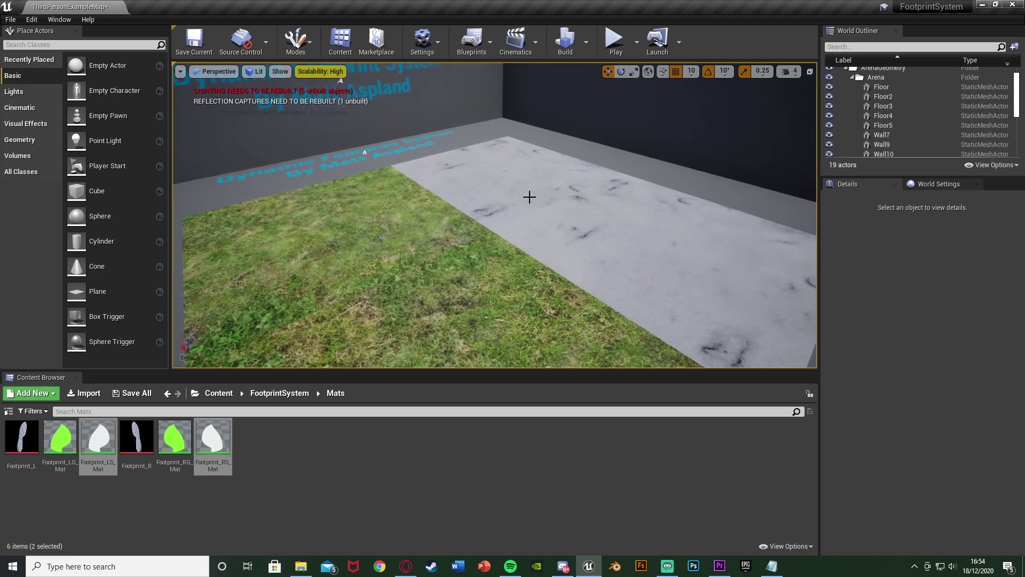
key("a")
right_click_drag(464, 229, 609, 229)
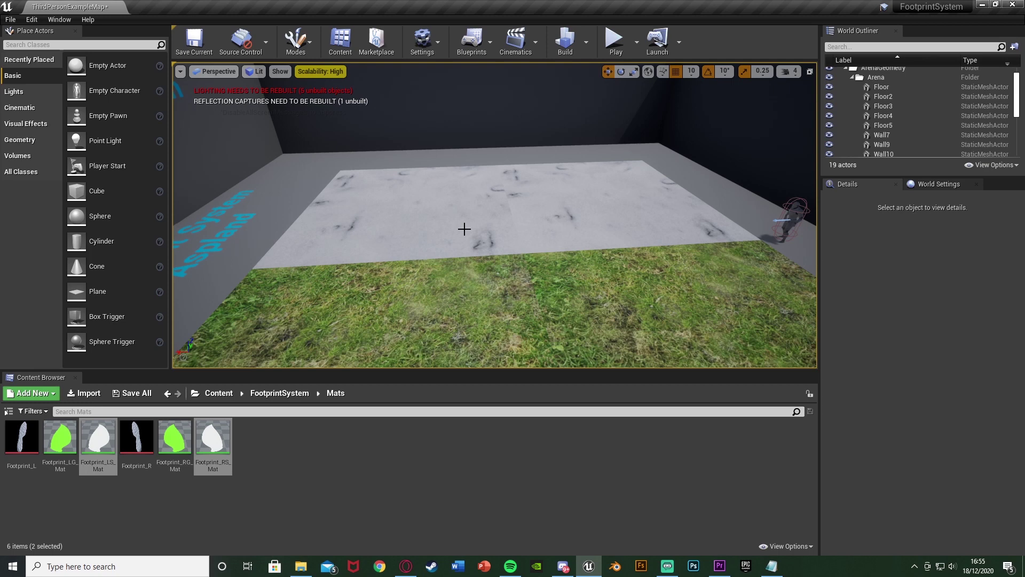
right_click_drag(464, 229, 582, 229)
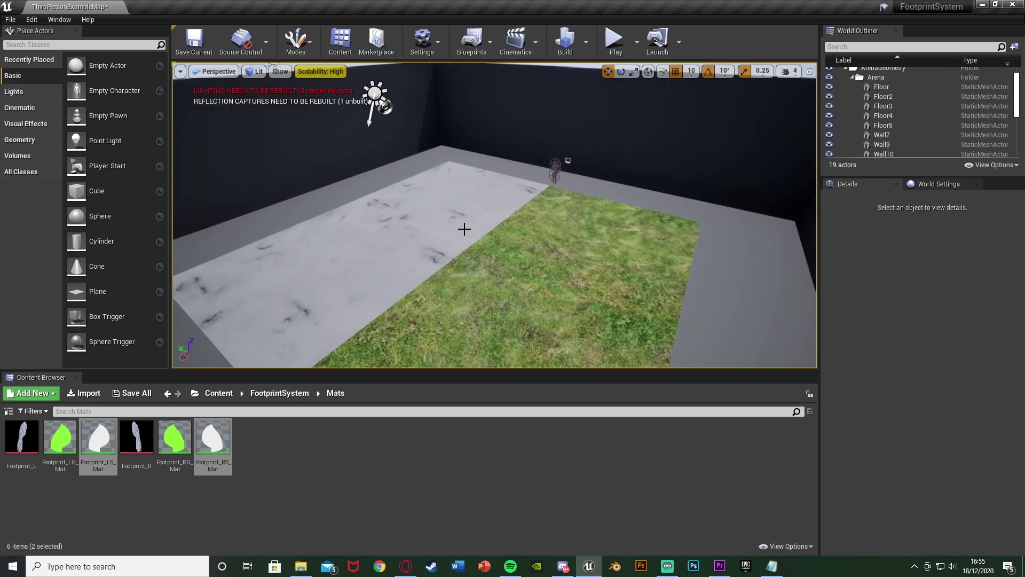
right_click_drag(464, 229, 464, 229)
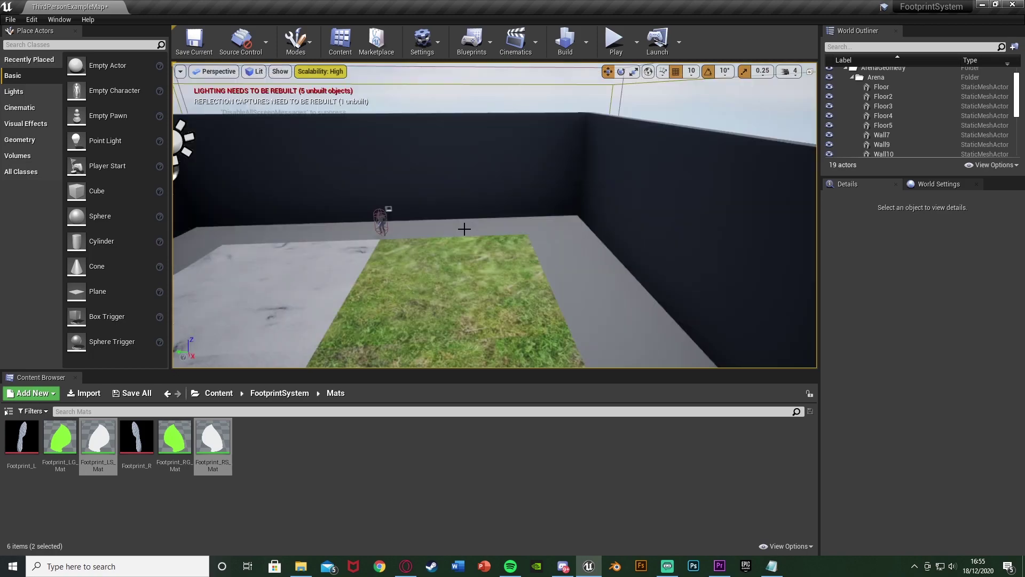